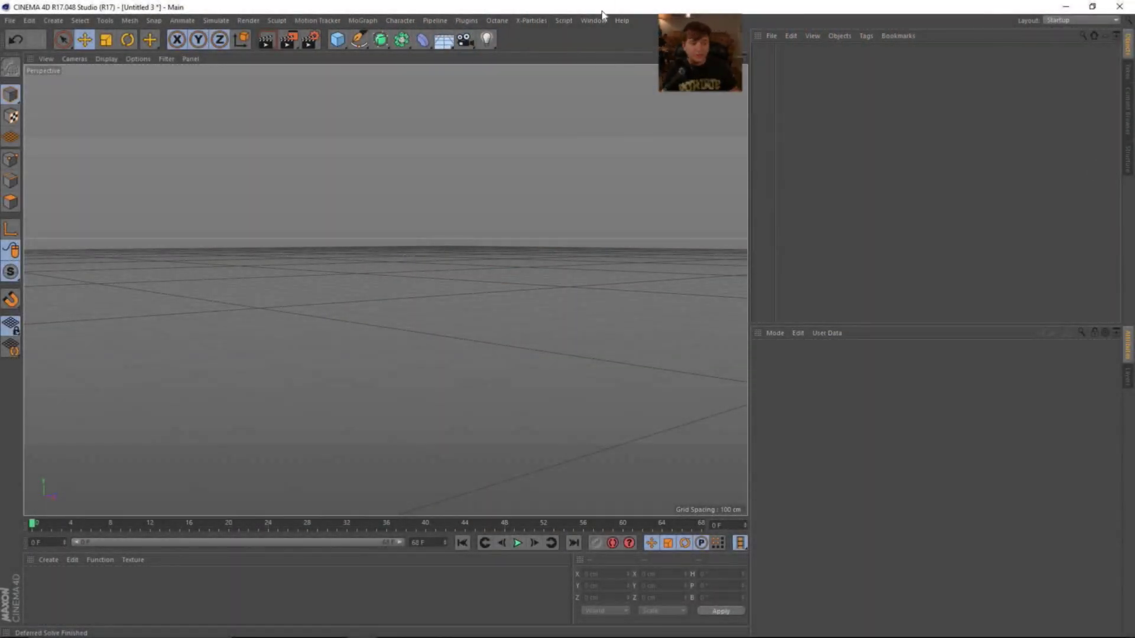
Step: Switch to the LazarusMug.c4d scene and scrub and play through the tracked footage
left_click(593, 20)
left_click(651, 300)
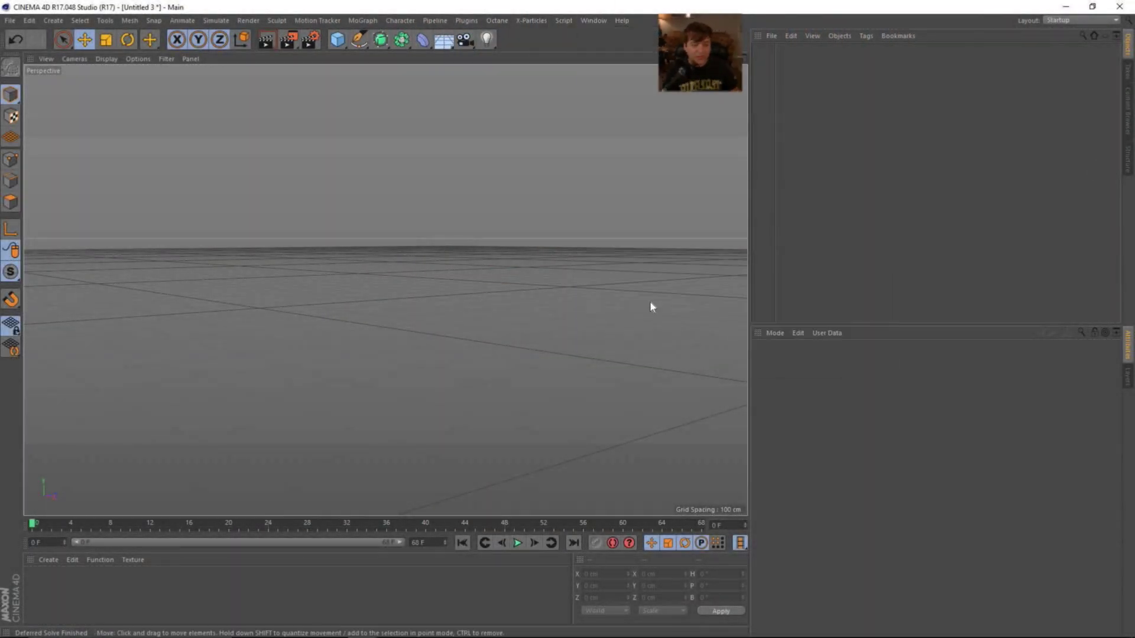
left_click(598, 21)
left_click(627, 312)
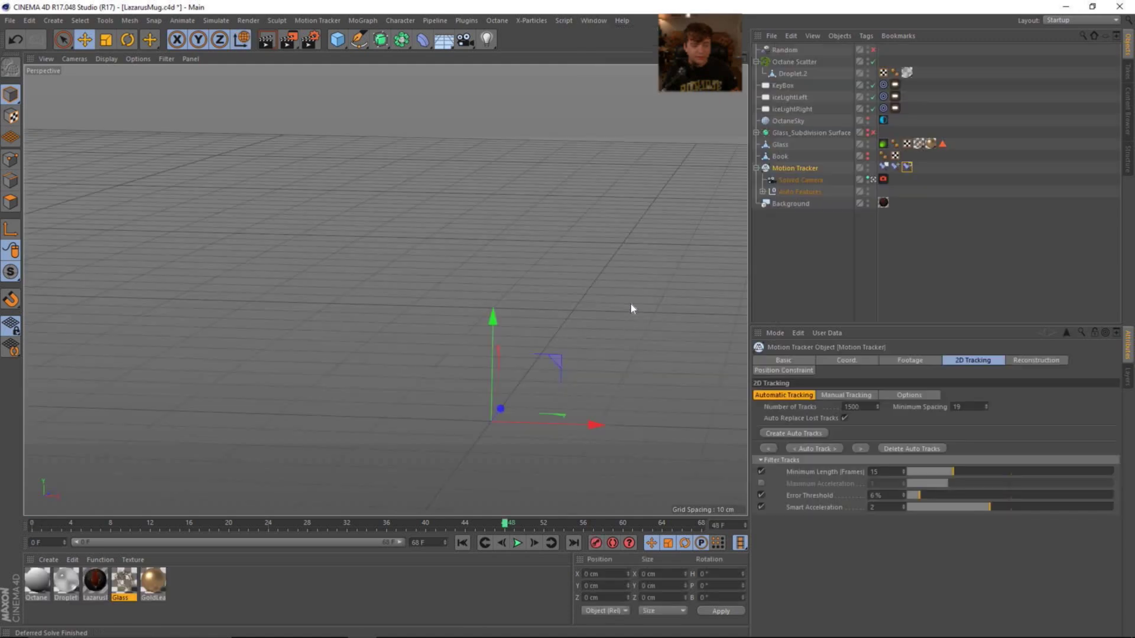
left_click_drag(113, 526, 515, 537)
left_click(517, 543)
left_click_drag(306, 525, 700, 520)
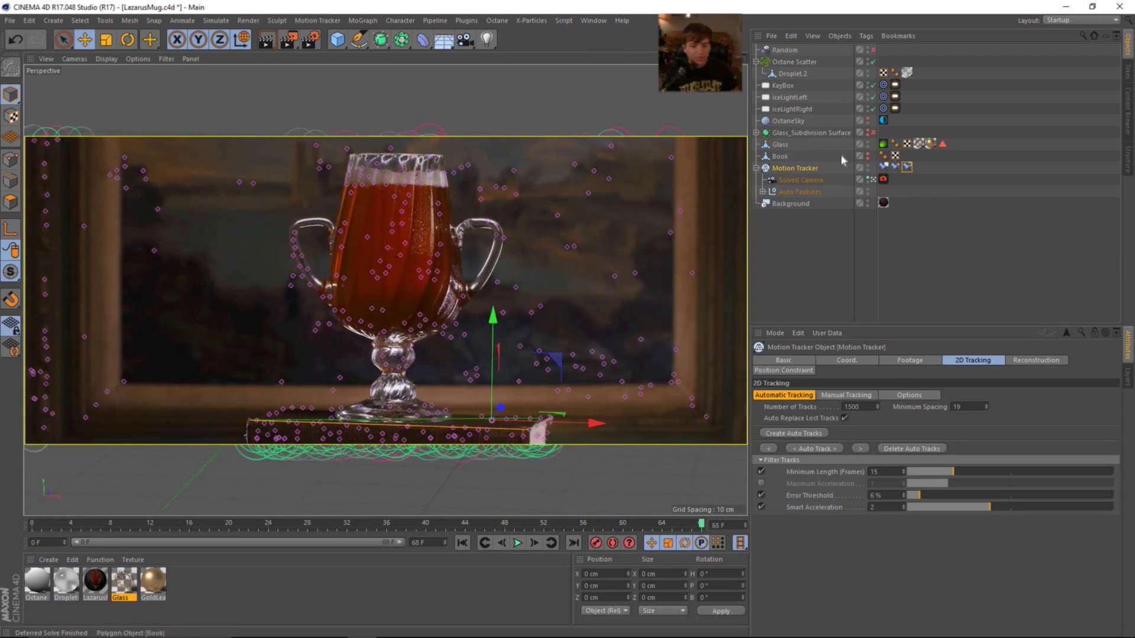
Step: Hide the motion-tracker feature markers and scrub back to an earlier frame
left_click(824, 248)
left_click(781, 145)
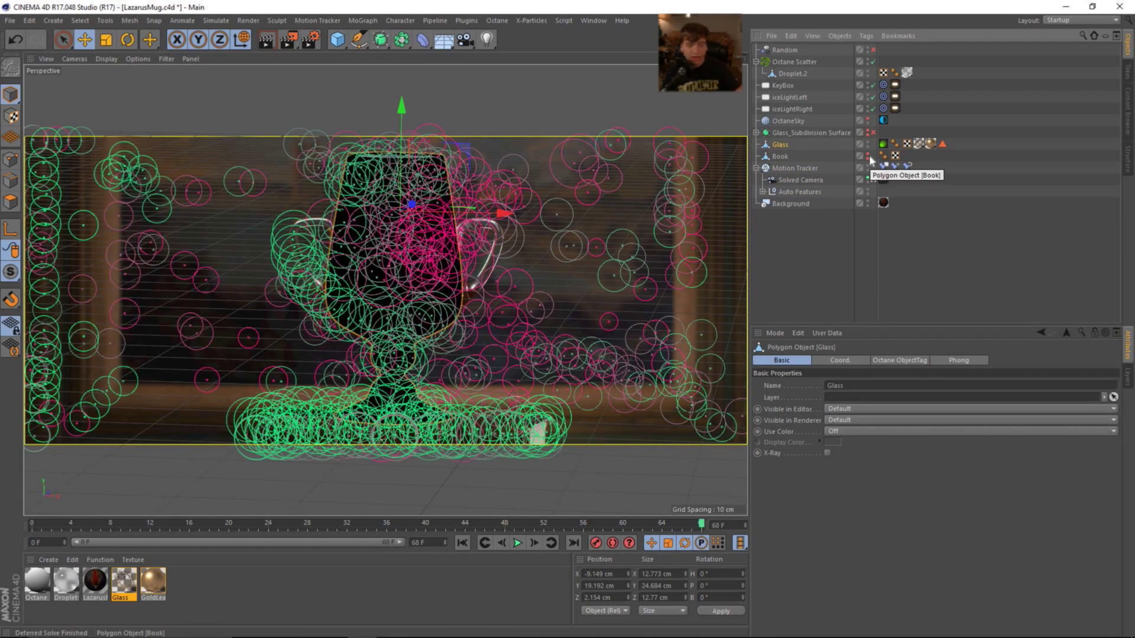
key("ctrl+shift+a")
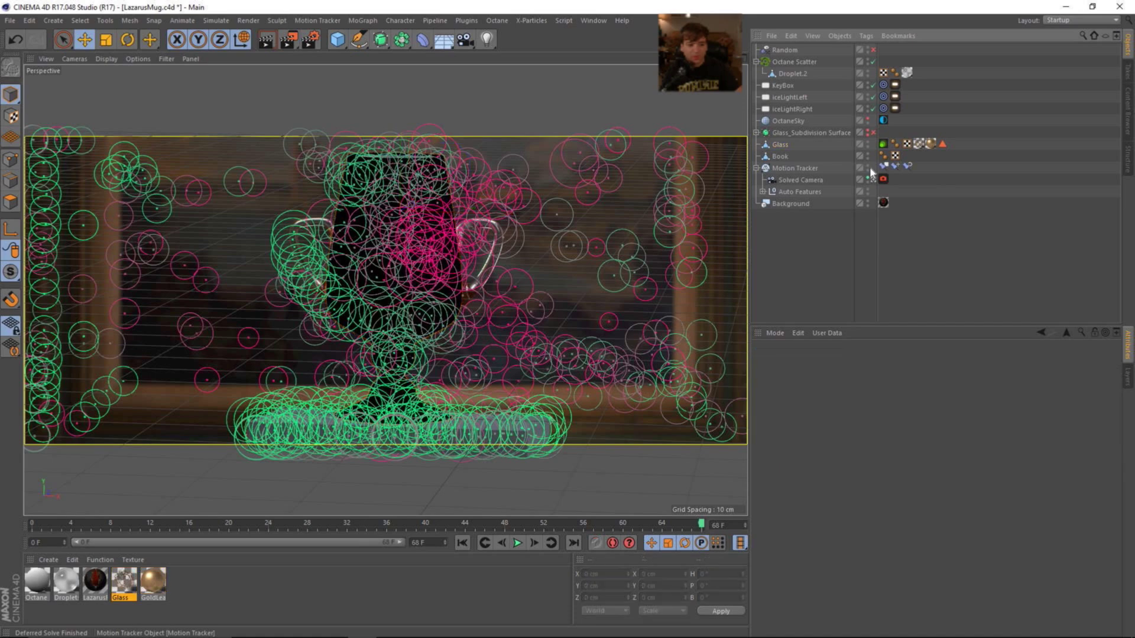
left_click(867, 167)
left_click_drag(39, 526, 682, 525)
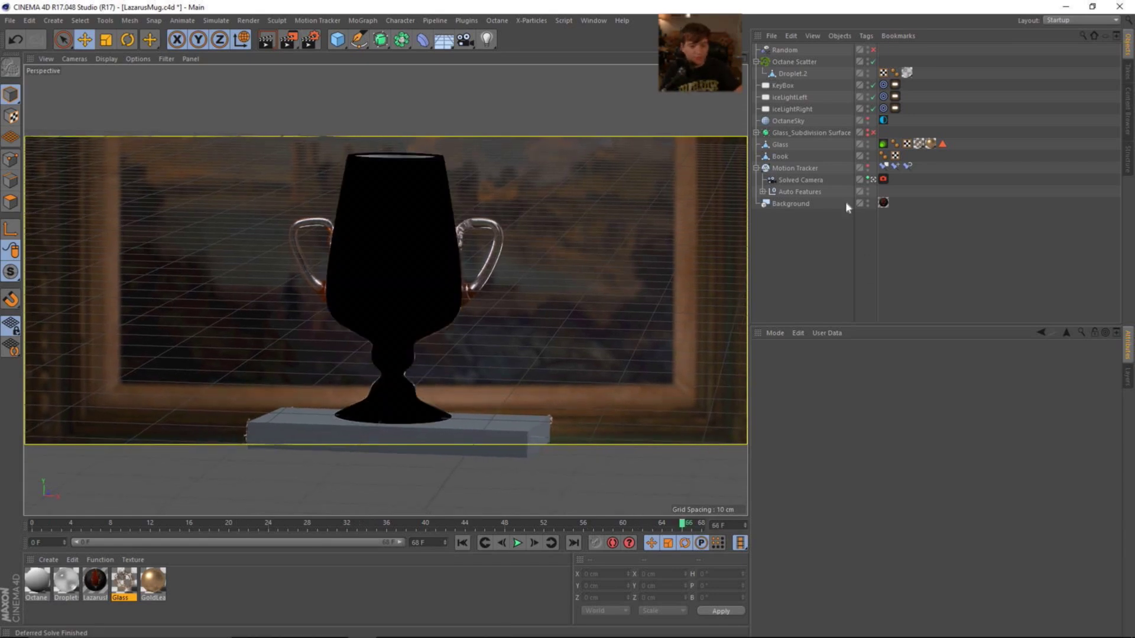
Step: Hide the Glass and Book models to reveal the goblet footage, then switch to Photoshop
left_click(867, 143)
left_click(867, 155)
left_click(867, 155)
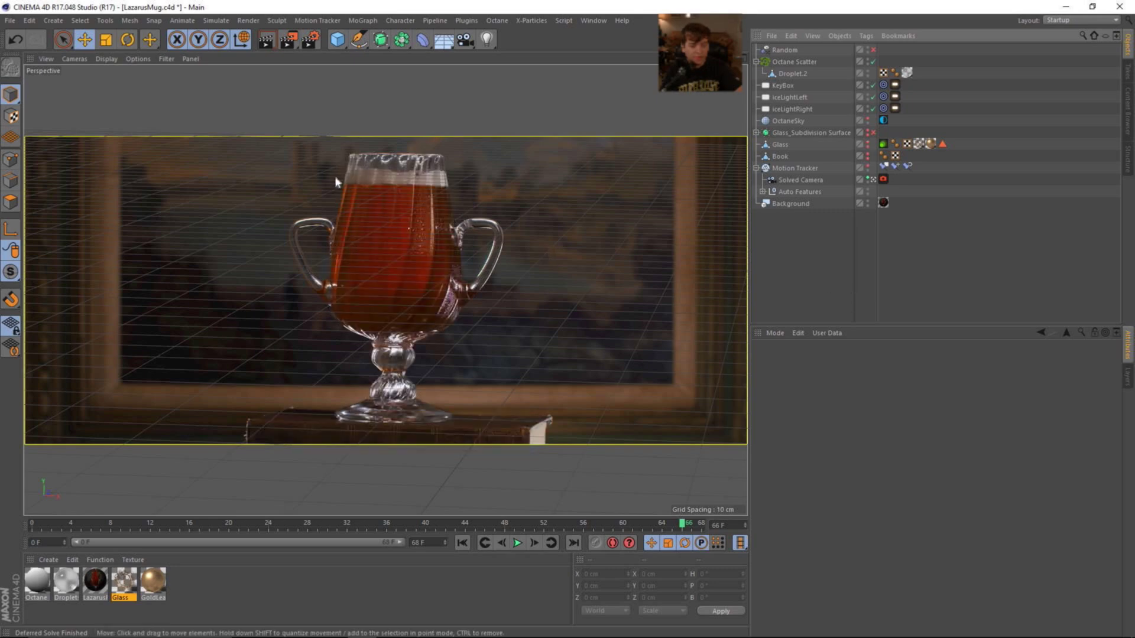
key("alt+Tab")
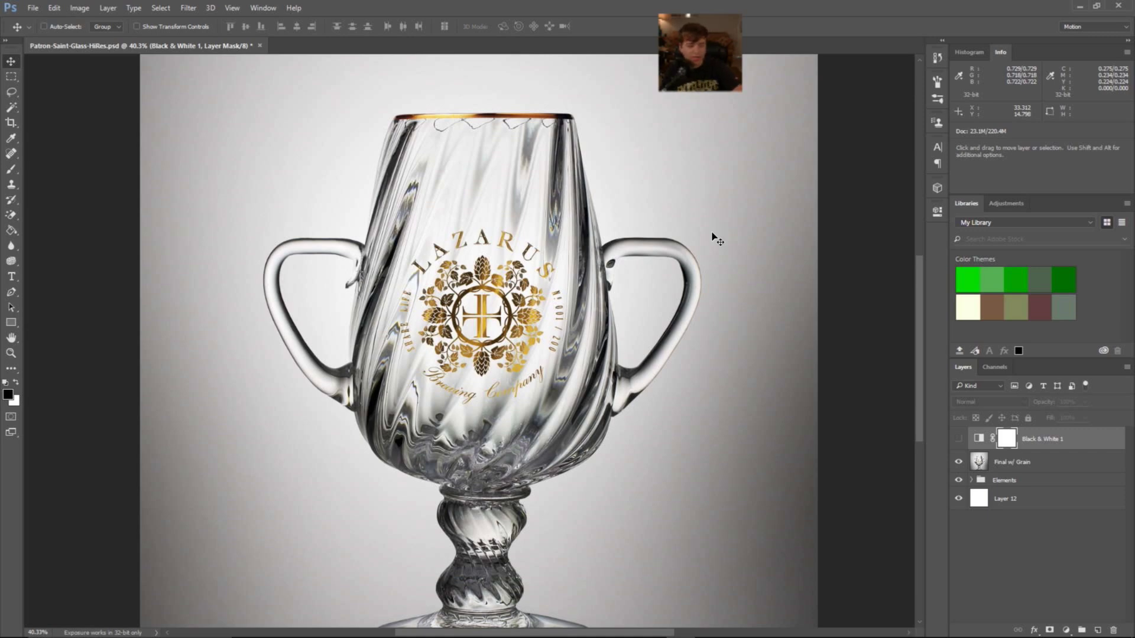
Step: Leave the Patron-Saint-Glass-HiRes.psd artwork and return to the Cinema 4D LazarusMug scene
key("alt+Tab")
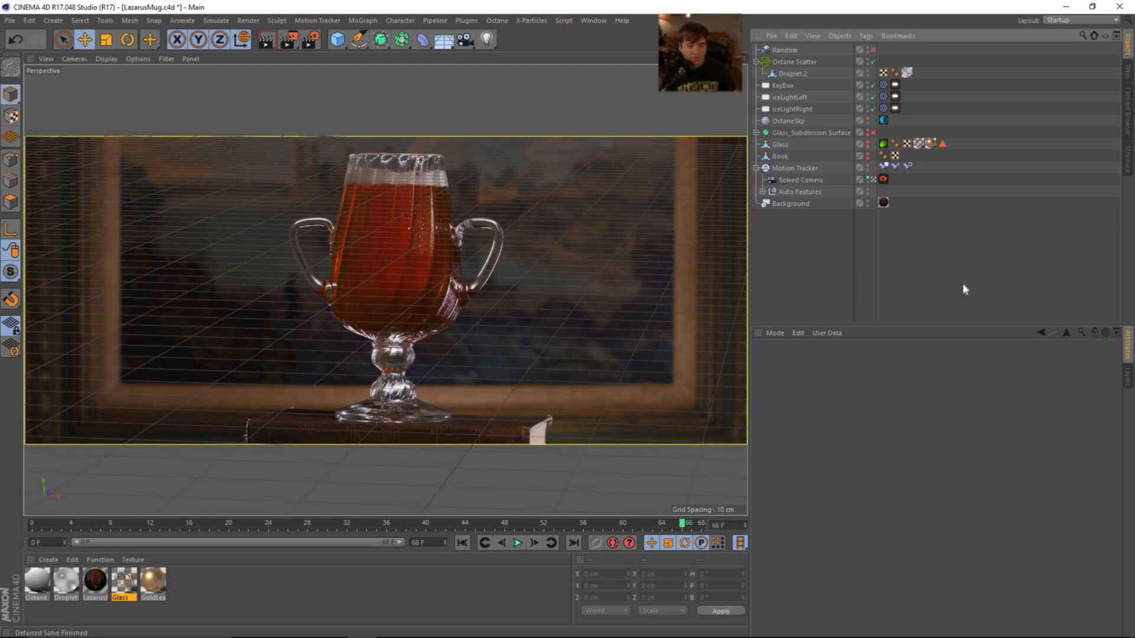
Step: Start a new scene and add a Motion Tracker object
left_click(10, 20)
left_click(24, 32)
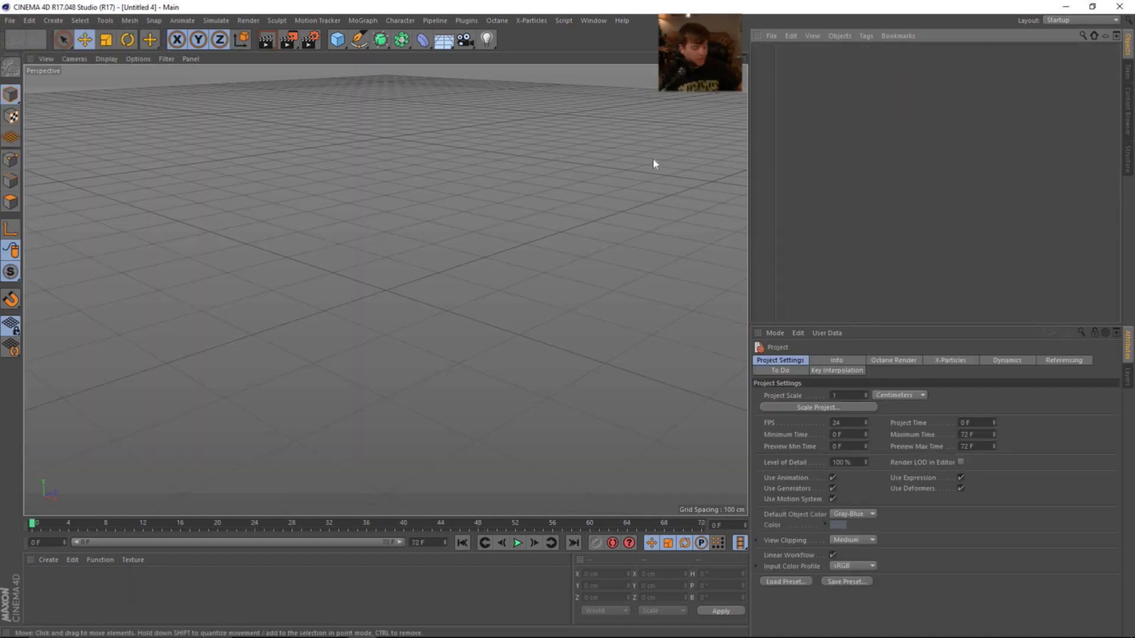
left_click(315, 22)
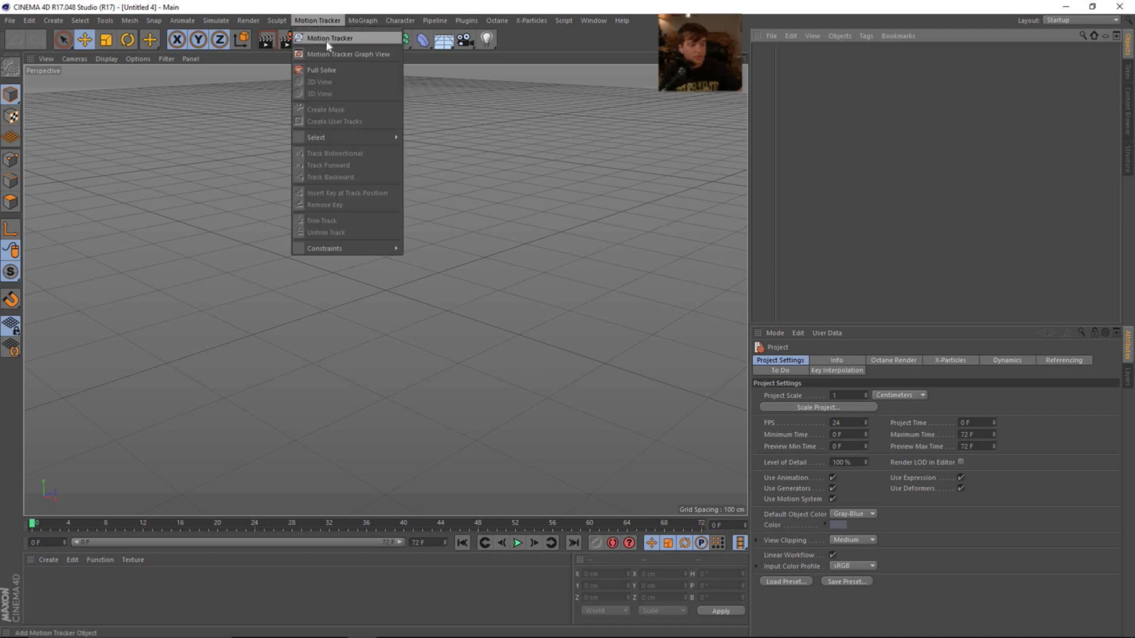
left_click(329, 38)
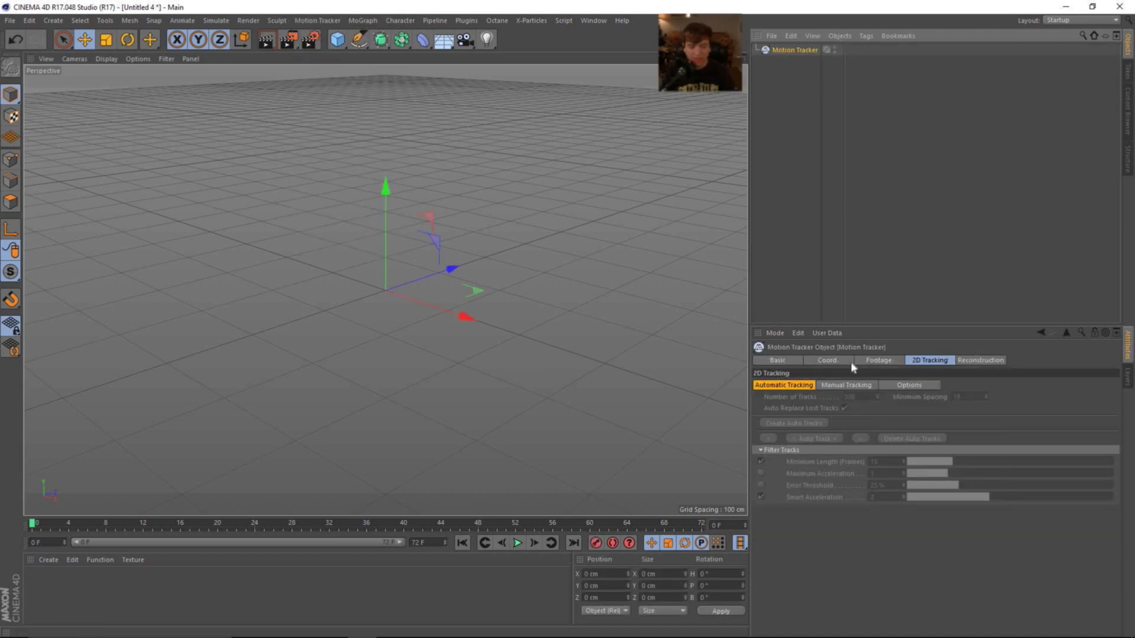
Step: Load the LazarusPatronSaintGlass00.png sequence as footage at 100% resampling and go to frame 1
left_click(874, 362)
left_click(1108, 386)
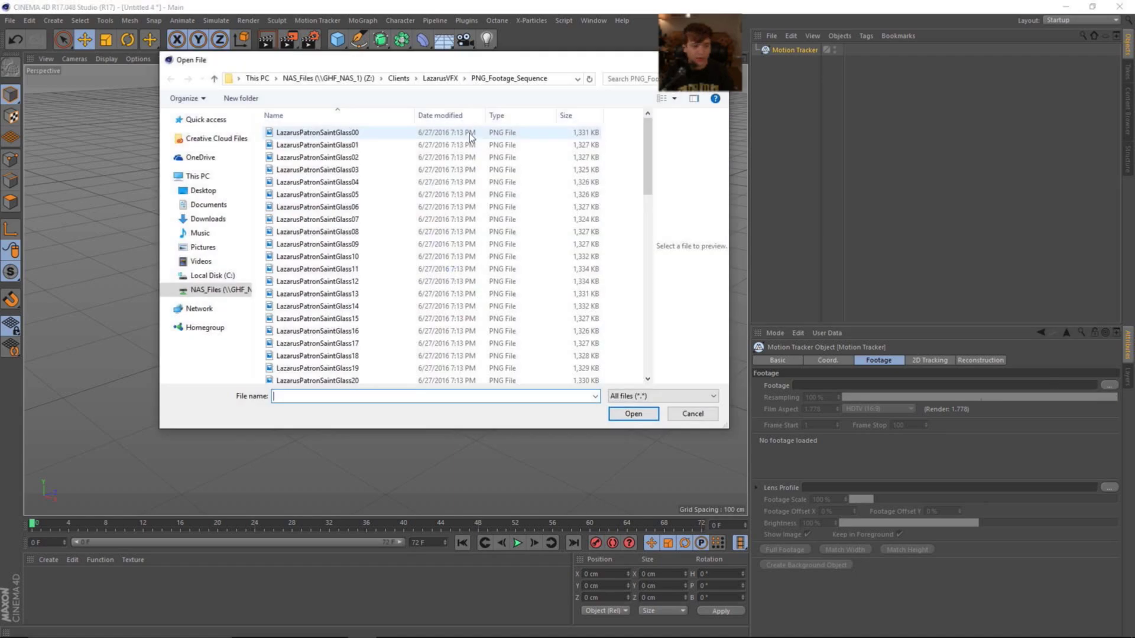
left_click(329, 133)
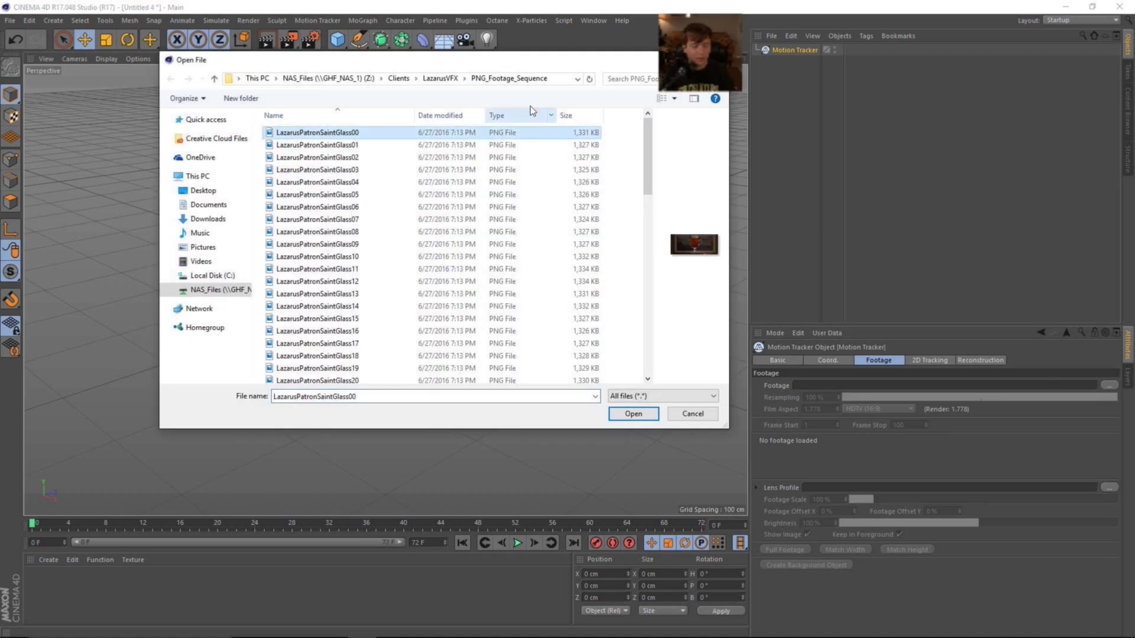
left_click(632, 413)
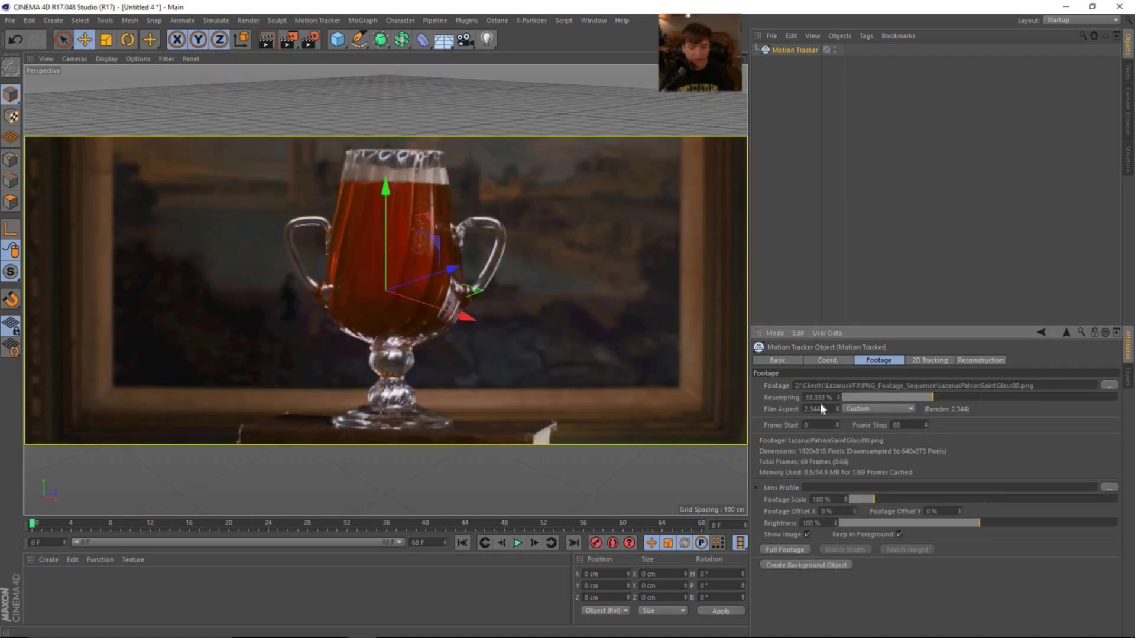
left_click_drag(936, 396, 1091, 399)
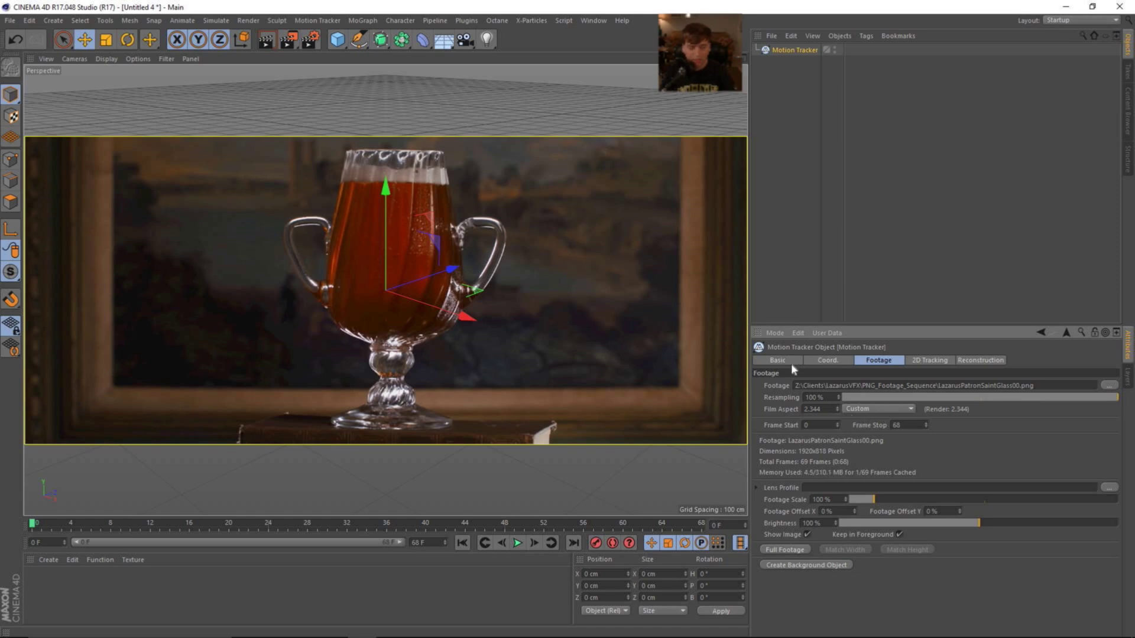
left_click(835, 304)
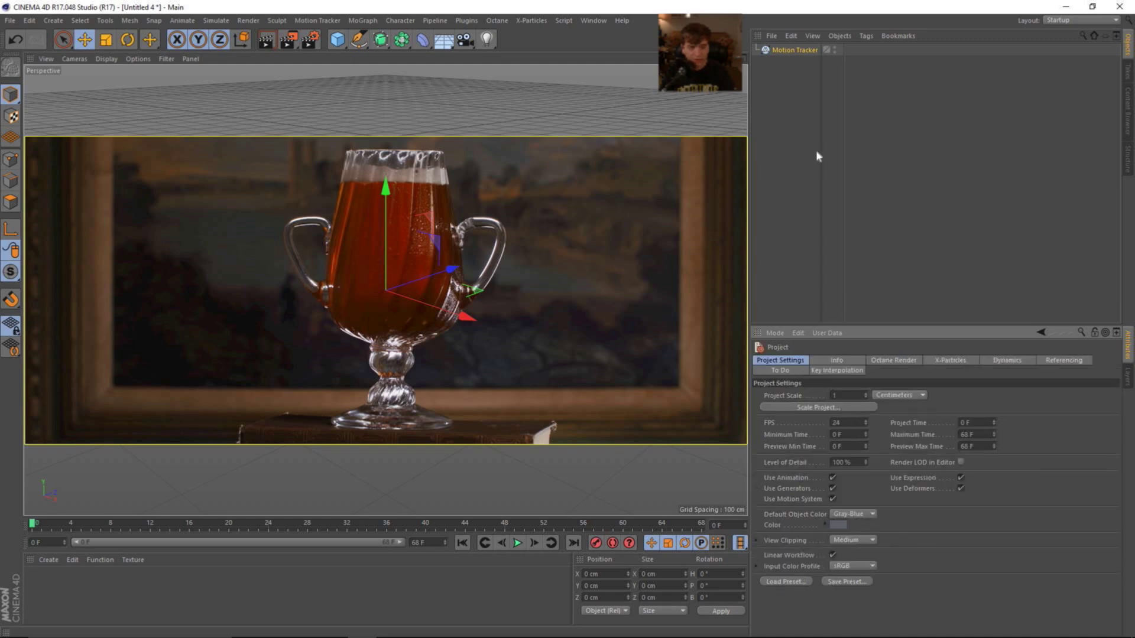
left_click(798, 50)
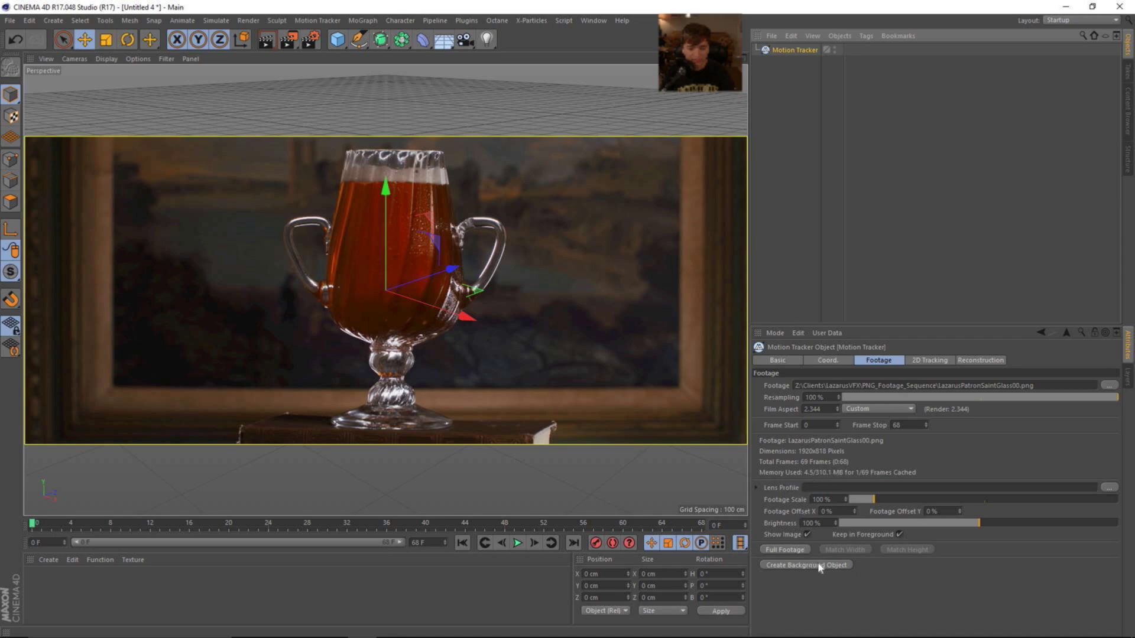
left_click(42, 528)
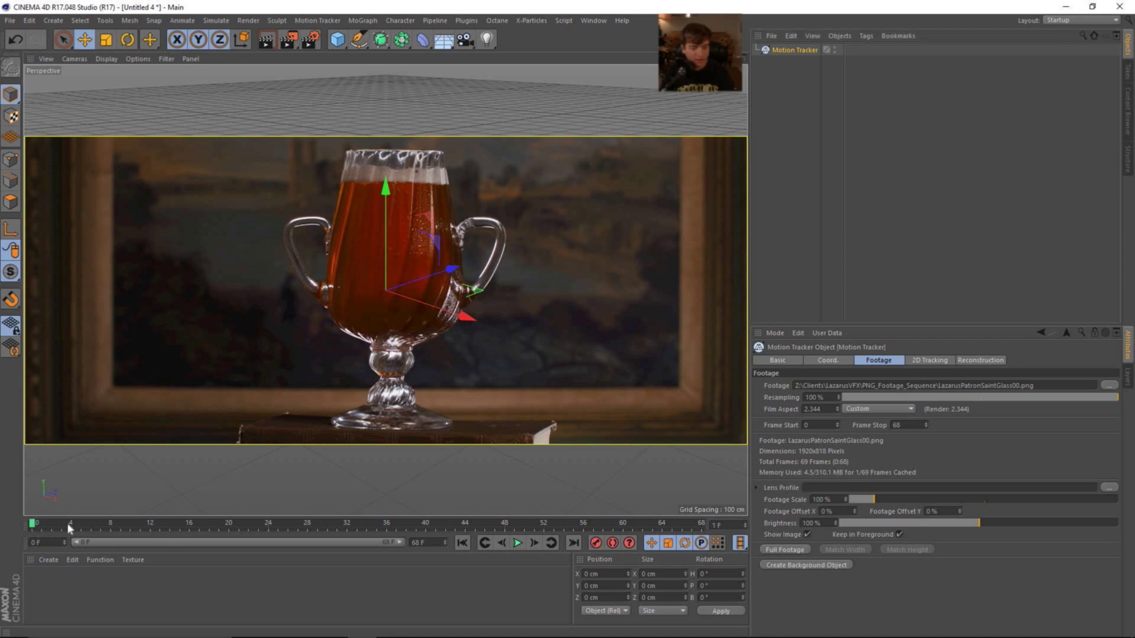
left_click_drag(69, 528, 446, 524)
left_click_drag(244, 519, 26, 523)
left_click(104, 20)
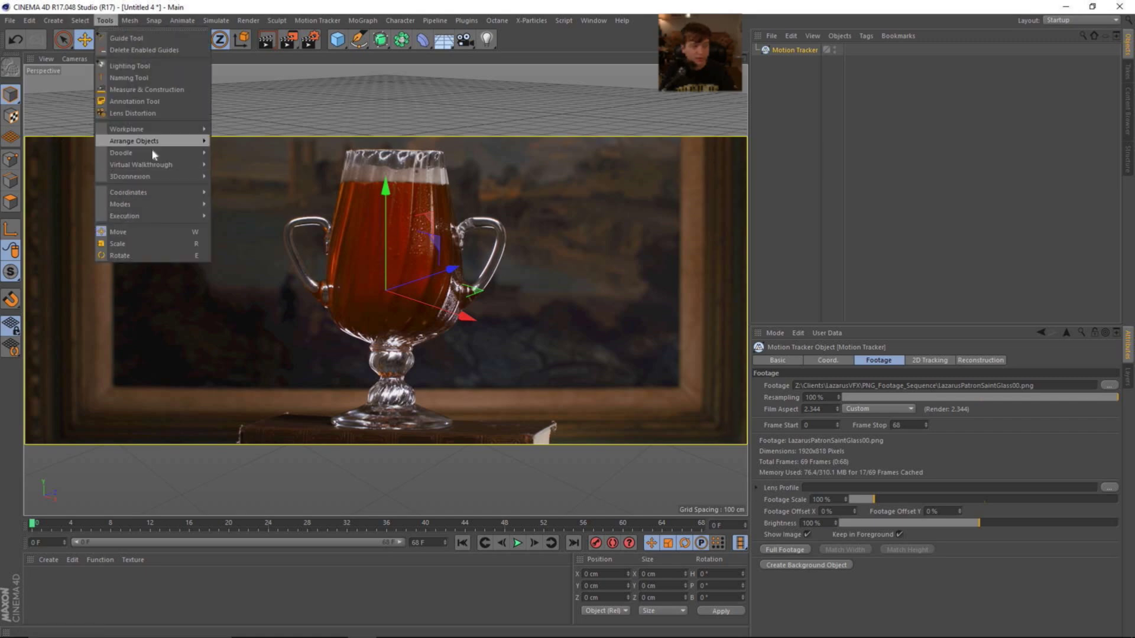
left_click(106, 21)
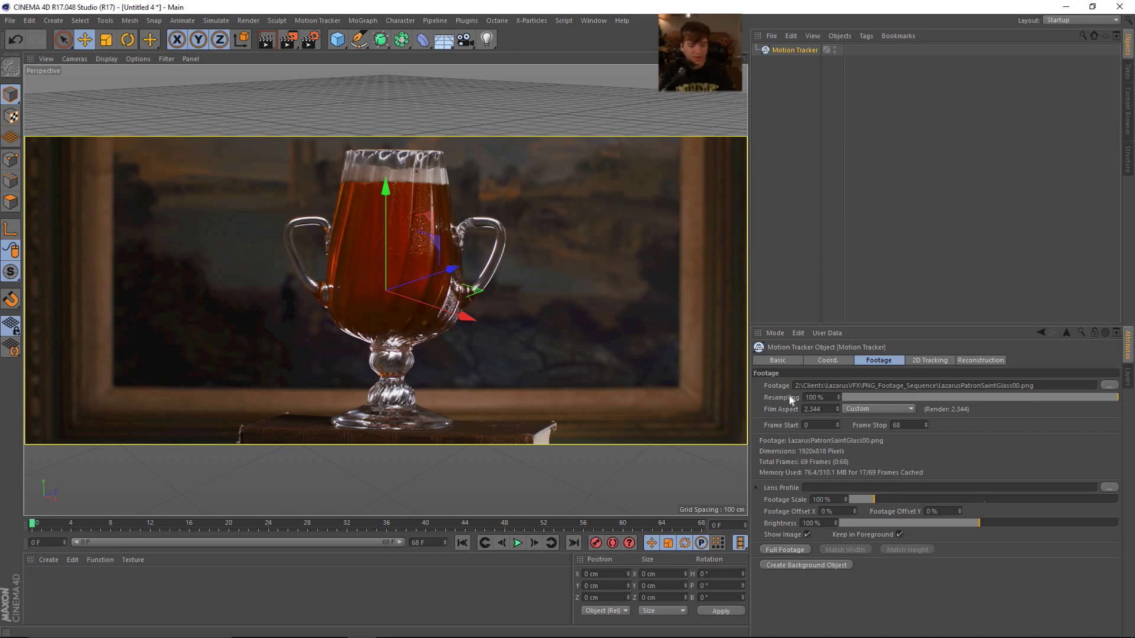
Step: In the 2D Tracking settings, set Number of Tracks to 1500 and check the display options
left_click(922, 362)
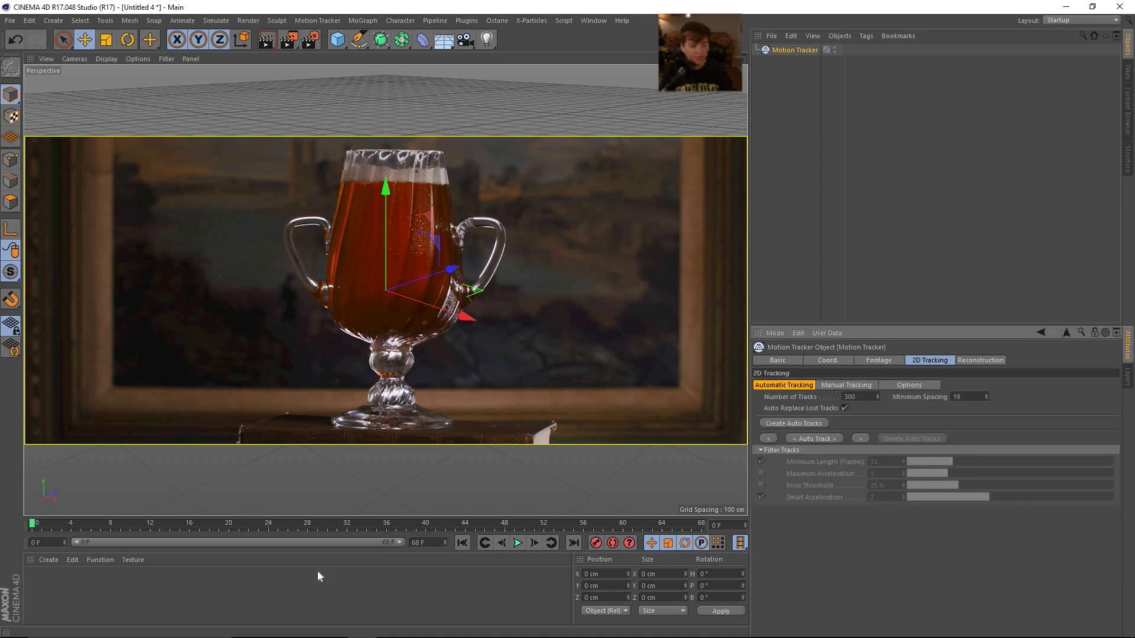
left_click_drag(268, 525, 376, 528)
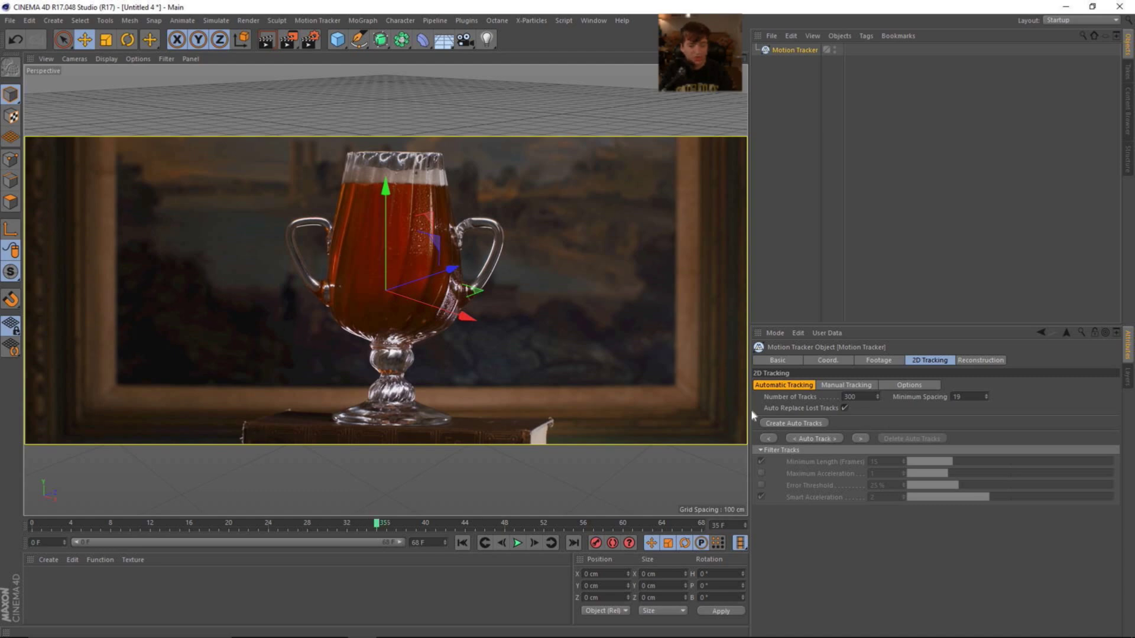
double_click(861, 397)
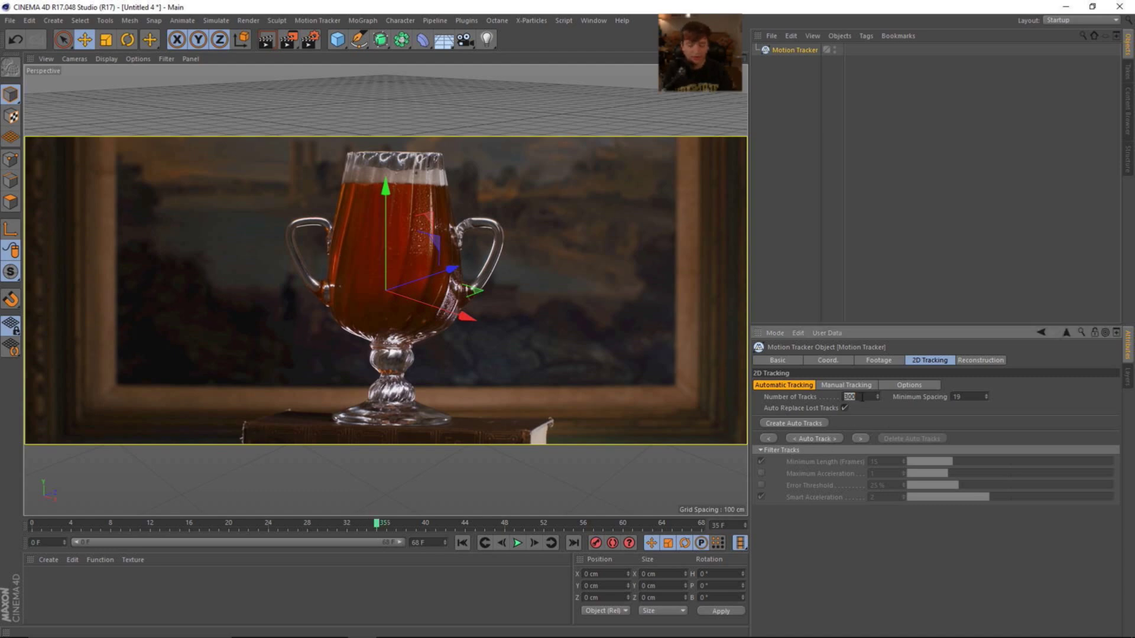
type("150")
left_click(916, 386)
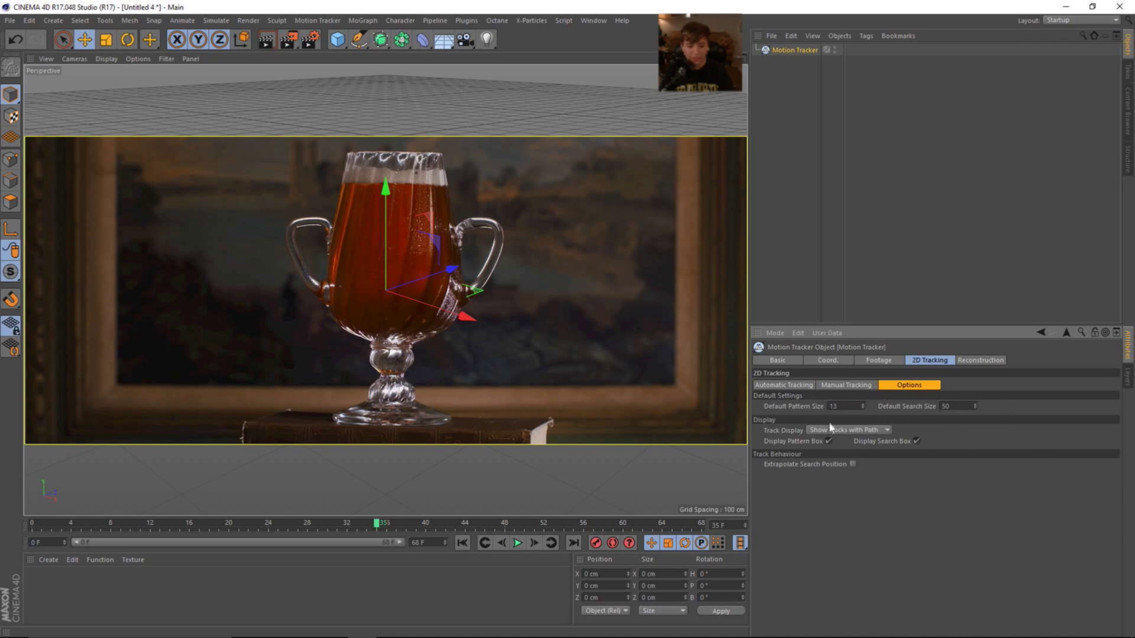
left_click(784, 384)
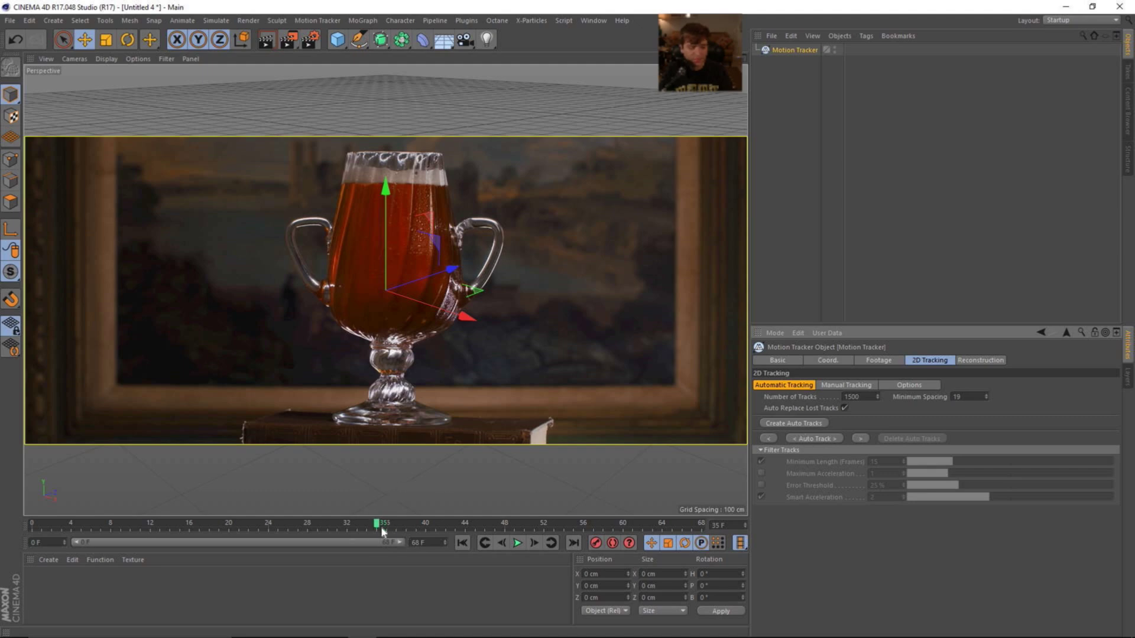
Step: Run Auto Track to generate feature tracks across the whole goblet footage
left_click(815, 438)
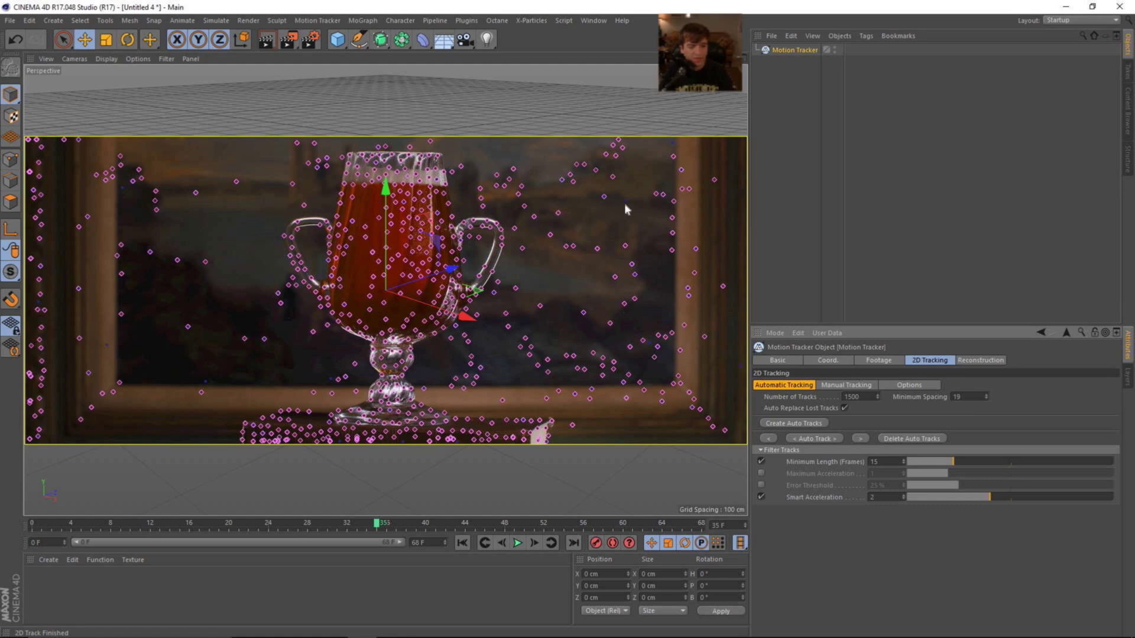
Step: Open the Motion Tracker Graph View and zoom through the 2D track position curves
left_click(317, 20)
left_click(329, 59)
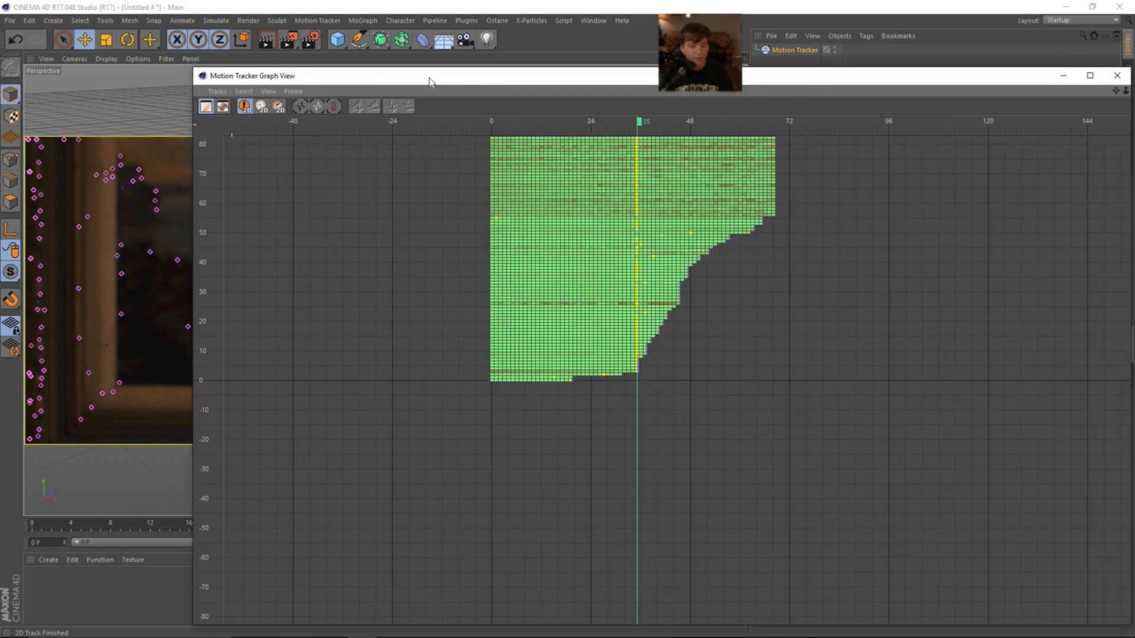
left_click_drag(429, 81, 322, 57)
scroll(553, 355, "up", 5)
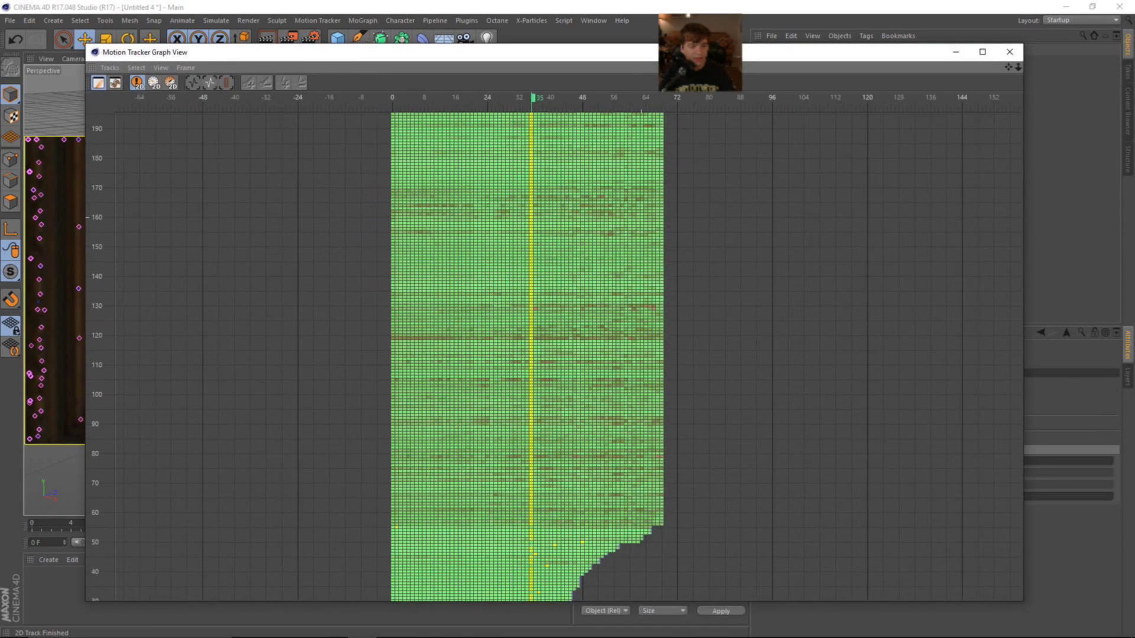
scroll(650, 165, "down", 5)
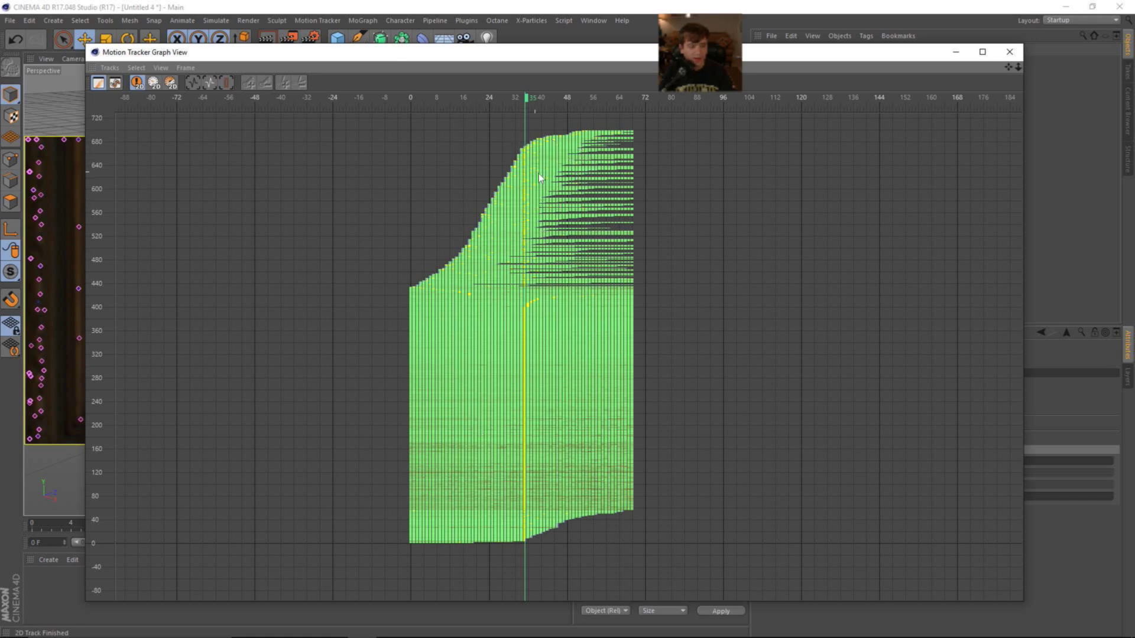
right_click_drag(545, 458, 575, 273, "alt")
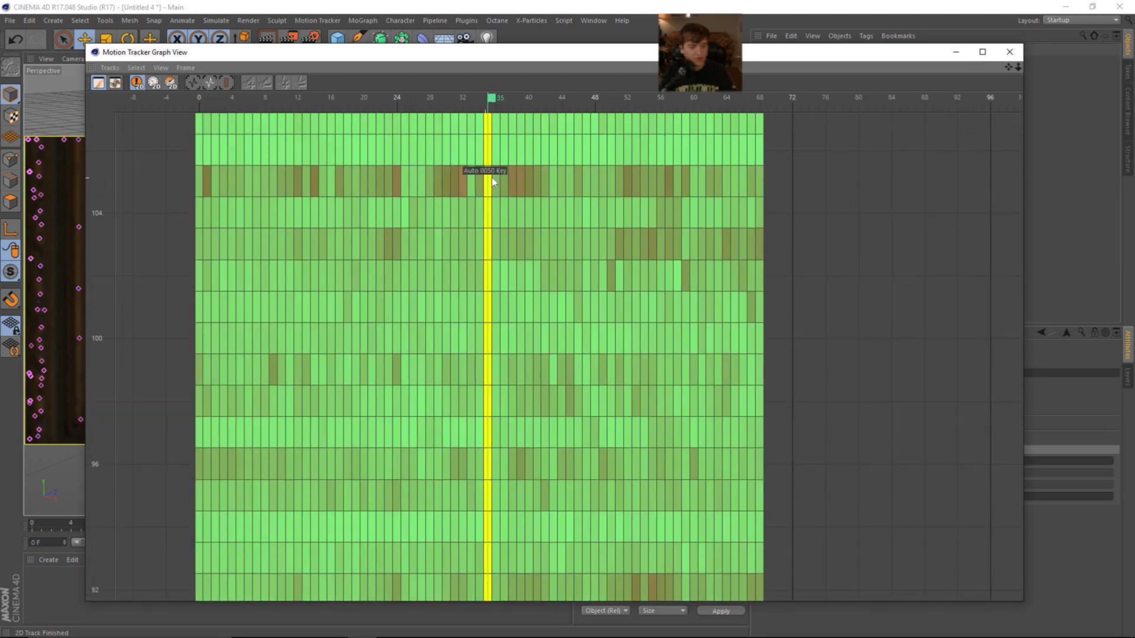
right_click_drag(491, 177, 657, 387, "alt")
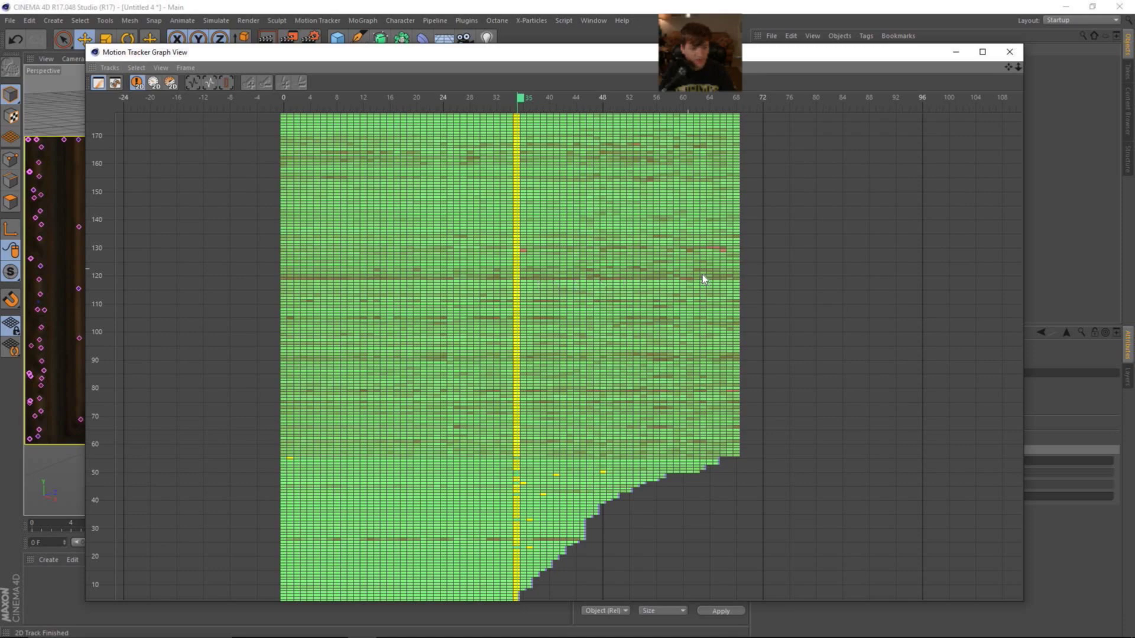
right_click_drag(702, 274, 492, 435, "alt")
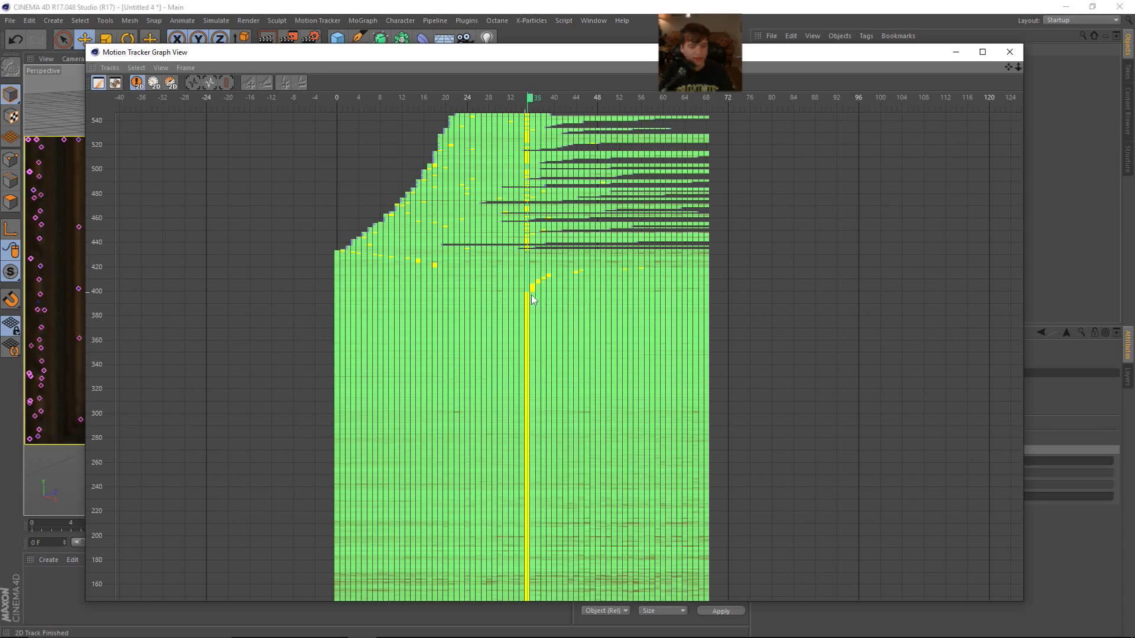
right_click_drag(552, 315, 539, 178, "alt")
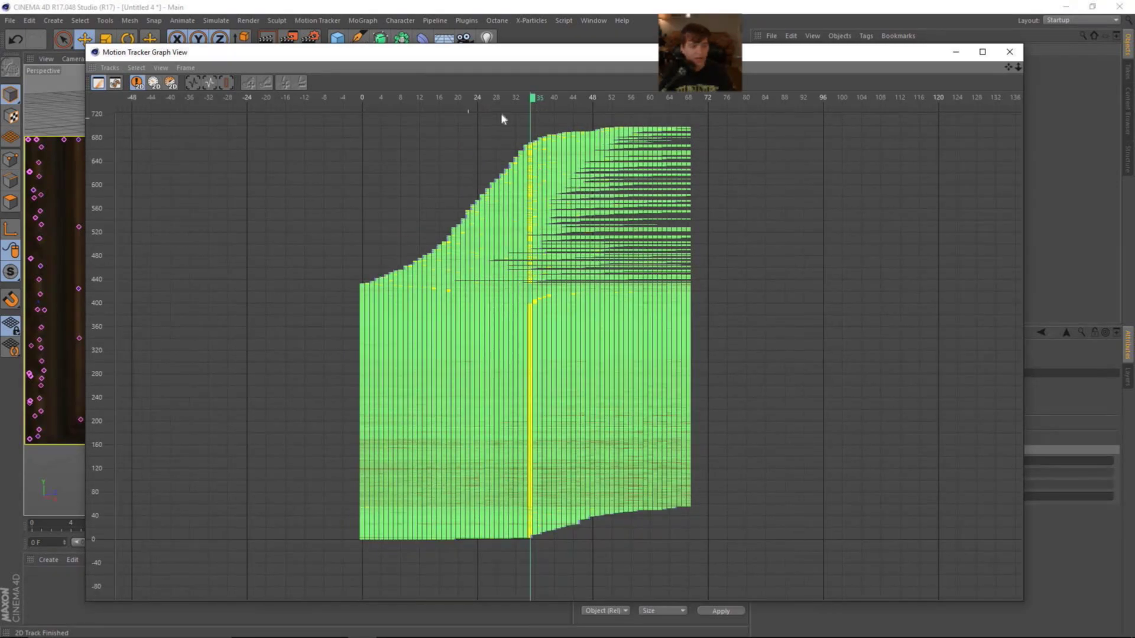
Step: Show the 2D tracking speed curves, inspect individual tracks around frame 34, and close the graph
left_click(154, 87)
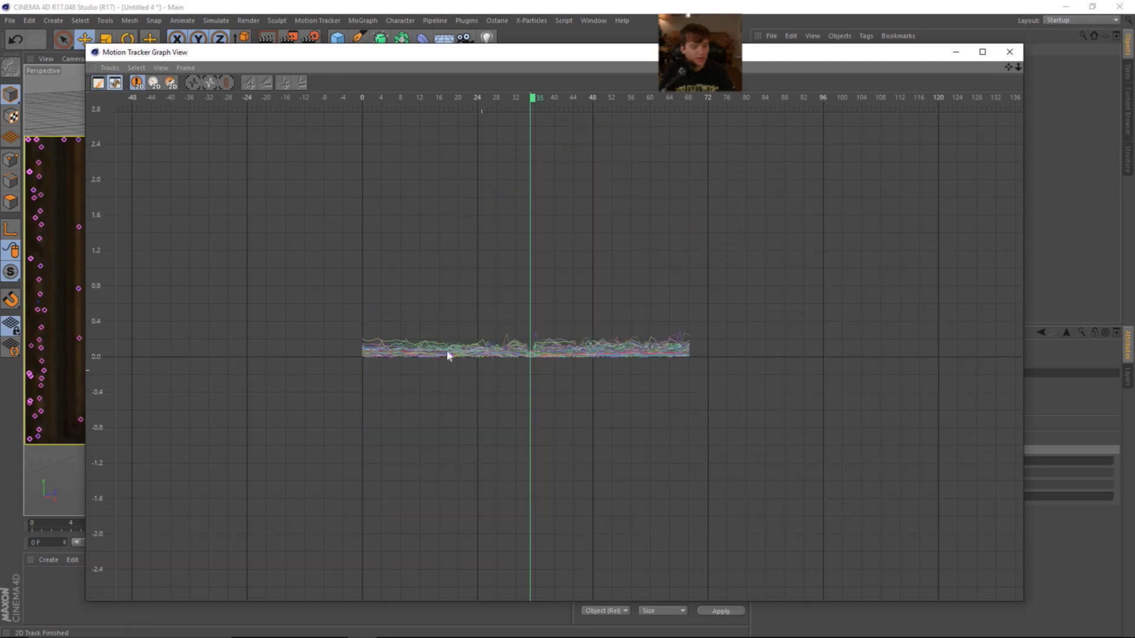
right_click_drag(362, 358, 593, 425, "alt")
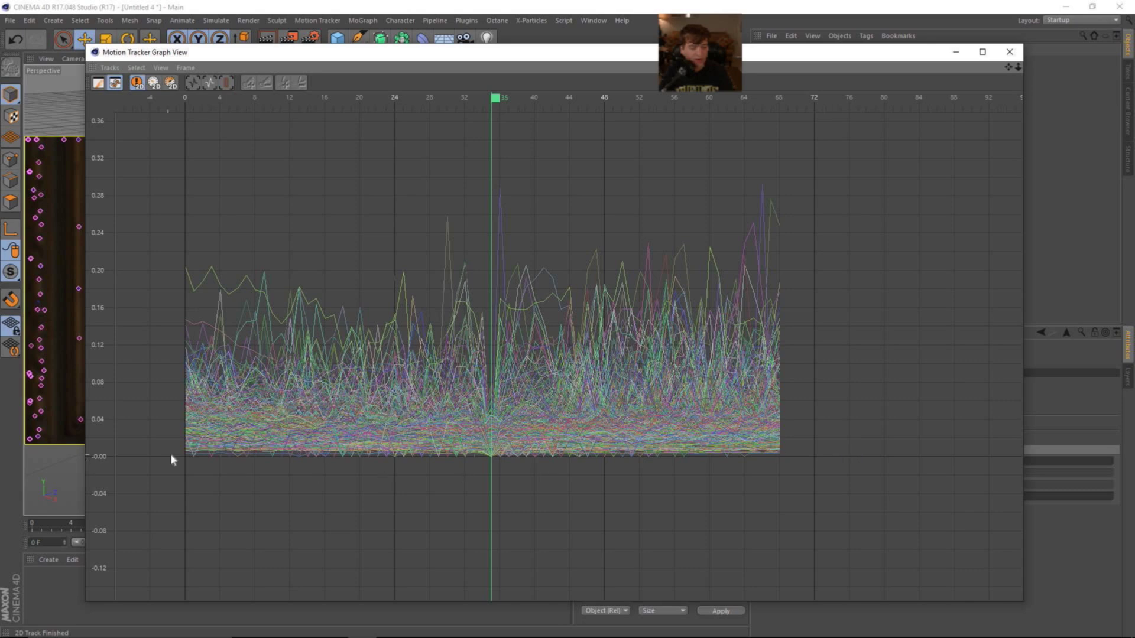
left_click(496, 101)
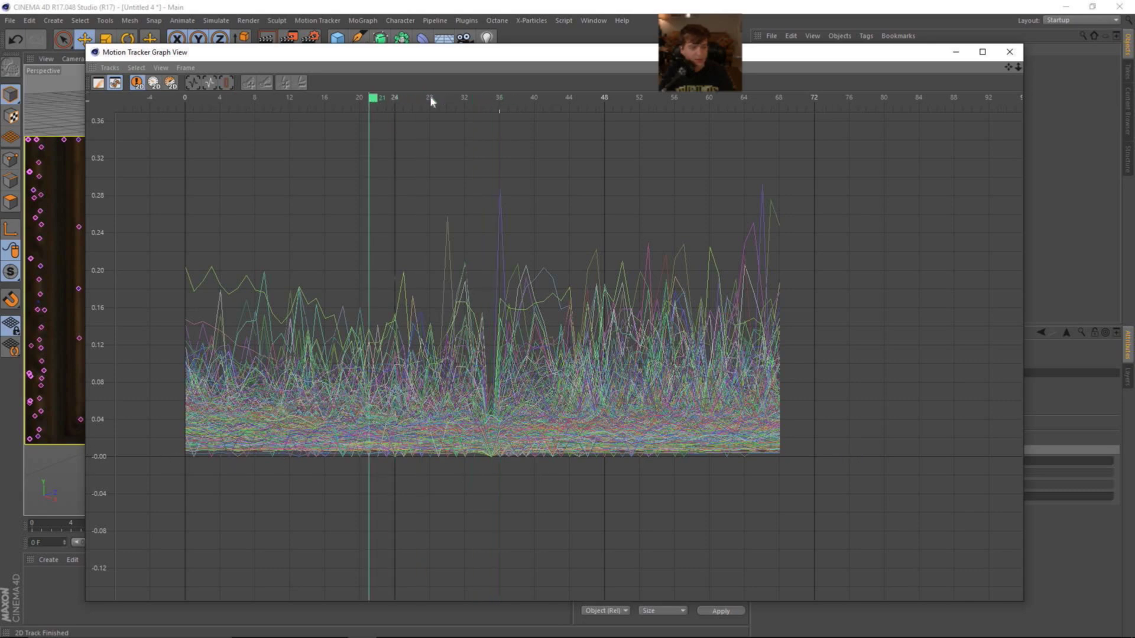
left_click(483, 106)
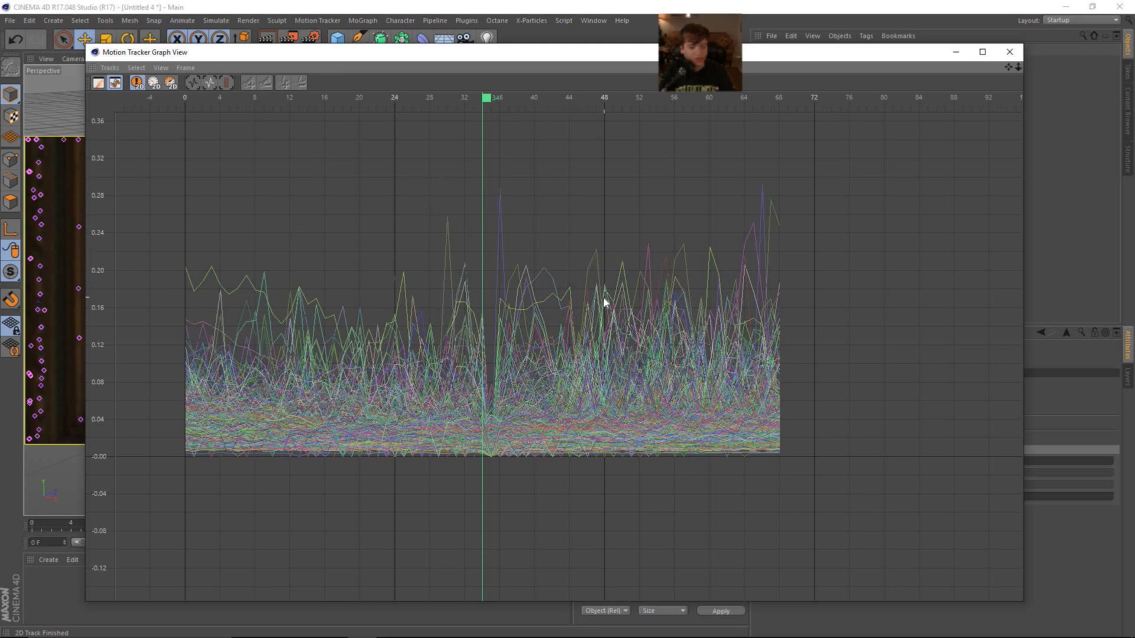
left_click(770, 216)
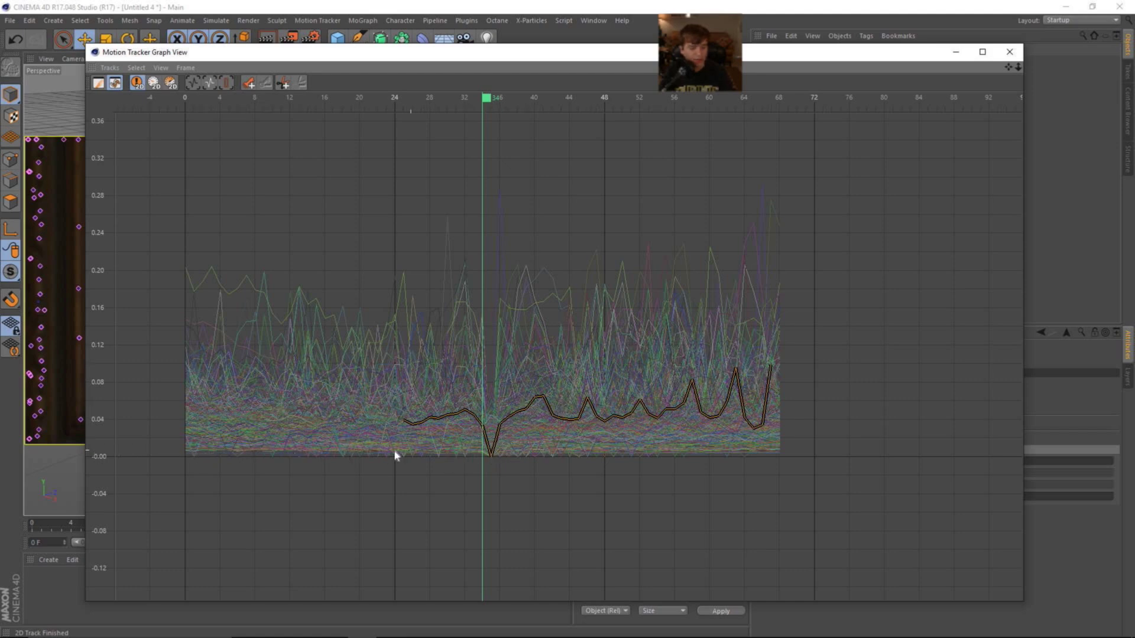
scroll(273, 458, "up", 5)
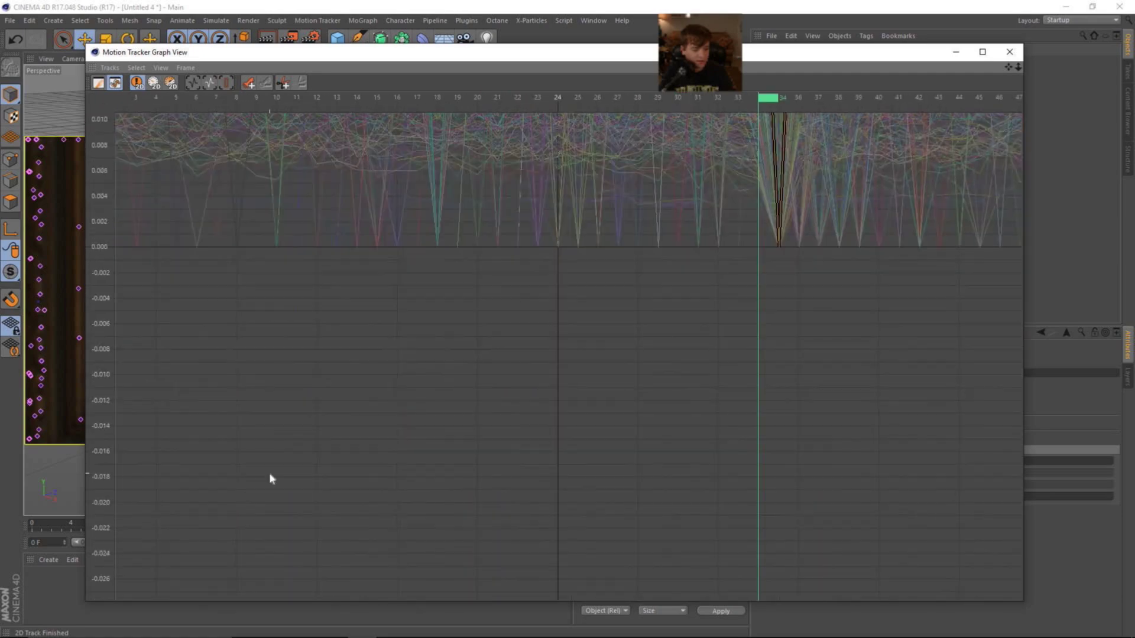
left_click(286, 205)
key("h")
scroll(578, 410, "down", 3)
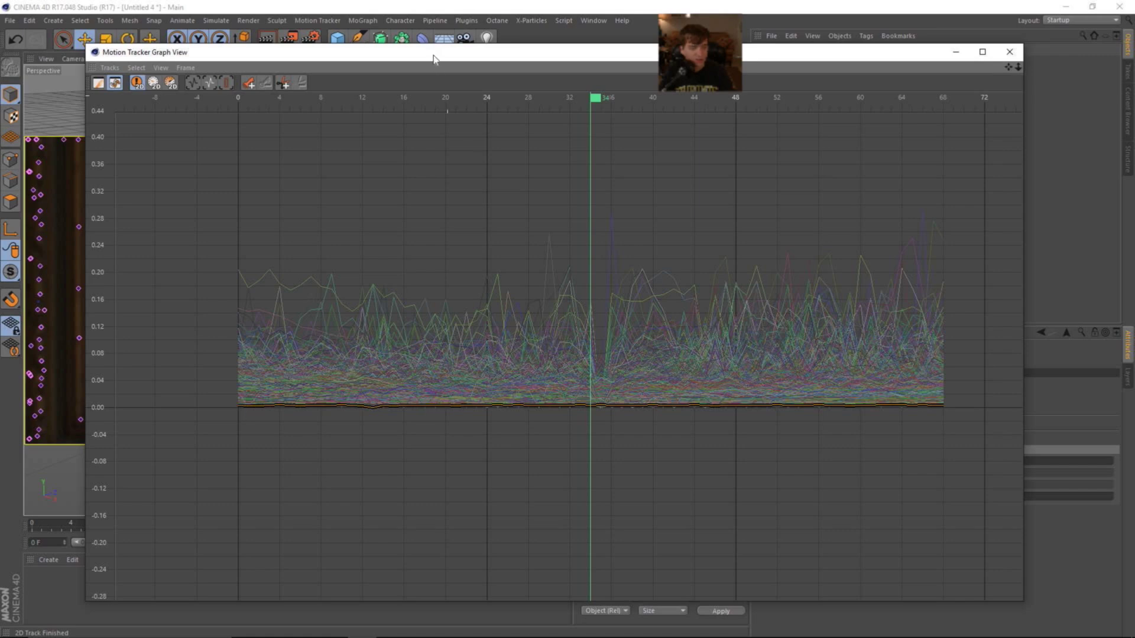
left_click_drag(433, 57, 440, 14)
scroll(760, 315, "down", 3)
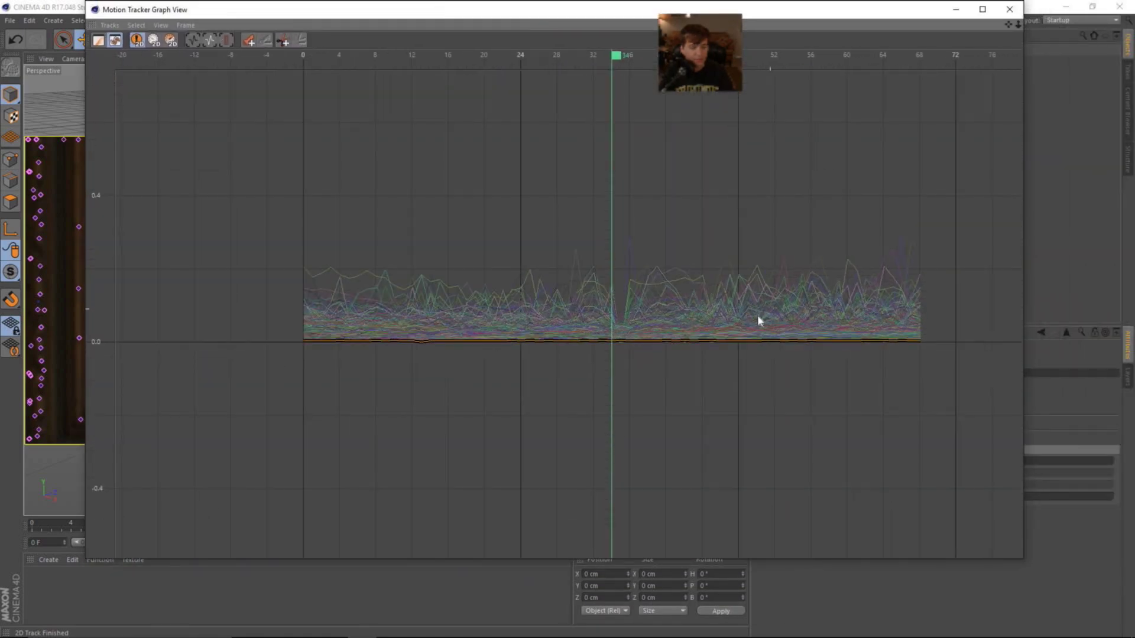
key("alt+F4")
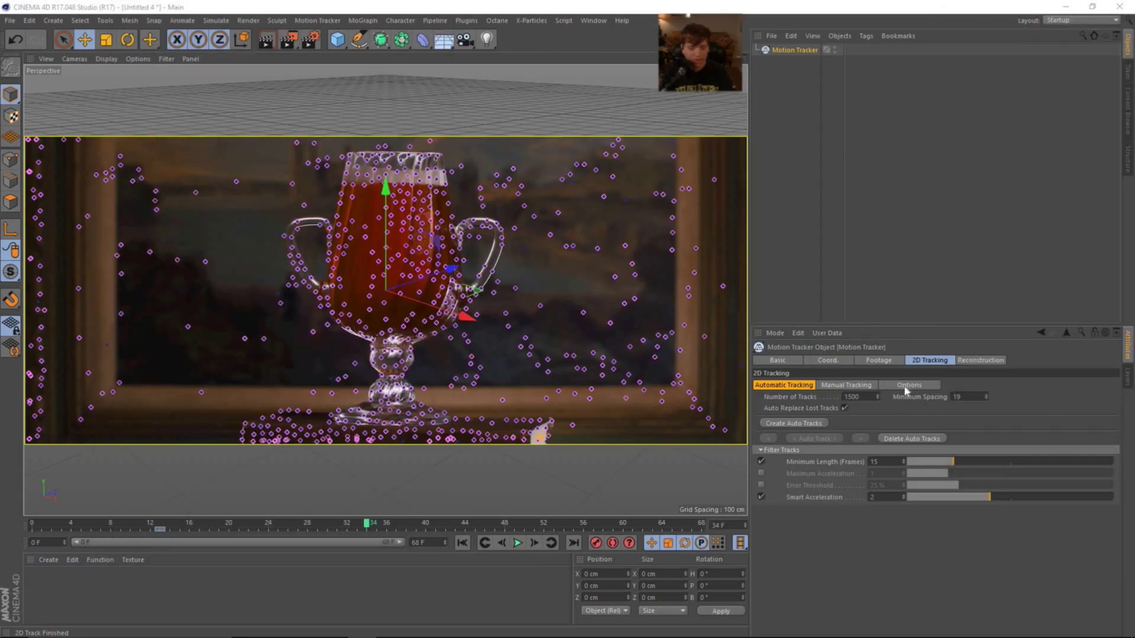
Step: Enable Error Threshold filtering, lower it in the graph, and set it to 3 %
left_click(761, 485)
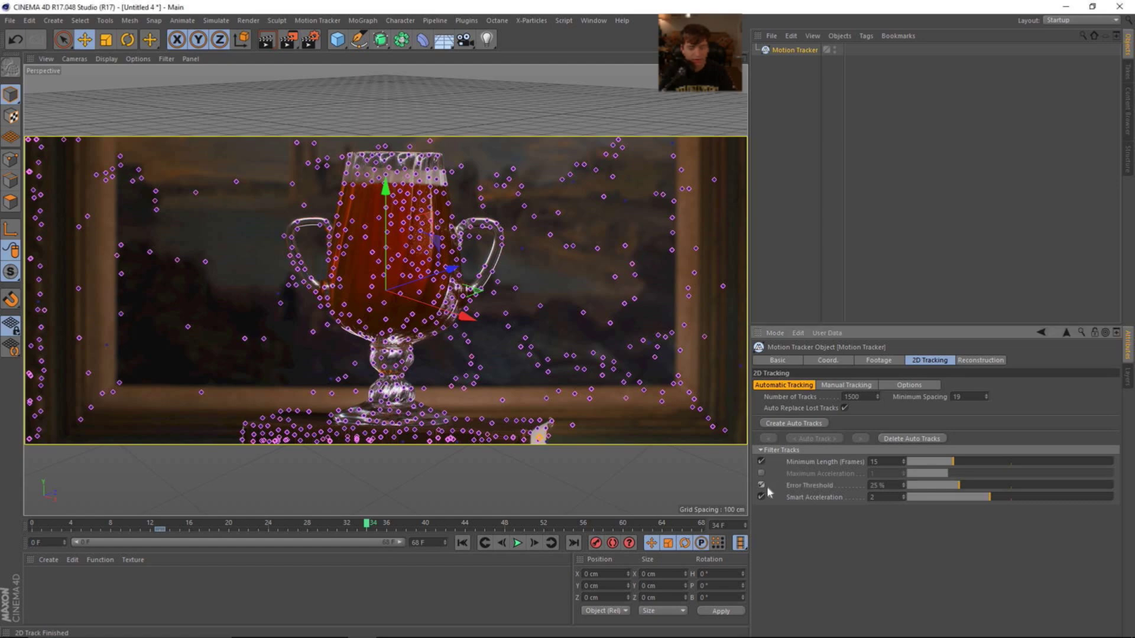
left_click(317, 20)
left_click(343, 118)
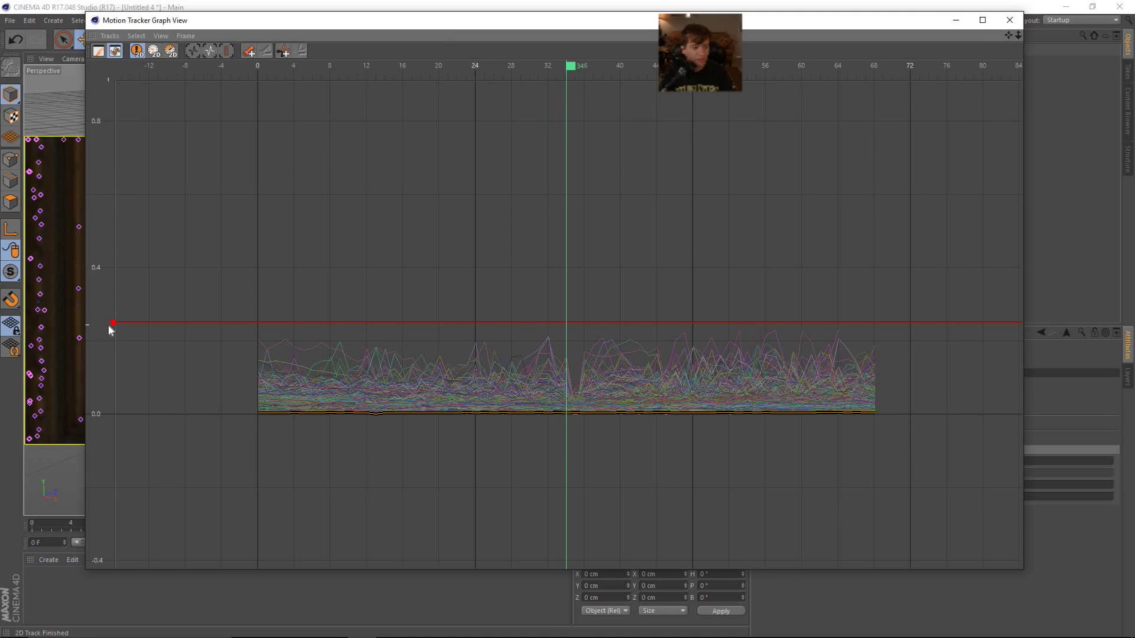
left_click_drag(113, 323, 108, 395)
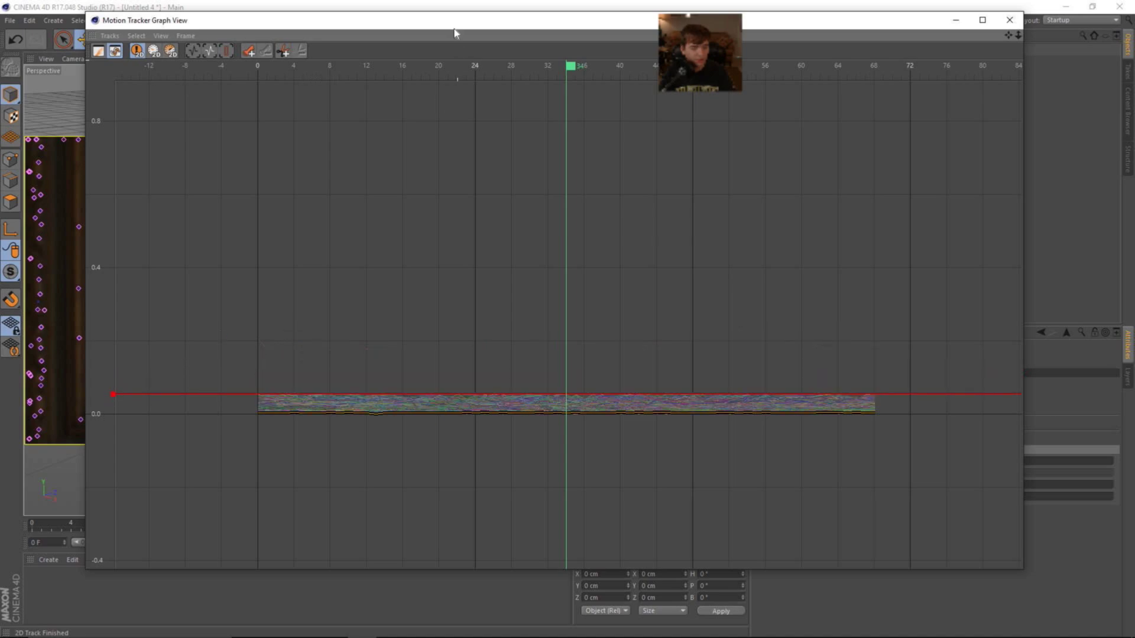
left_click_drag(454, 33, 1134, 23)
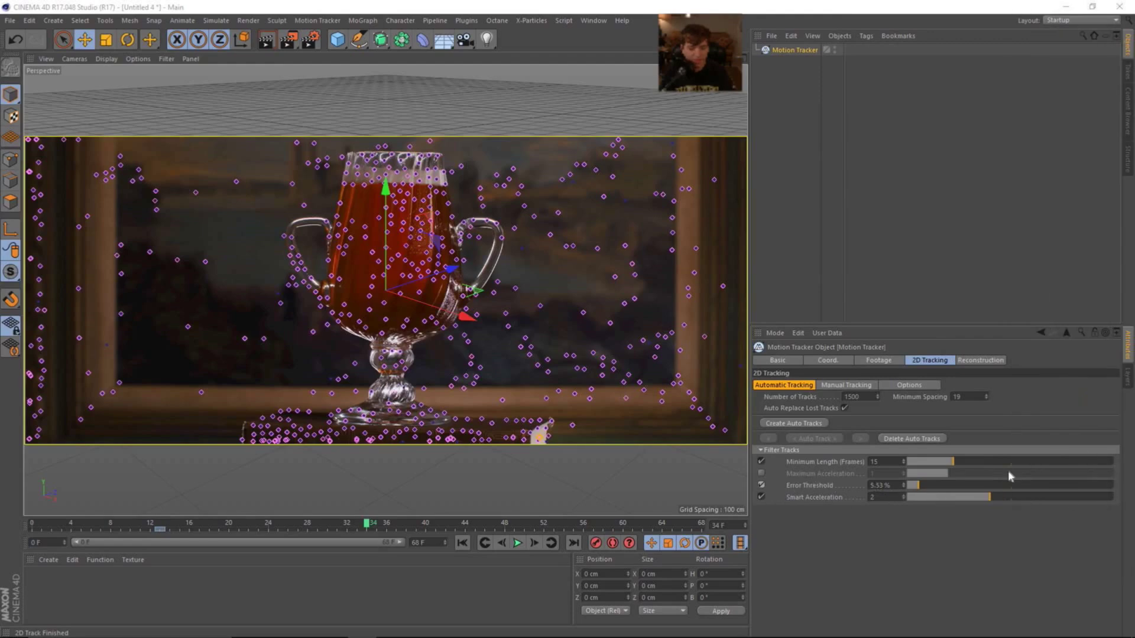
left_click_drag(1134, 367, 965, 367)
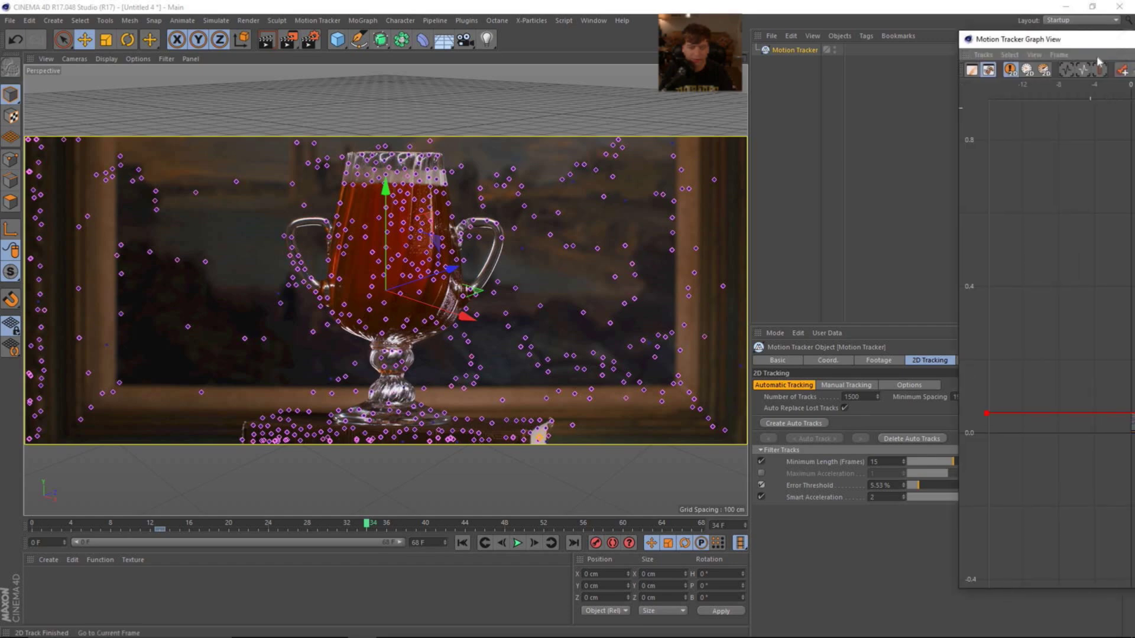
left_click_drag(989, 419, 986, 422)
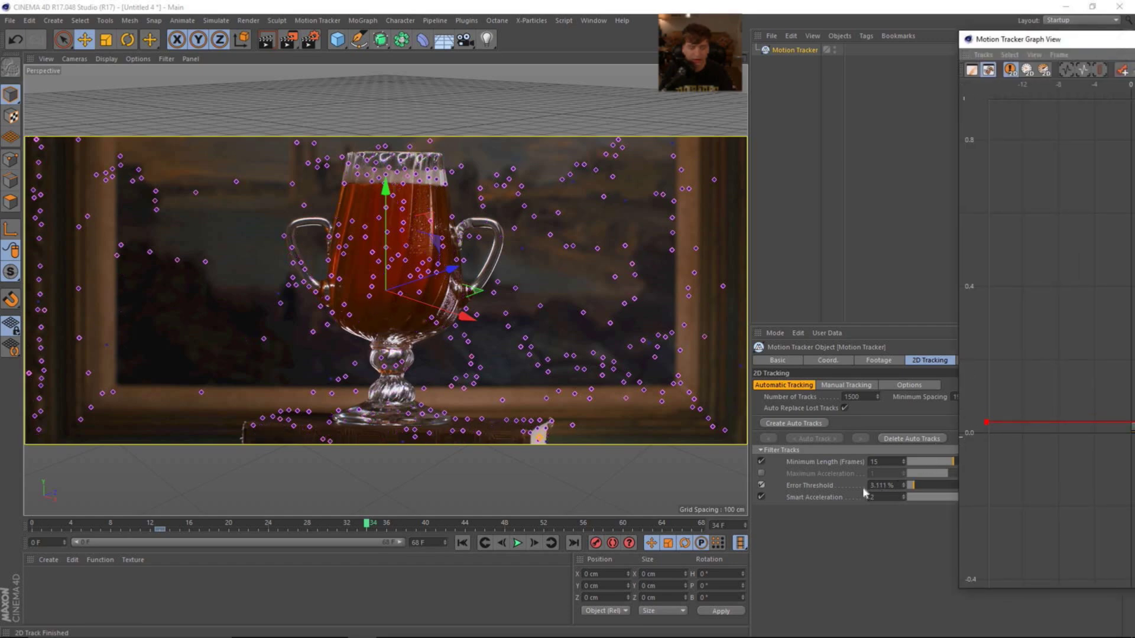
left_click_drag(1041, 39, 1133, 42)
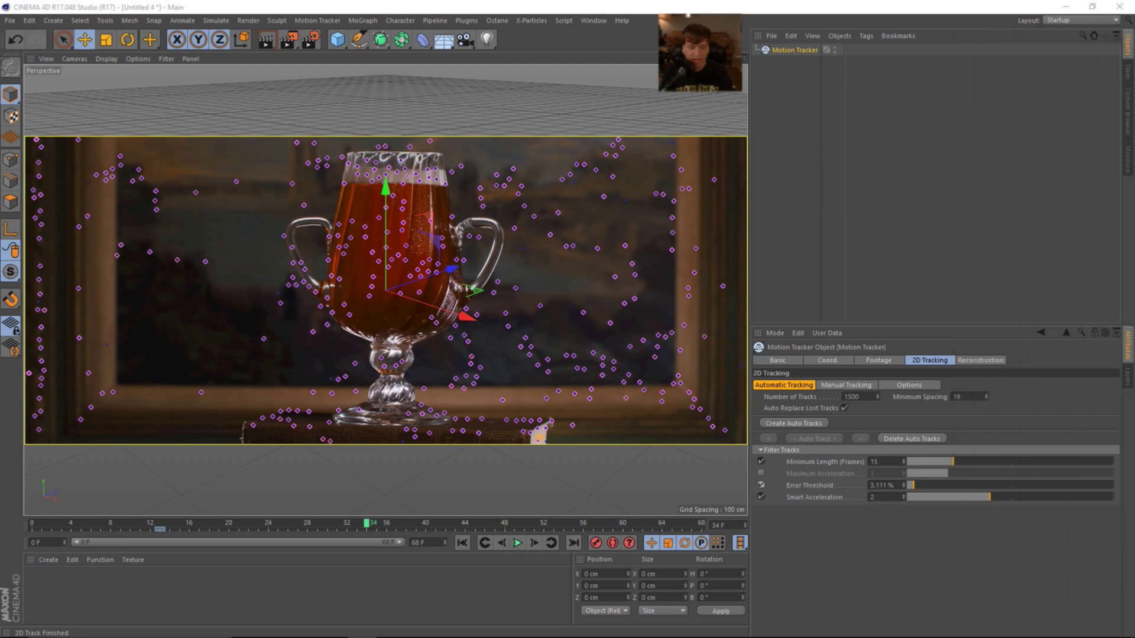
double_click(879, 486)
type("3")
key("Return")
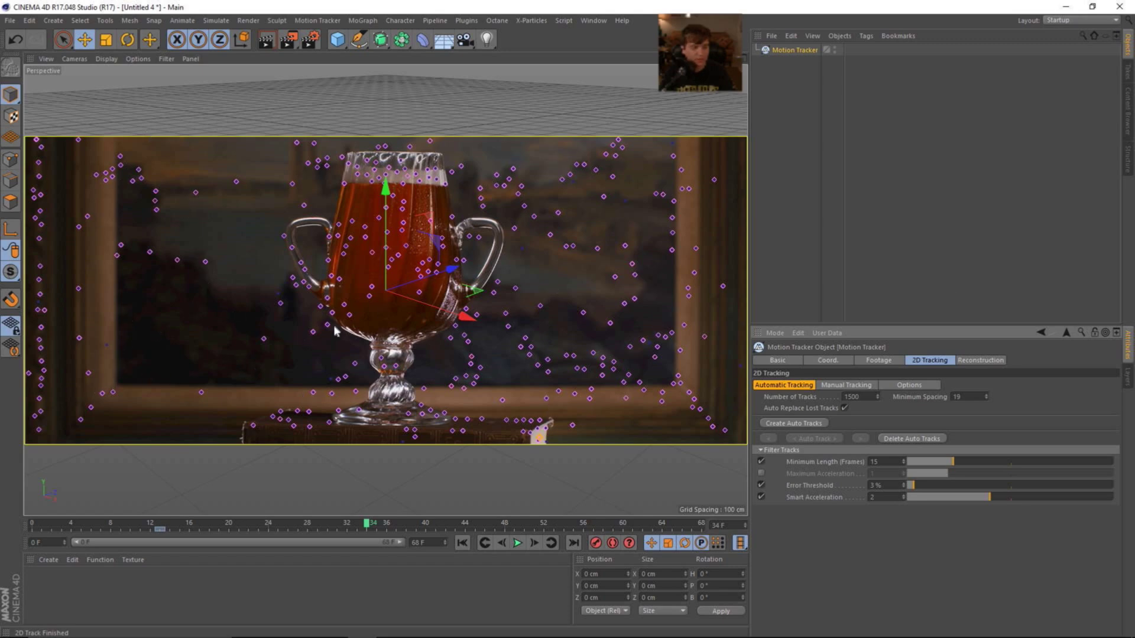
Step: In Reconstruction, choose Known and Constant focal length 100 mm, sensor size 22 mm, and Run 3D Solver
left_click(983, 361)
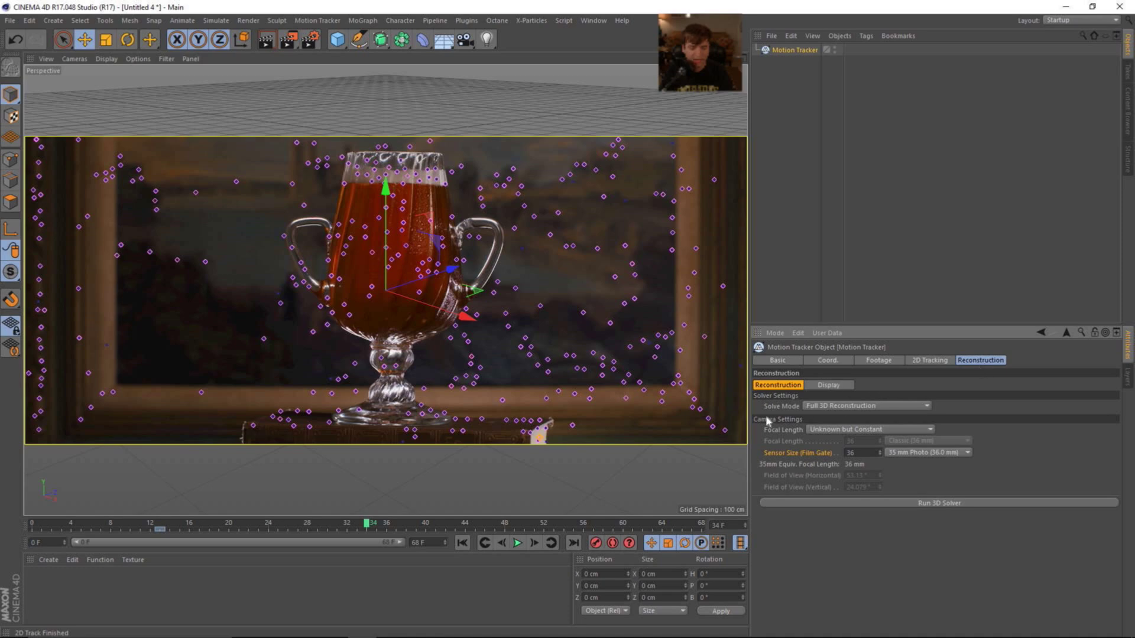
left_click(865, 429)
left_click(863, 467)
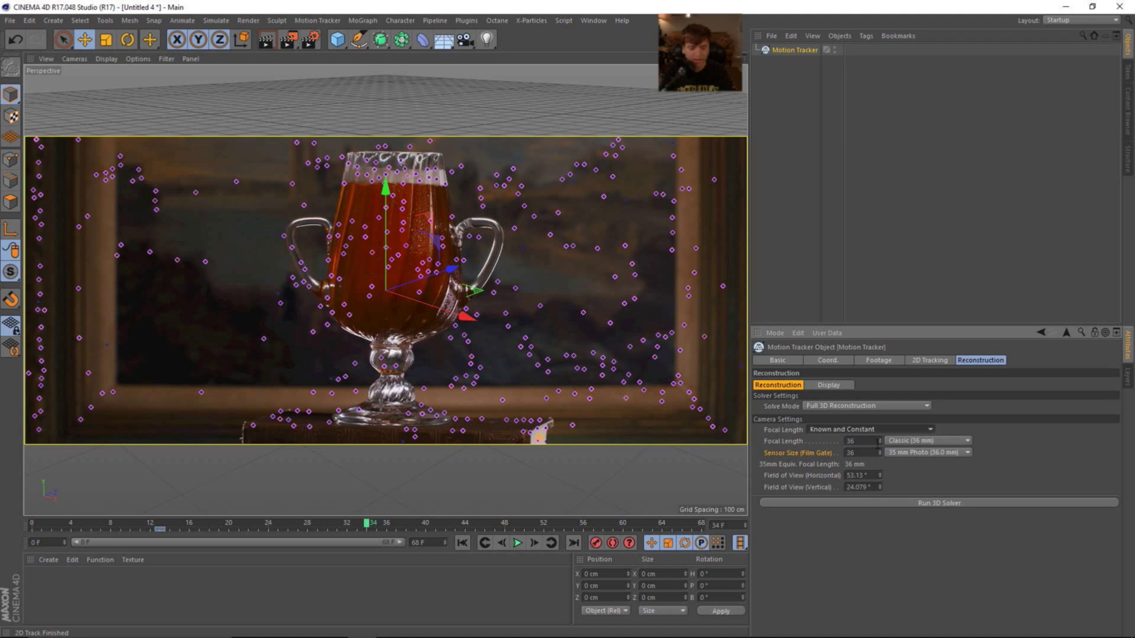
left_click(850, 441)
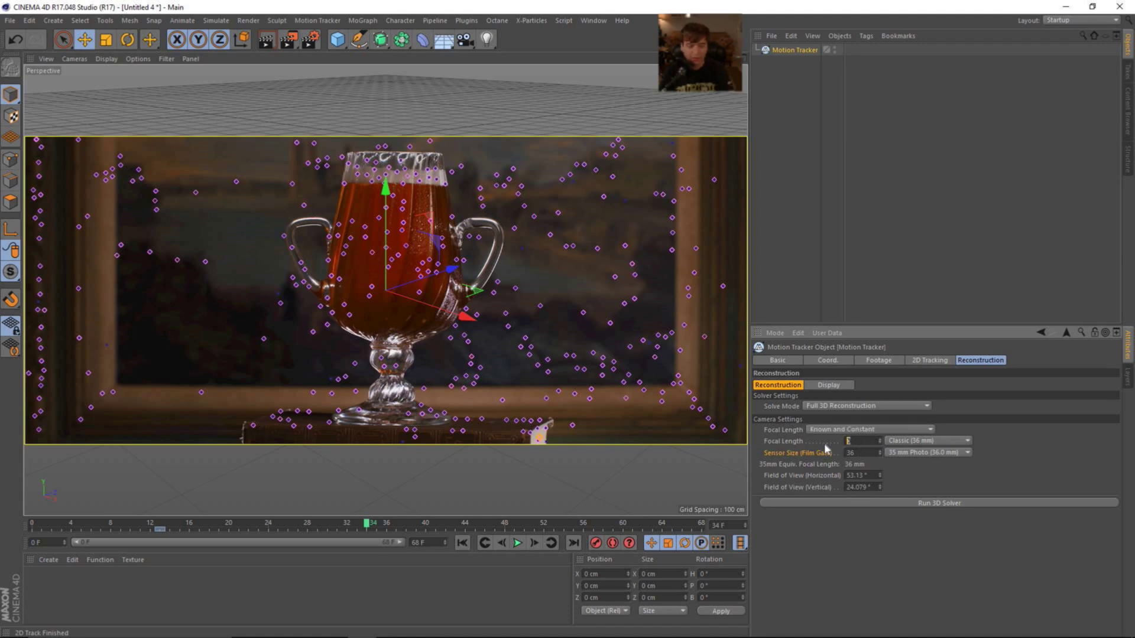
key("Return")
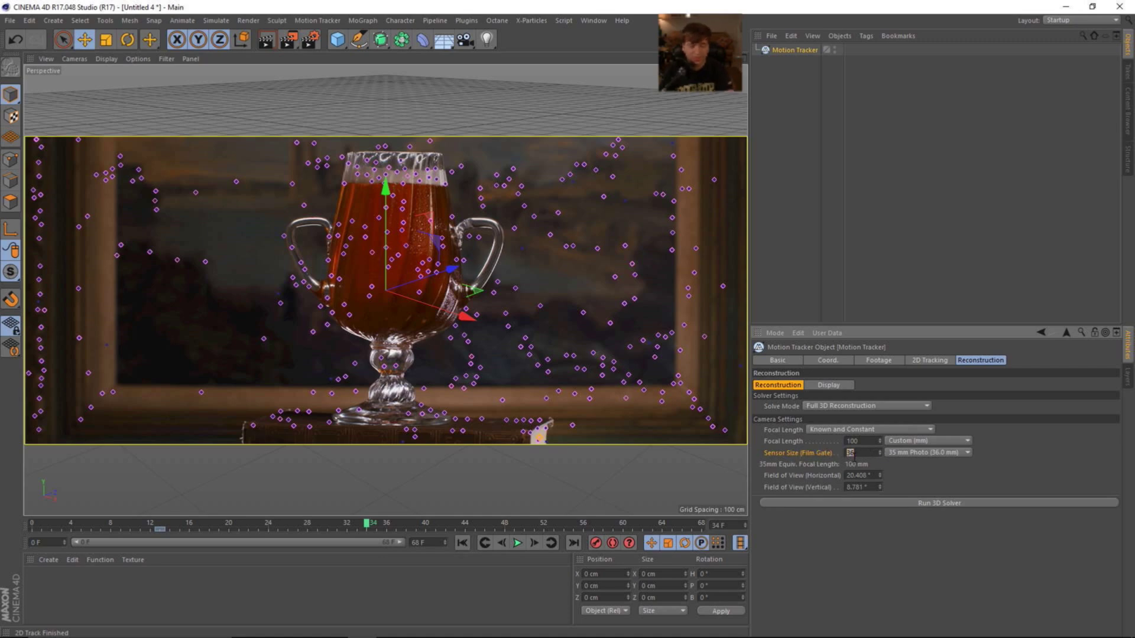
type("22")
key("Return")
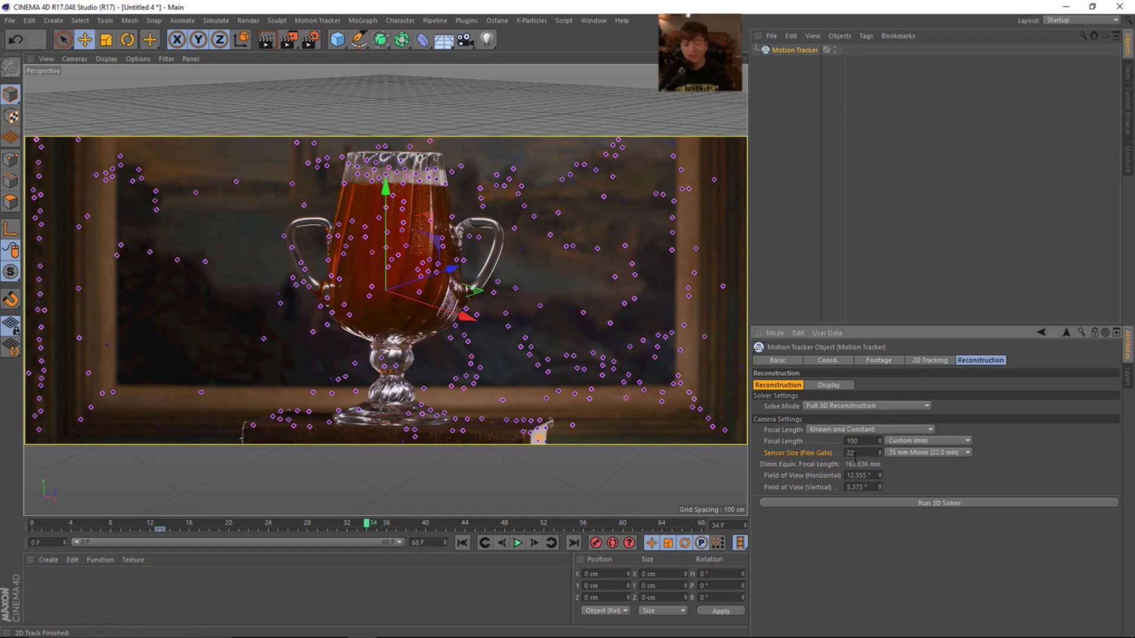
left_click(916, 503)
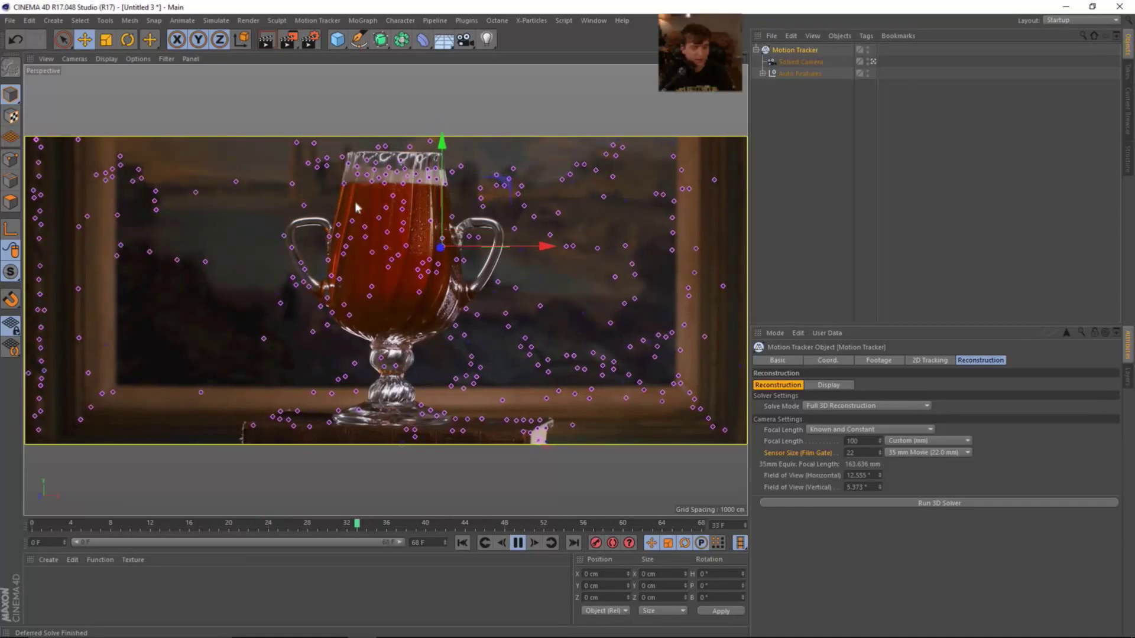
Step: Stop playback, delete all automatic tracks, and switch to Manual Tracking at frame 32
left_click(518, 543)
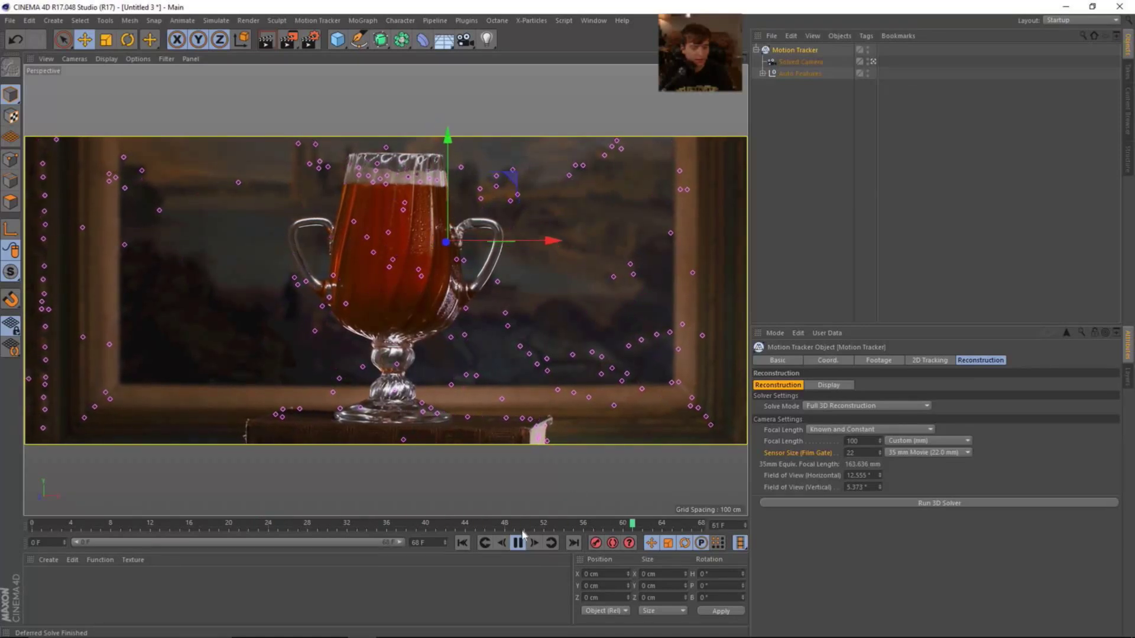
left_click(462, 543)
left_click(929, 359)
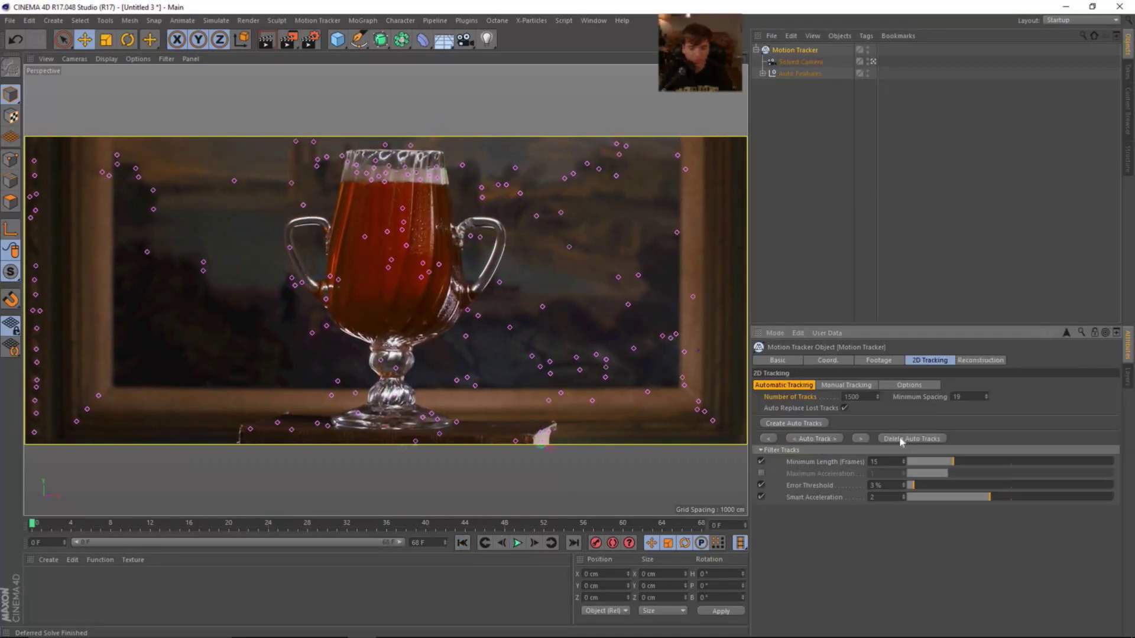
left_click(898, 437)
left_click(836, 385)
left_click(352, 526)
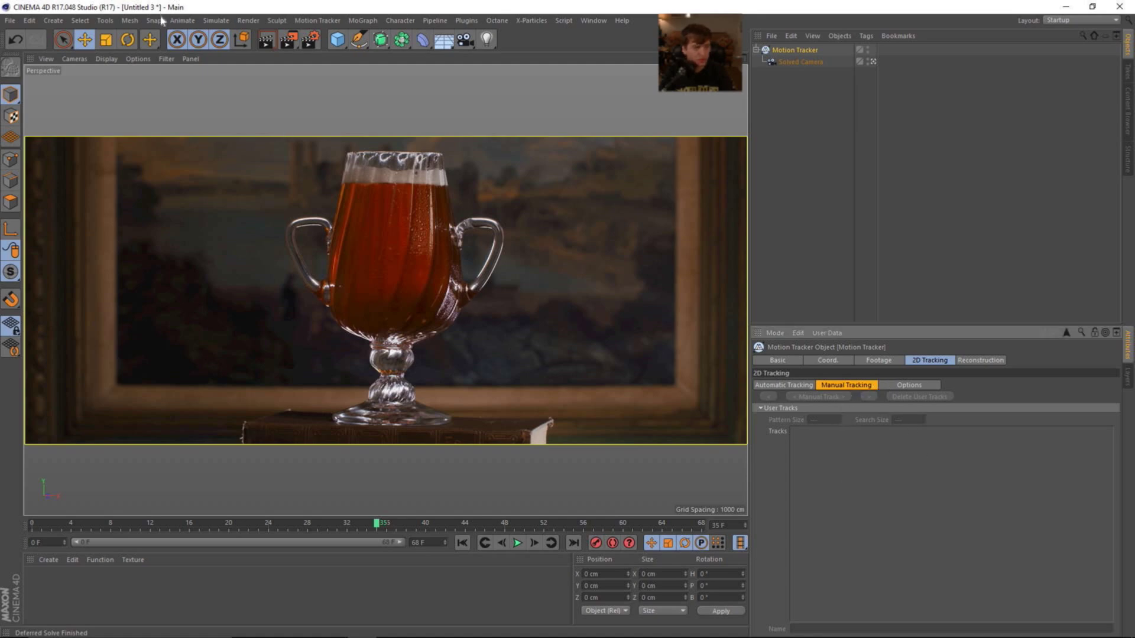
Step: Place a user track on the book's white page corner and manually track it forward
left_click(317, 20)
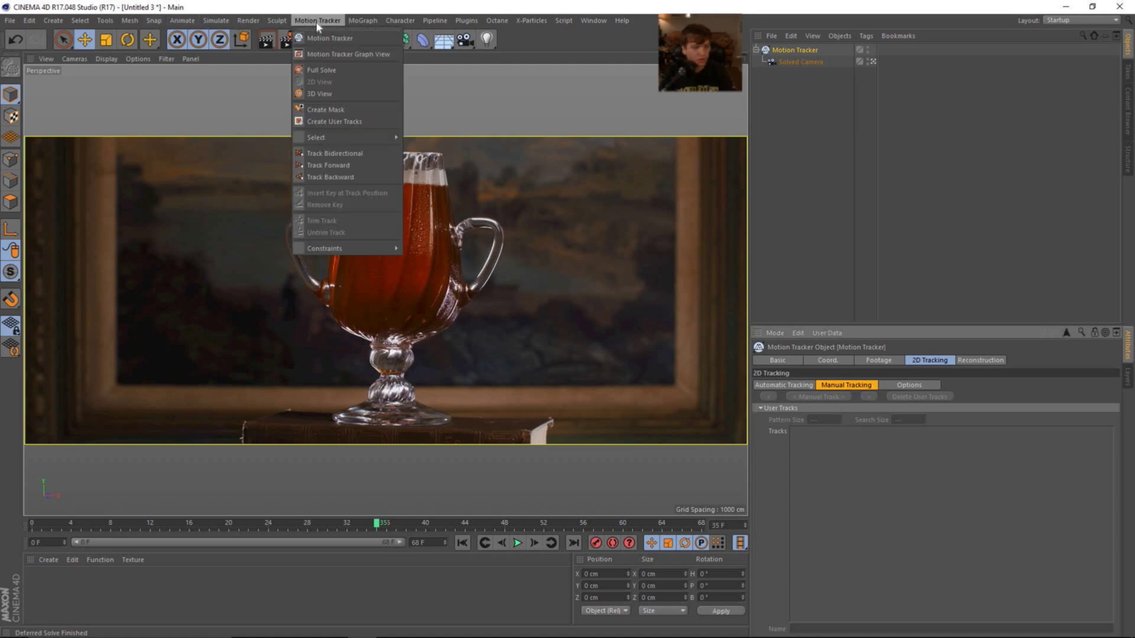
left_click(357, 122)
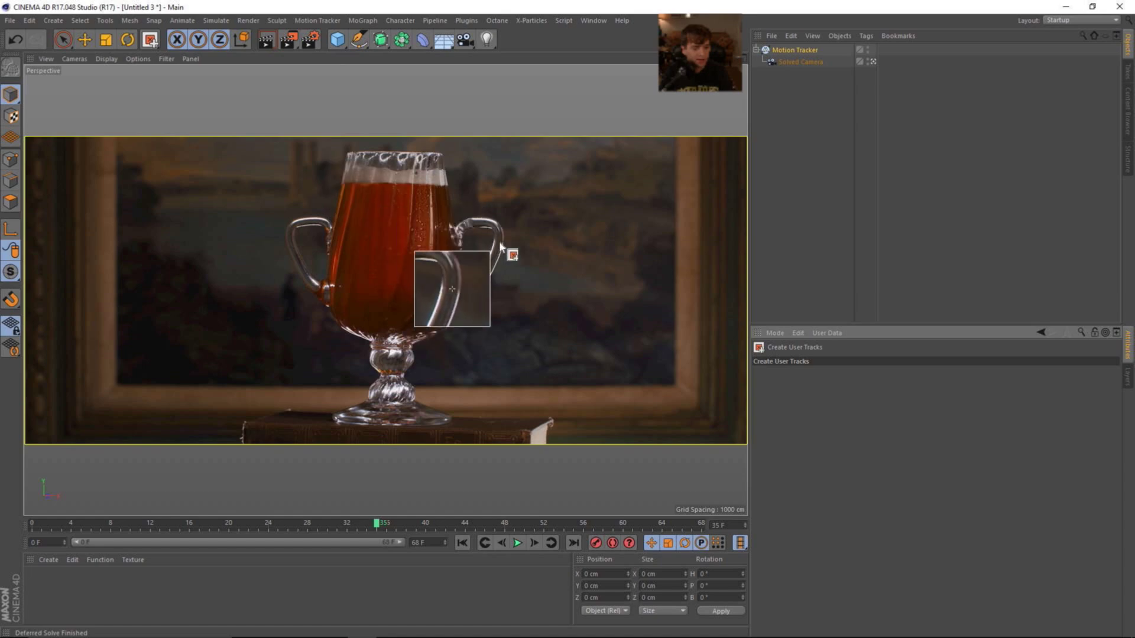
left_click(552, 421)
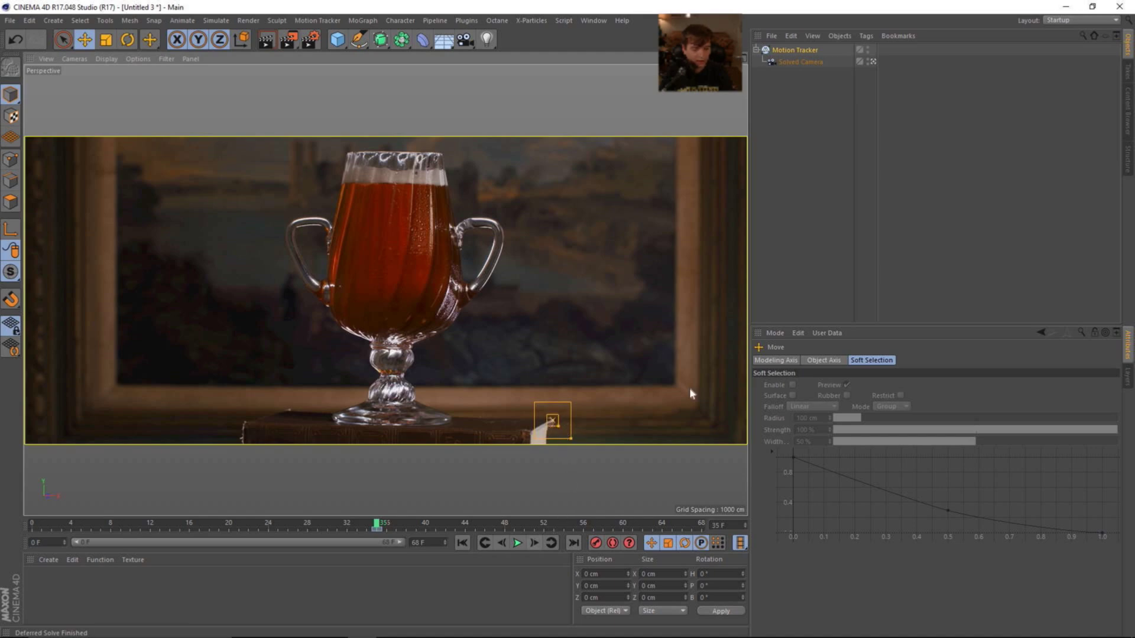
left_click(801, 51)
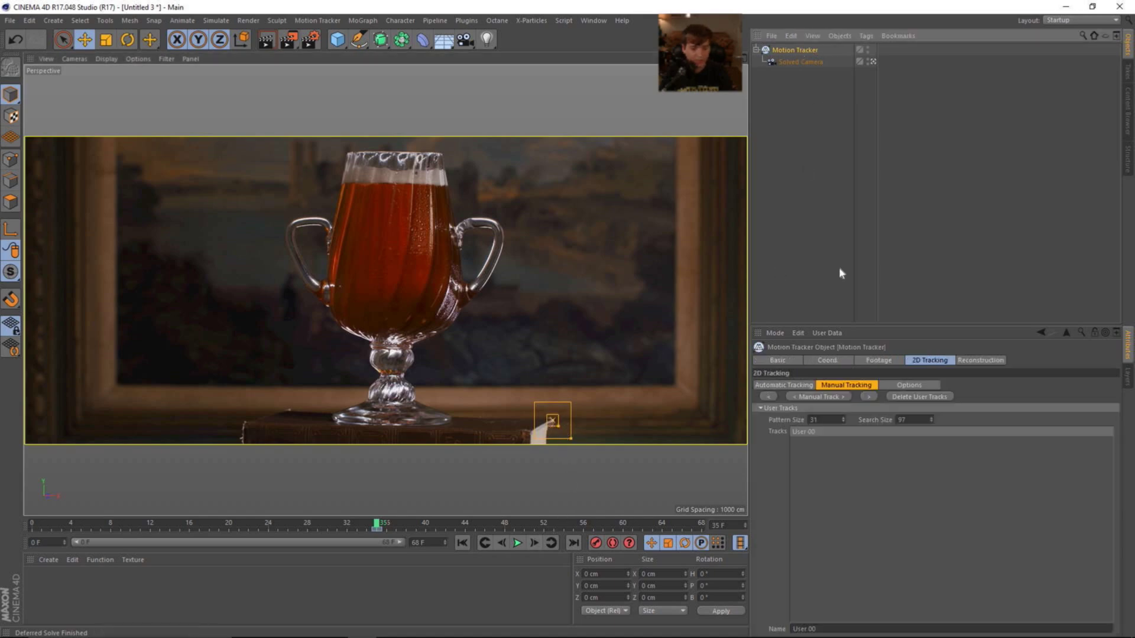
left_click(814, 396)
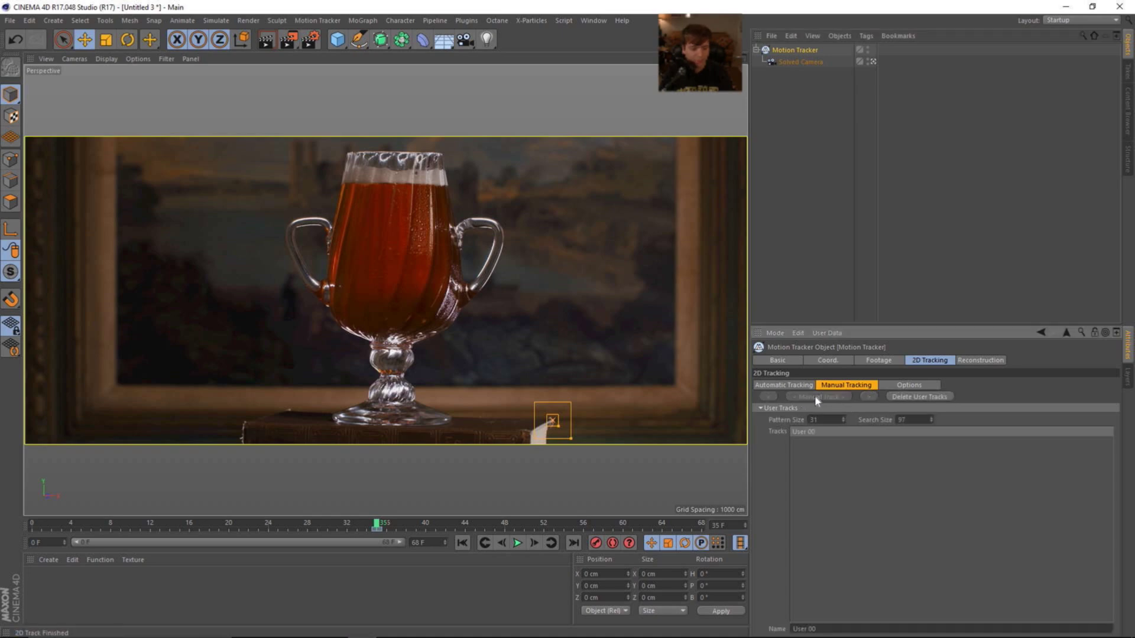
Step: Zoom in to check the track across frames and review its curve in the Graph View
scroll(602, 425, "up", 6)
scroll(661, 434, "up", 3)
left_click_drag(485, 426, 526, 394)
scroll(520, 409, "up", 3)
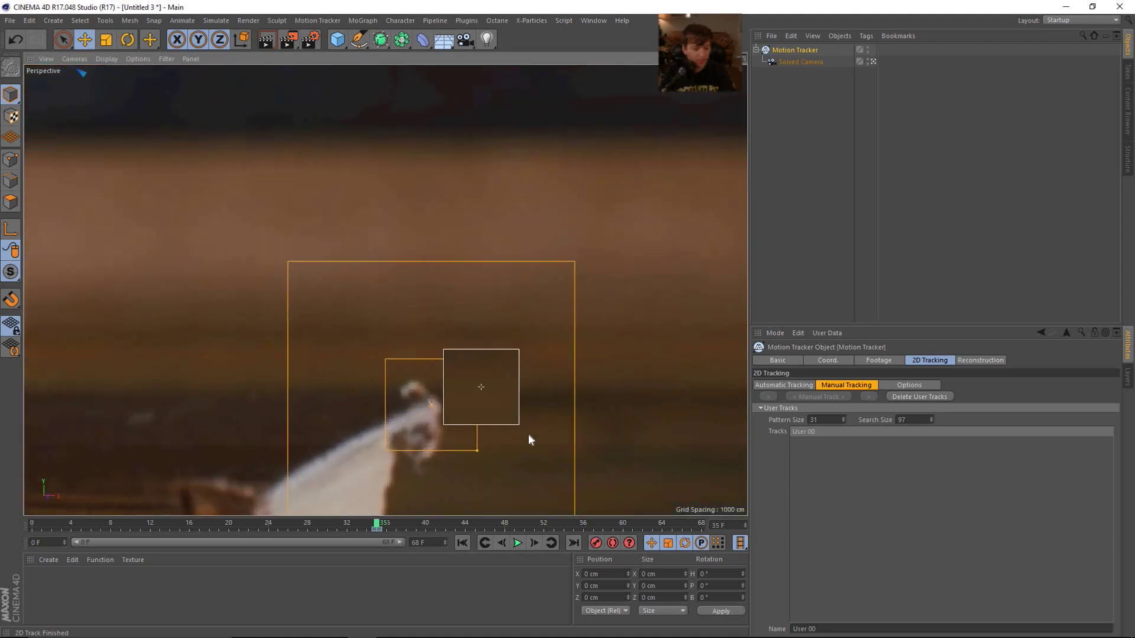
middle_click_drag(526, 441, 545, 399, "alt")
scroll(532, 384, "up", 2)
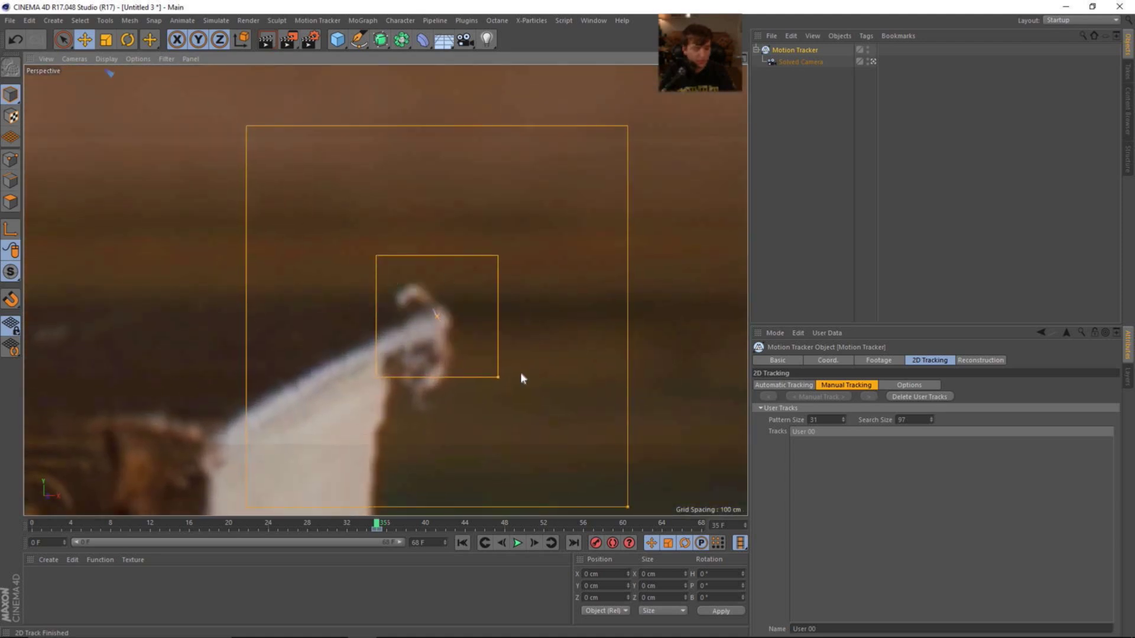
left_click_drag(370, 532, 747, 556)
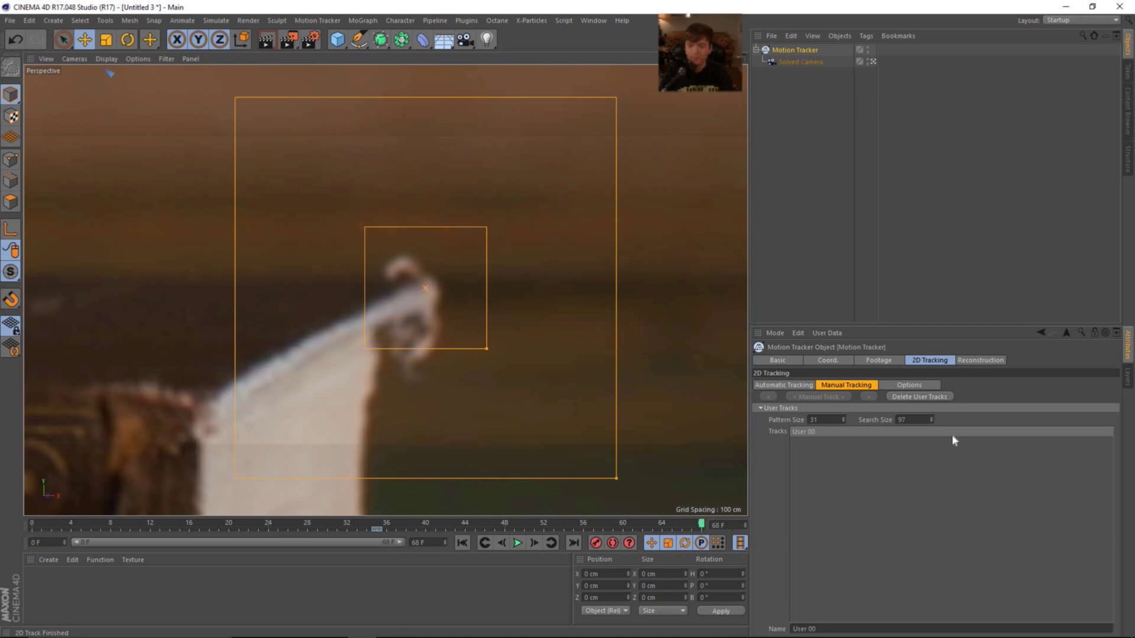
left_click_drag(700, 38, 487, 27)
right_click_drag(281, 298, 440, 277, "alt")
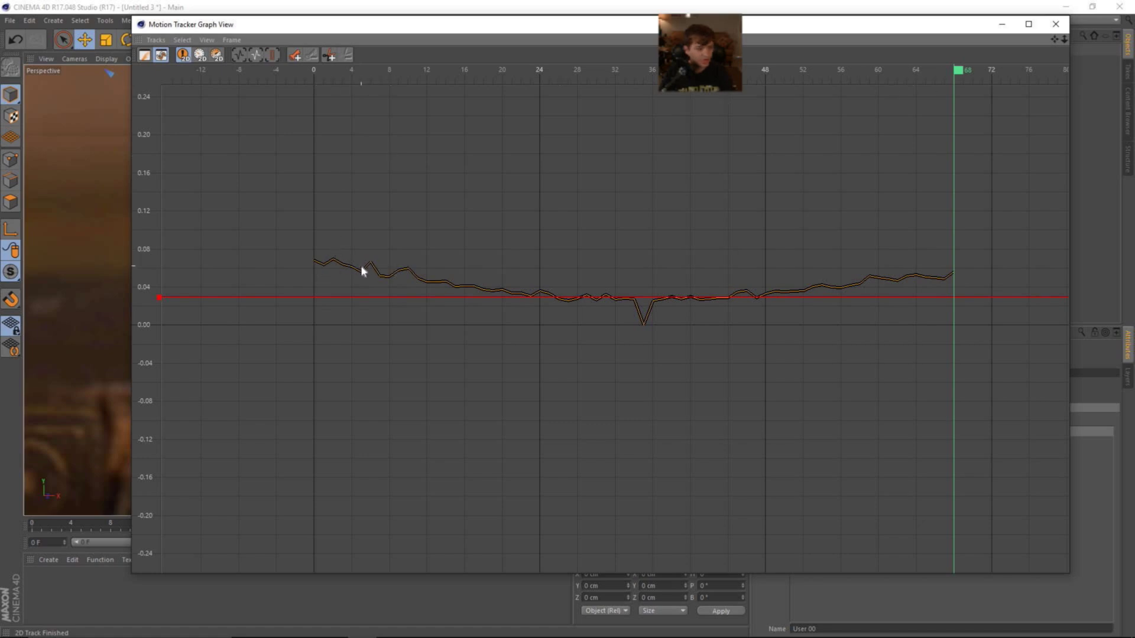
left_click_drag(420, 27, 1134, 35)
Step: At the first frame, place User 01 on the book's top edge left of the goblet base, enlarging its pattern box
key("shift+f")
scroll(519, 357, "down", 5)
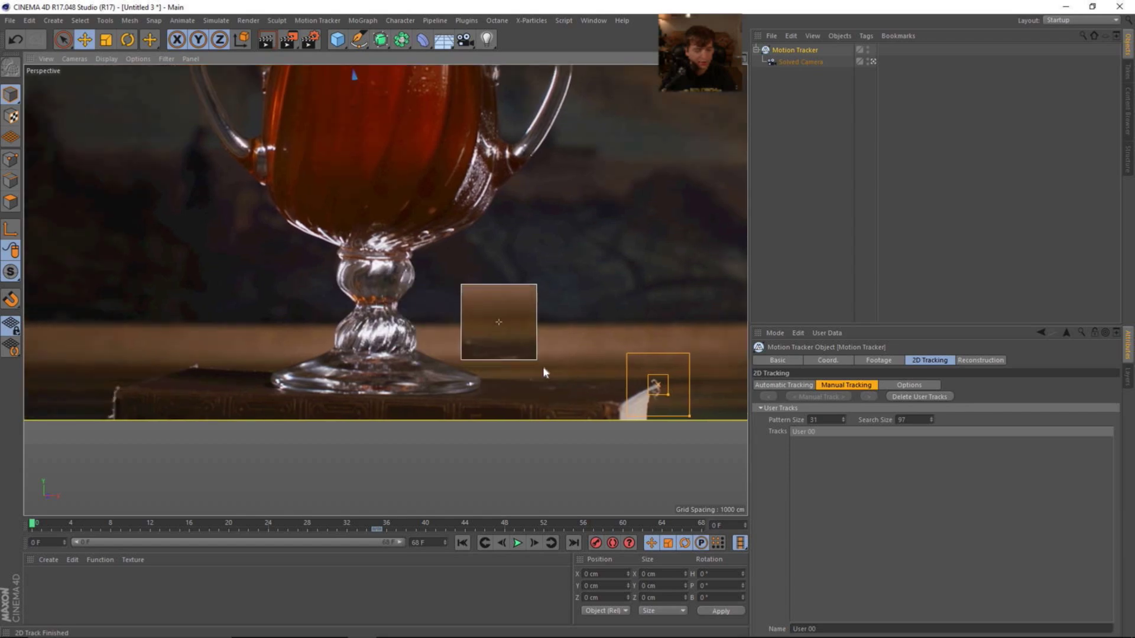
middle_click_drag(518, 357, 642, 378, "alt")
scroll(333, 400, "up", 6)
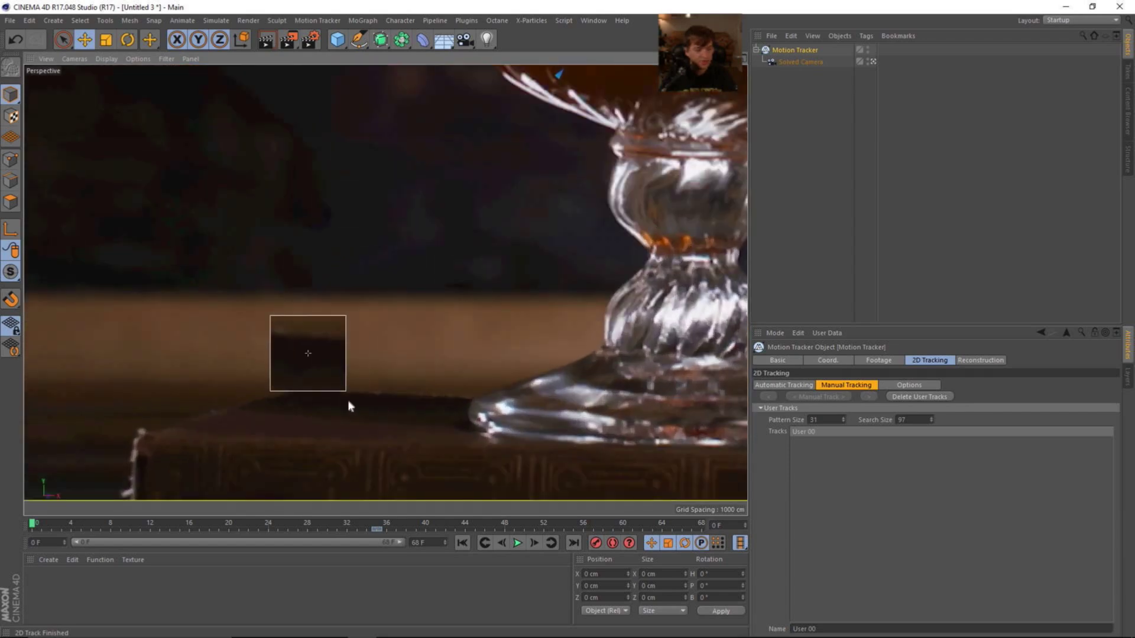
left_click(318, 20)
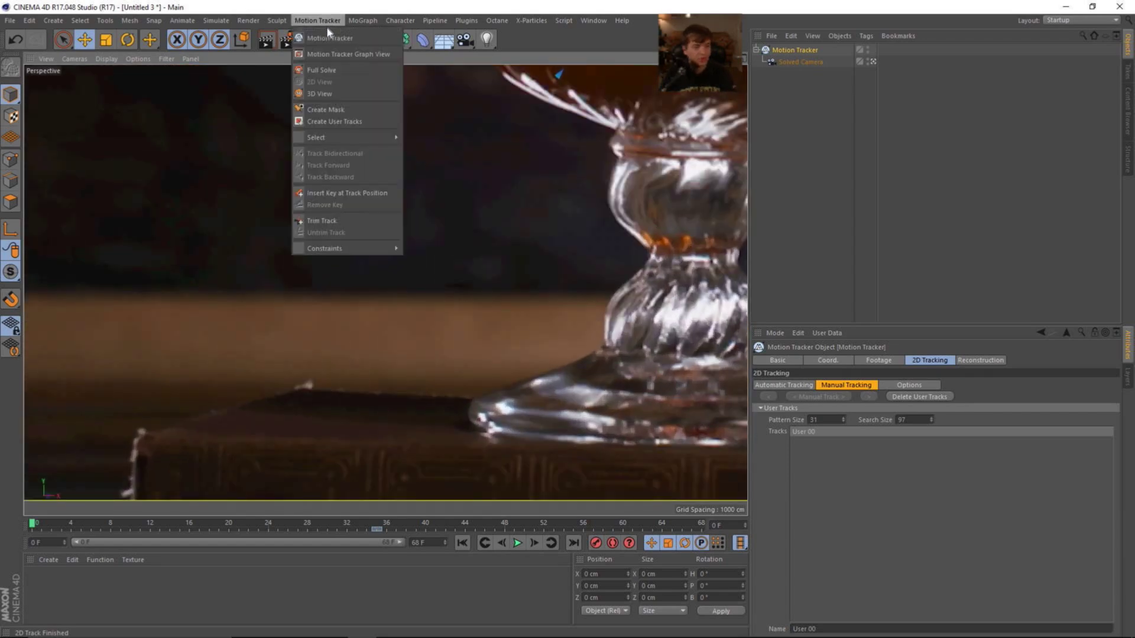
left_click(344, 121)
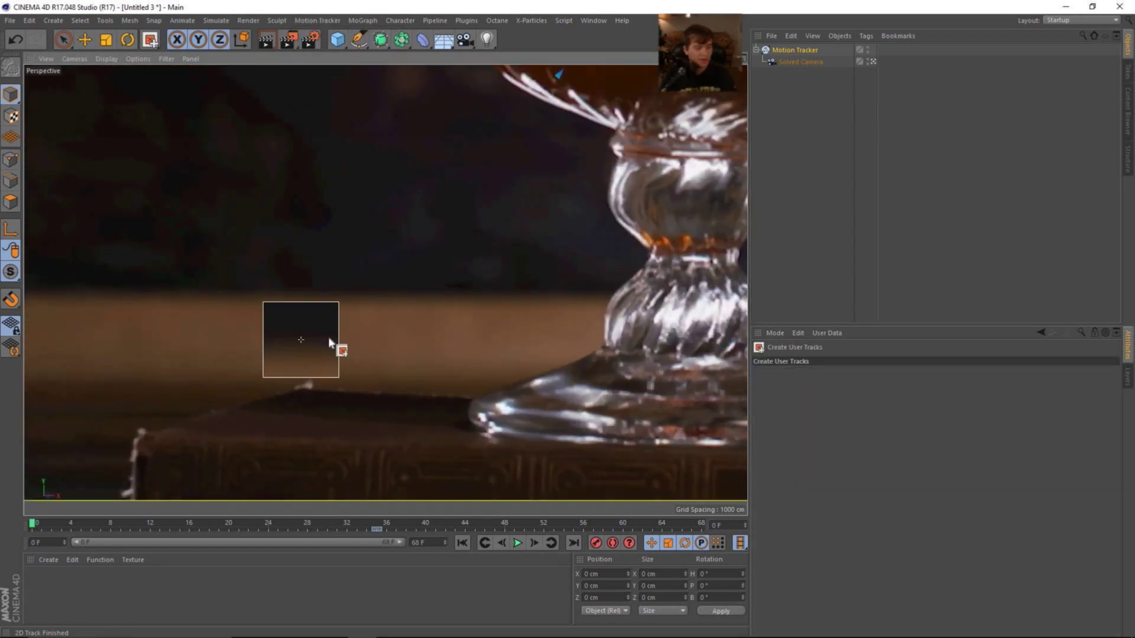
left_click(308, 384)
key("e")
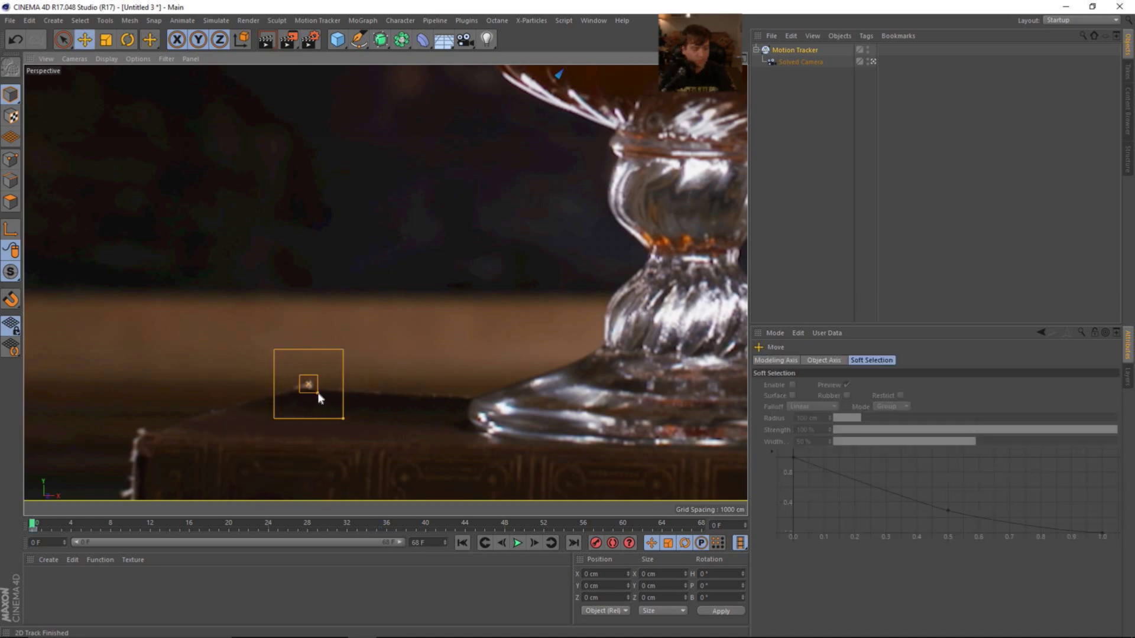
left_click_drag(318, 393, 348, 427)
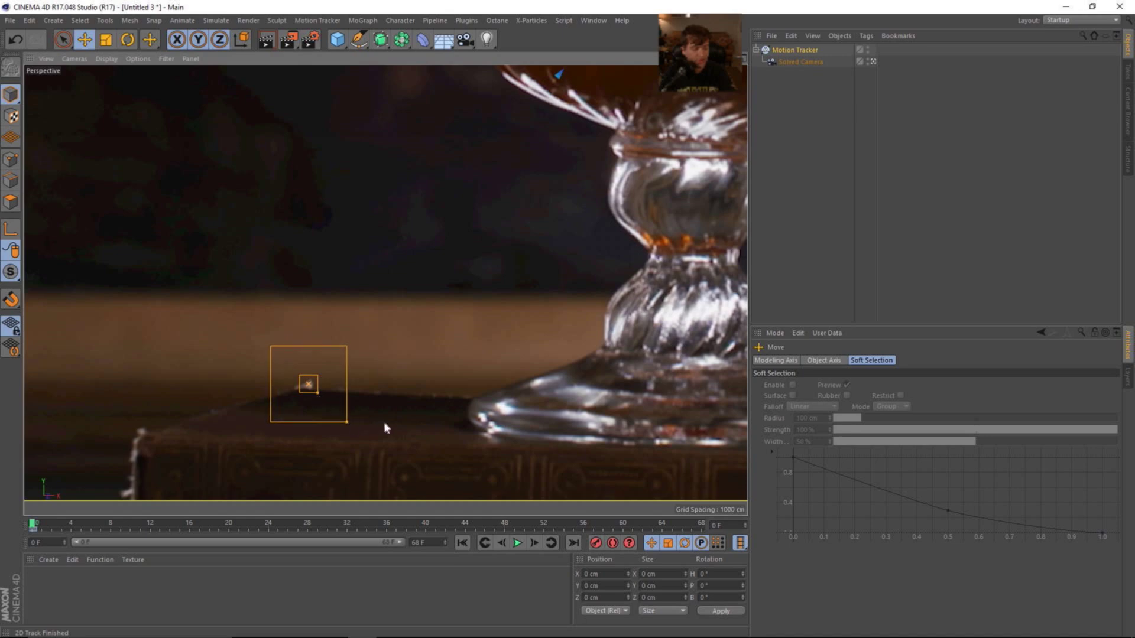
Step: Manually track User 01 through the footage and scrub forward to check it
left_click(806, 47)
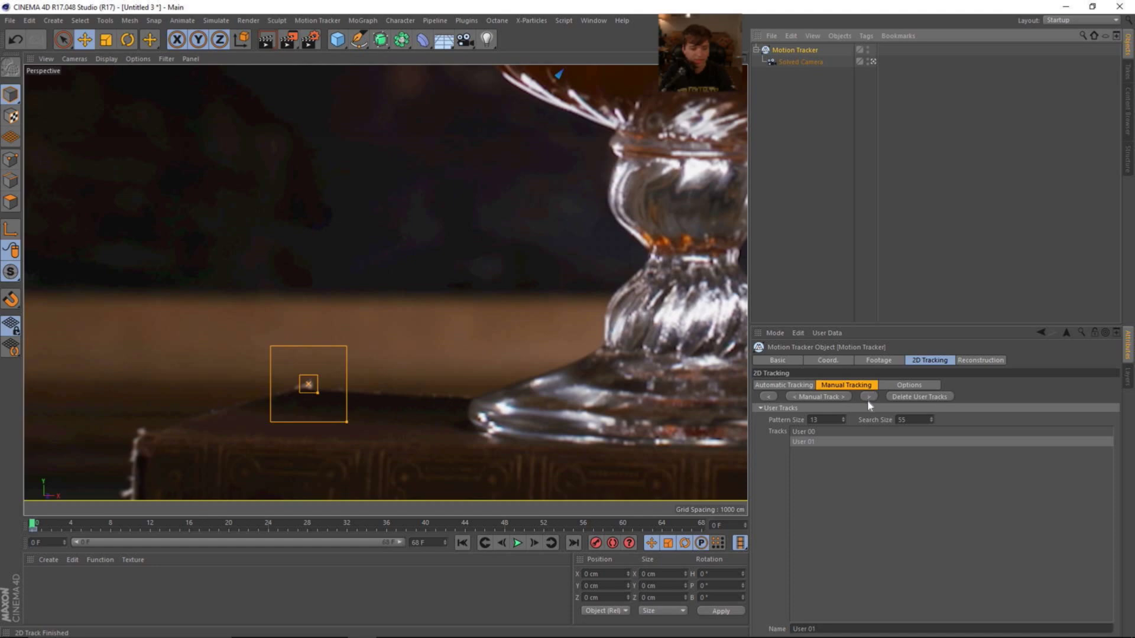
left_click(842, 397)
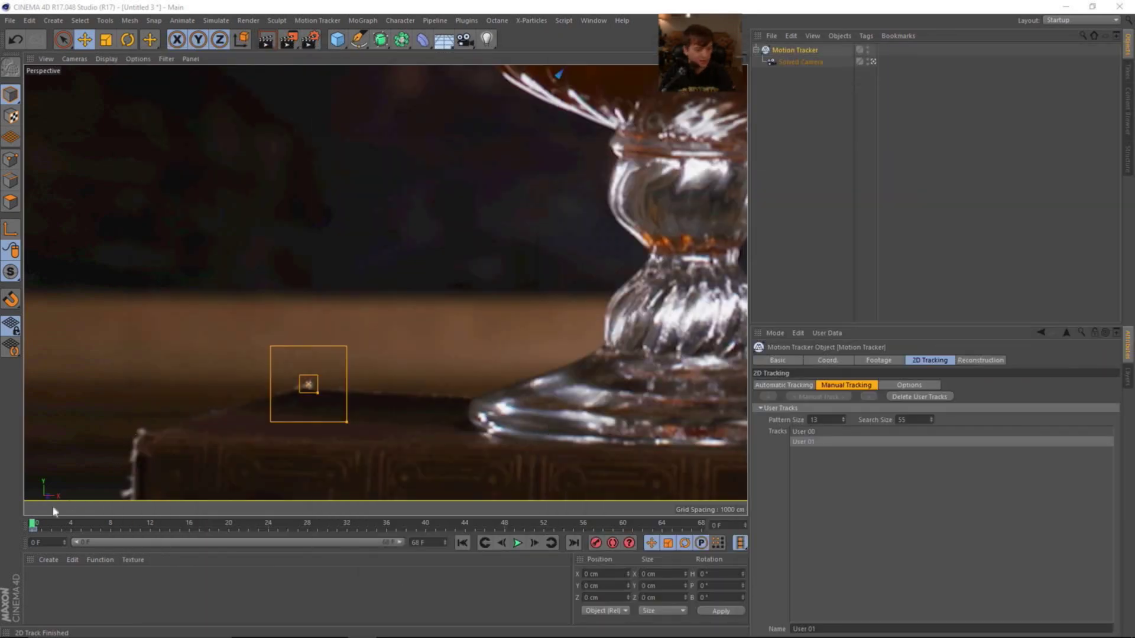
scroll(271, 413, "up", 5)
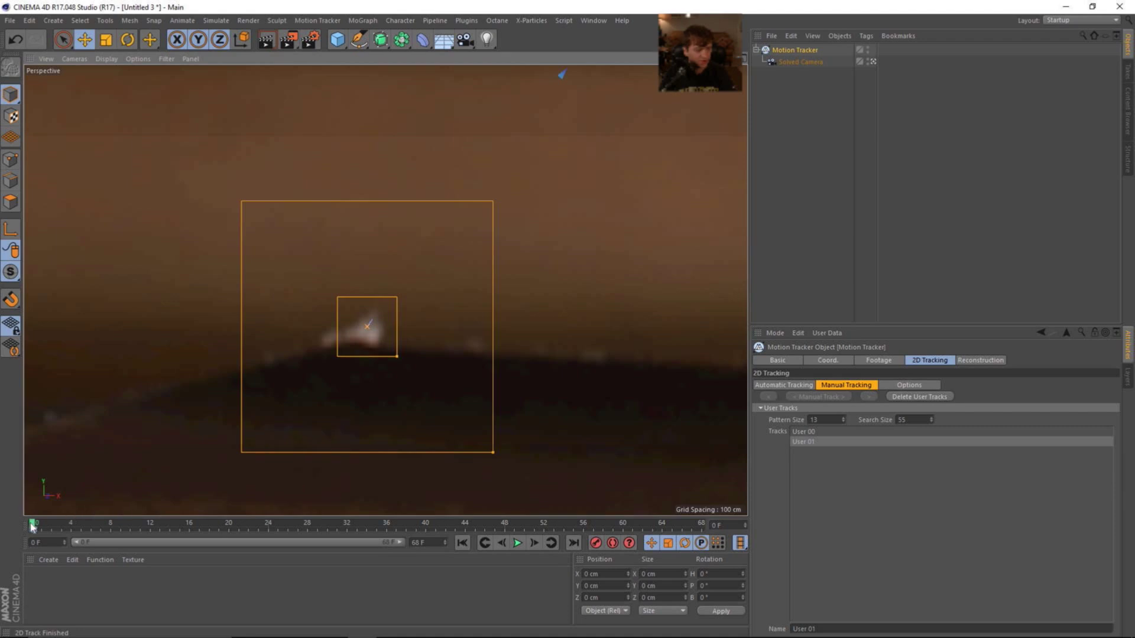
mouse_move(32, 526)
left_mouse_down()
mouse_move(357, 526)
mouse_move(33, 526)
left_mouse_up()
left_click_drag(27, 575, 706, 532)
scroll(414, 283, "down", 5)
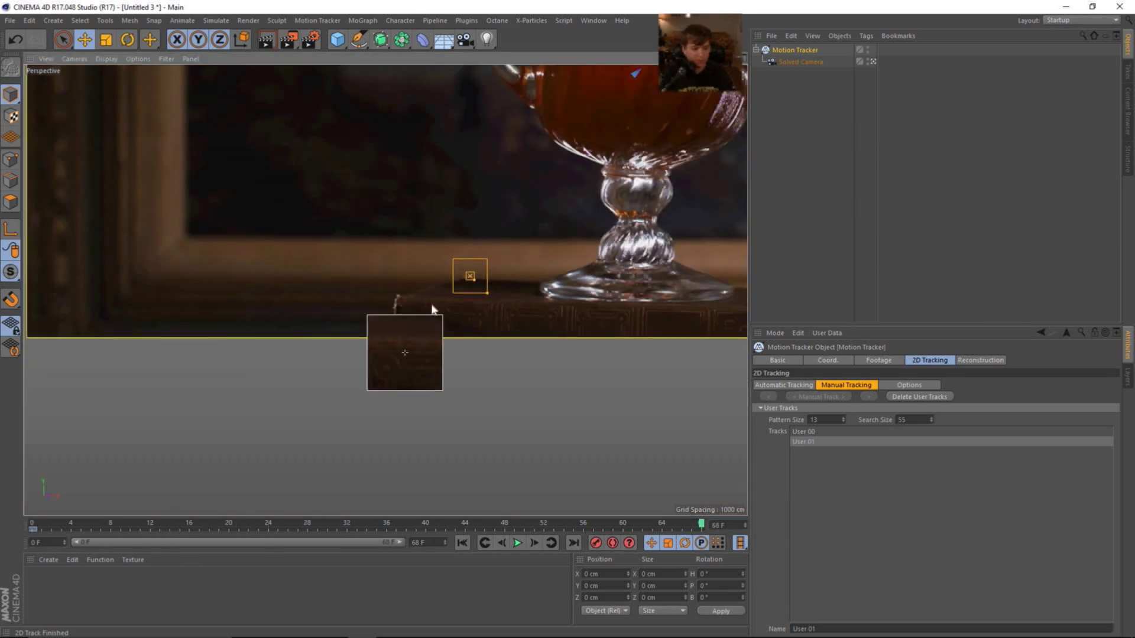
Step: Place User 02 on the book's left corner with enlarged pattern and search areas
scroll(473, 310, "up", 6)
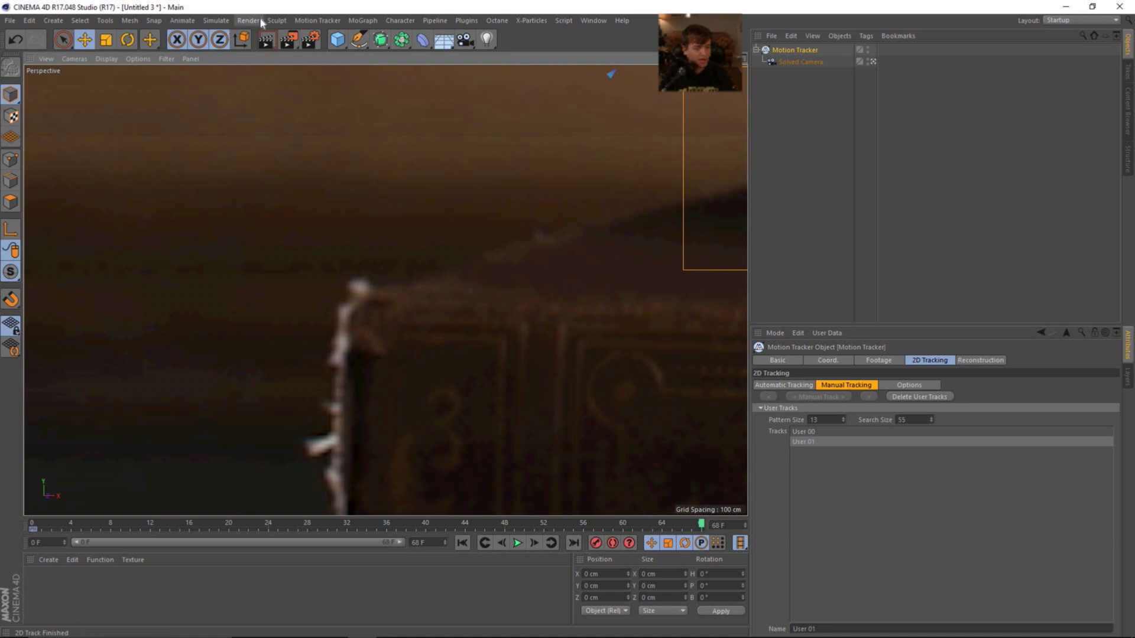
left_click(318, 20)
left_click(335, 121)
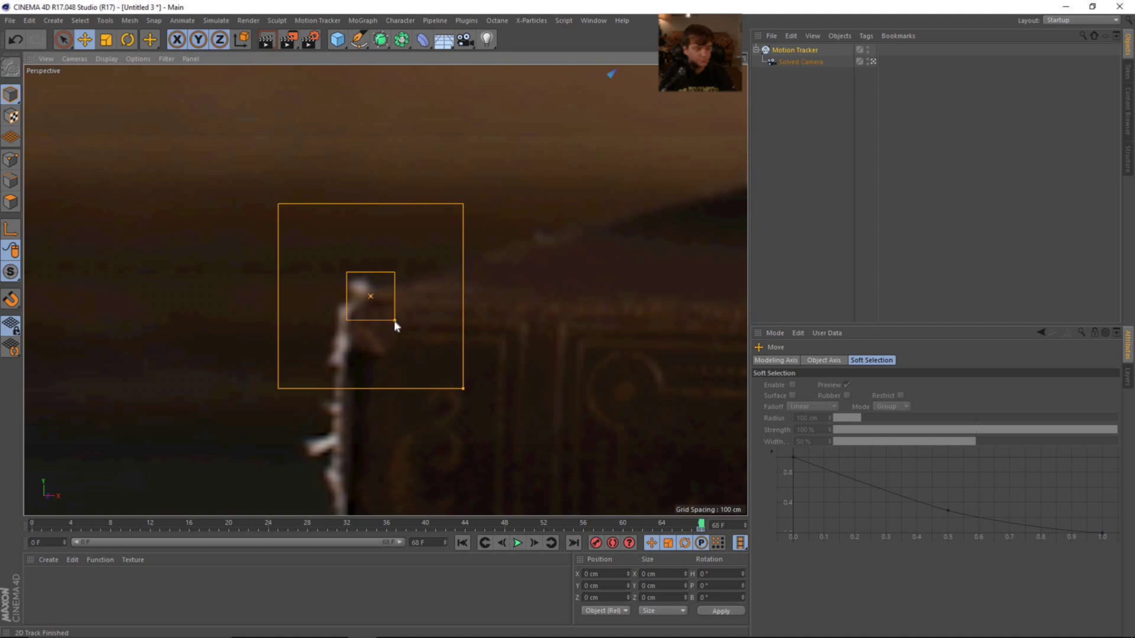
left_click_drag(395, 322, 399, 325)
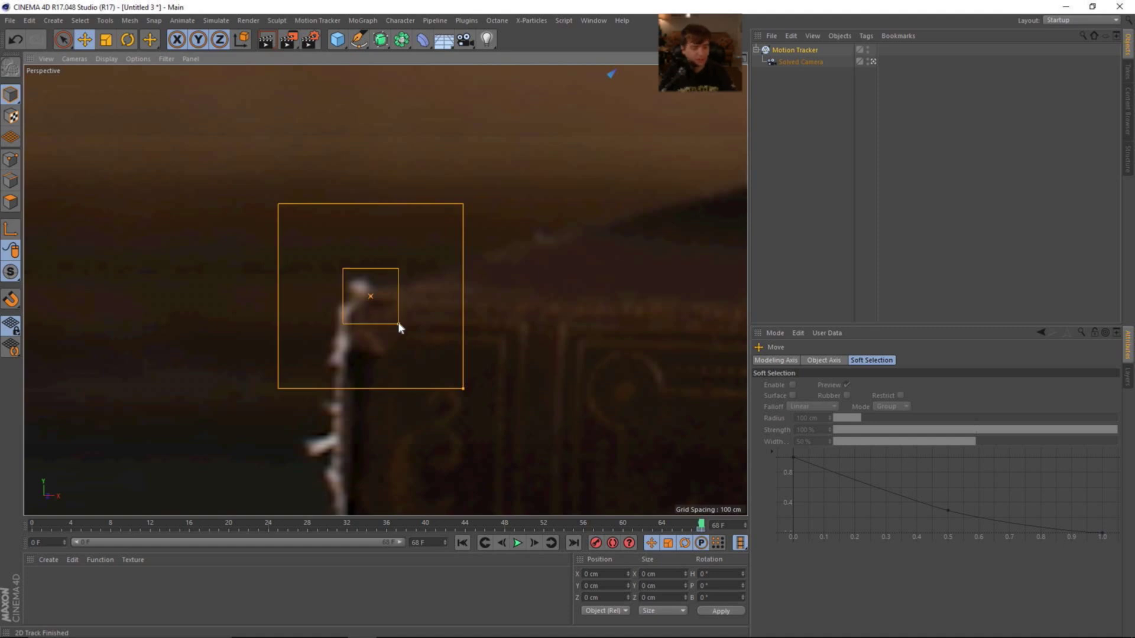
left_click_drag(462, 390, 521, 432)
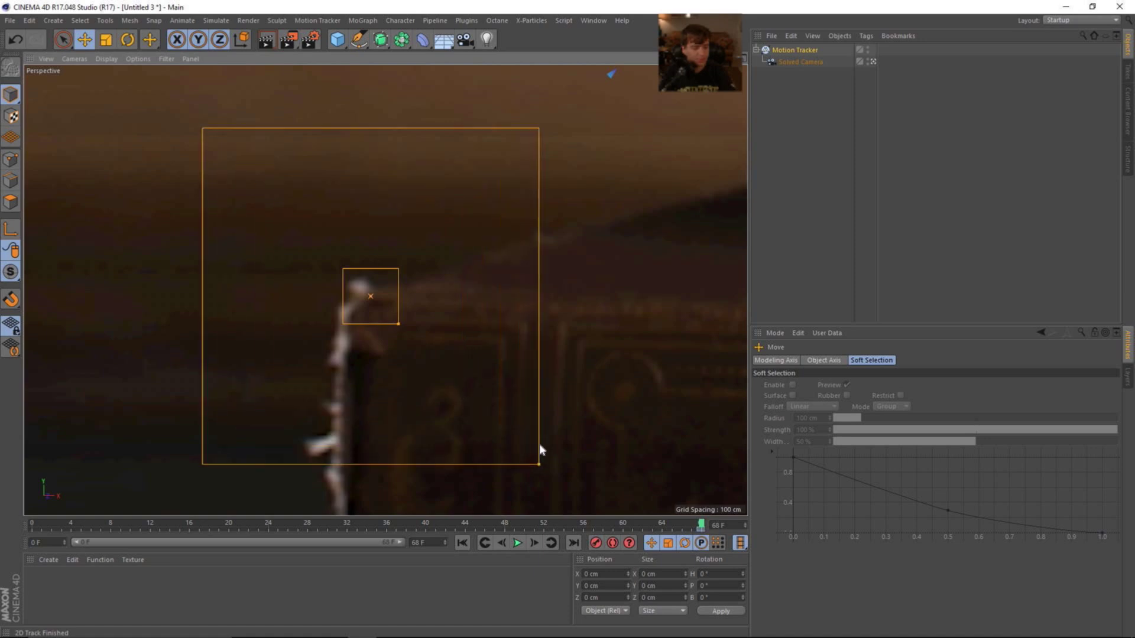
left_click_drag(540, 451, 549, 458)
Step: Manually track User 02 through the footage and scrub back to review it
left_click(794, 50)
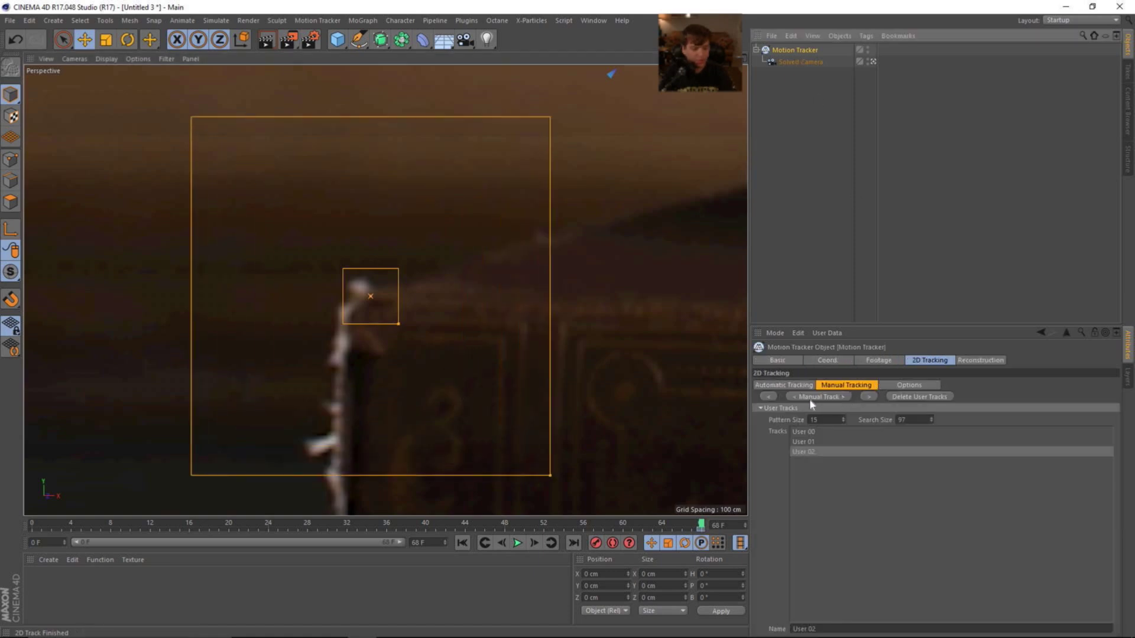
left_click(771, 397)
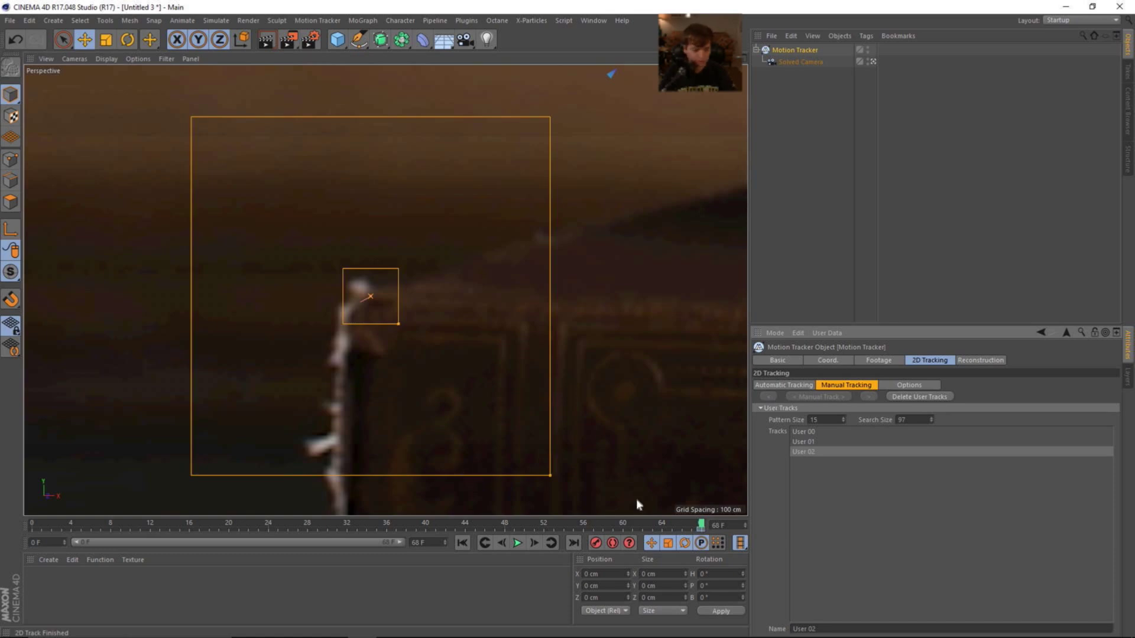
left_click_drag(702, 524, 31, 520)
Step: Create User 03 with a larger search area, manually track it, and scrub forward to about frame 36
scroll(618, 409, "up", 5)
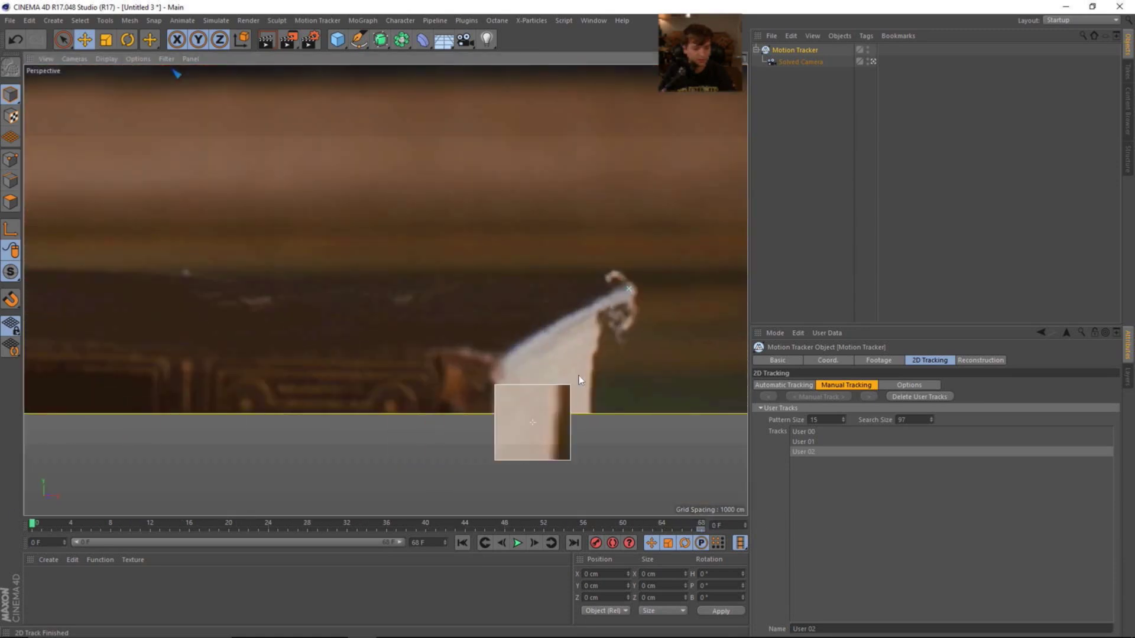
scroll(491, 360, "up", 2)
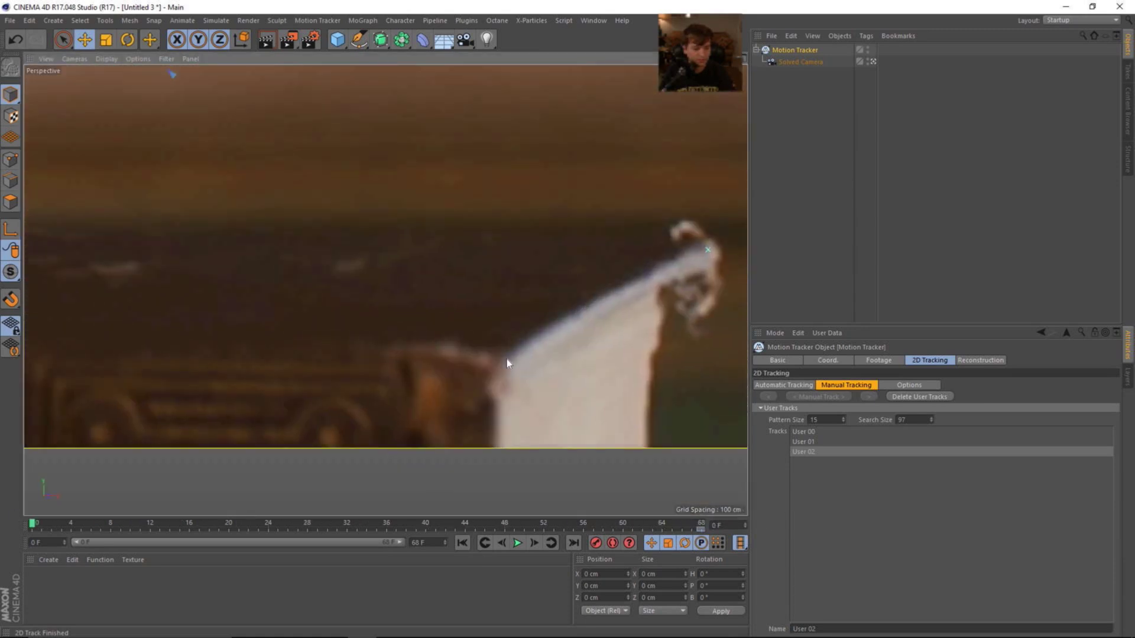
left_click(319, 21)
left_click(334, 121)
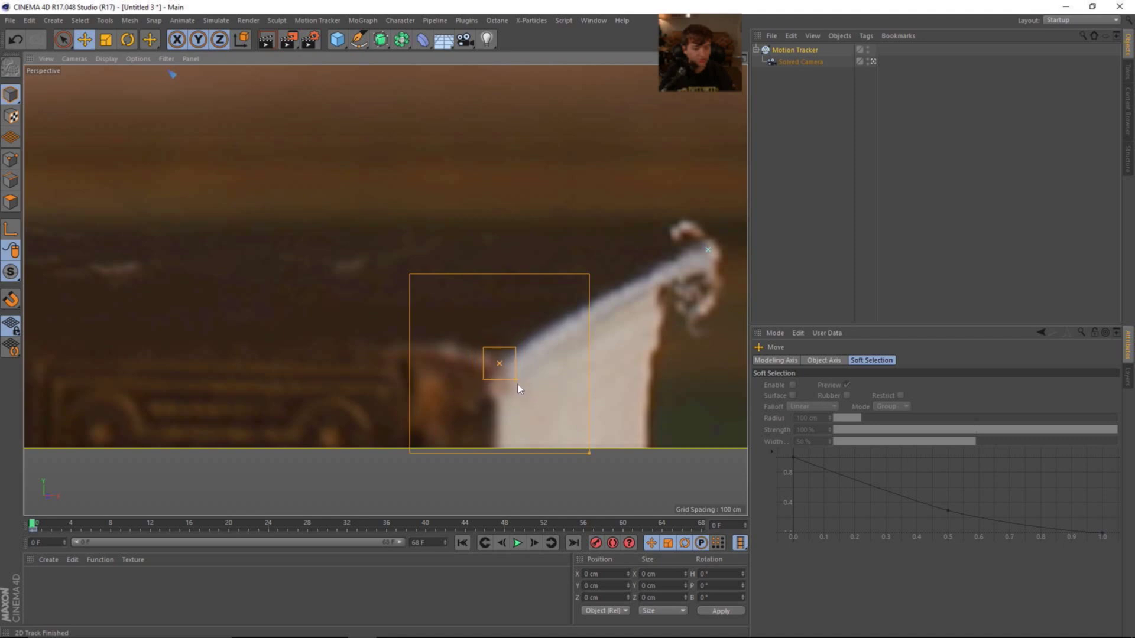
left_click_drag(590, 454, 624, 488)
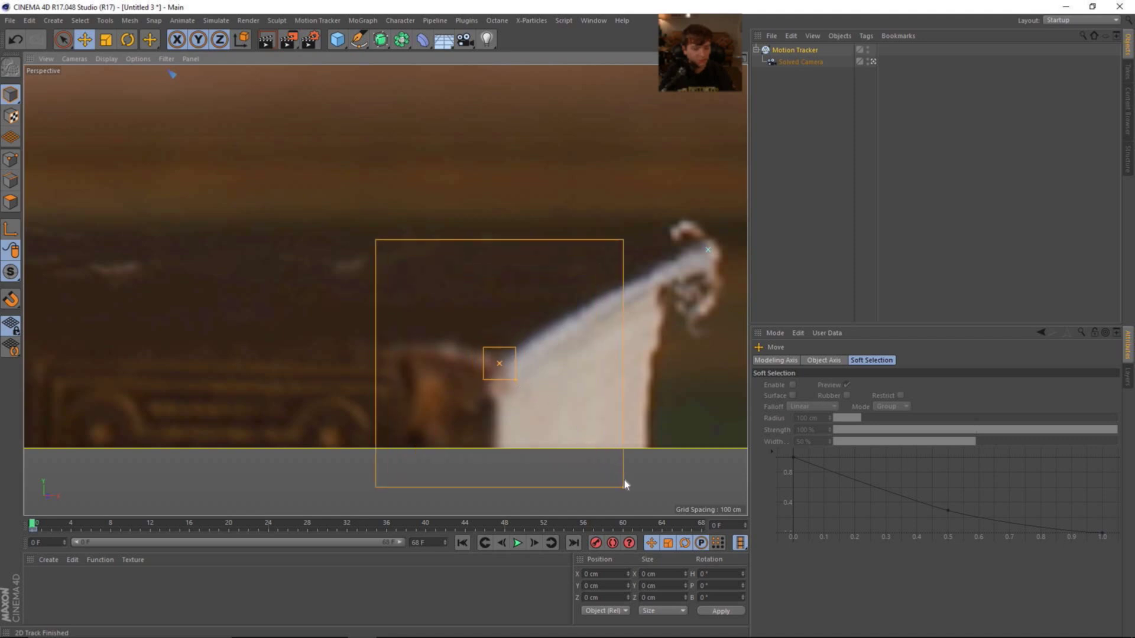
left_click(793, 50)
left_click(867, 397)
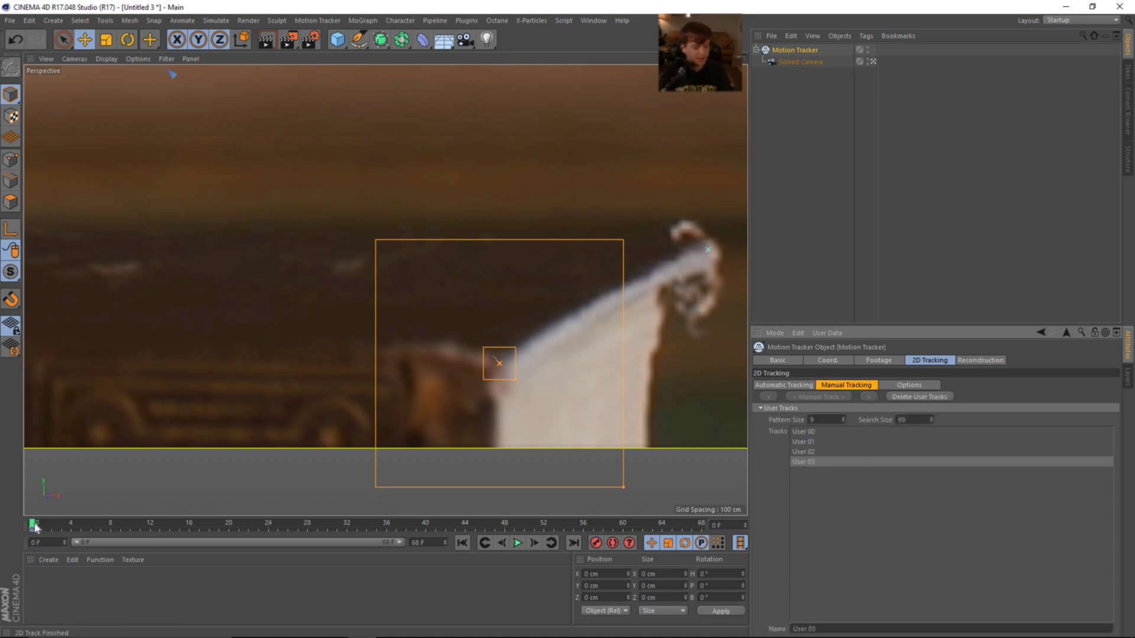
left_click_drag(34, 525, 387, 523)
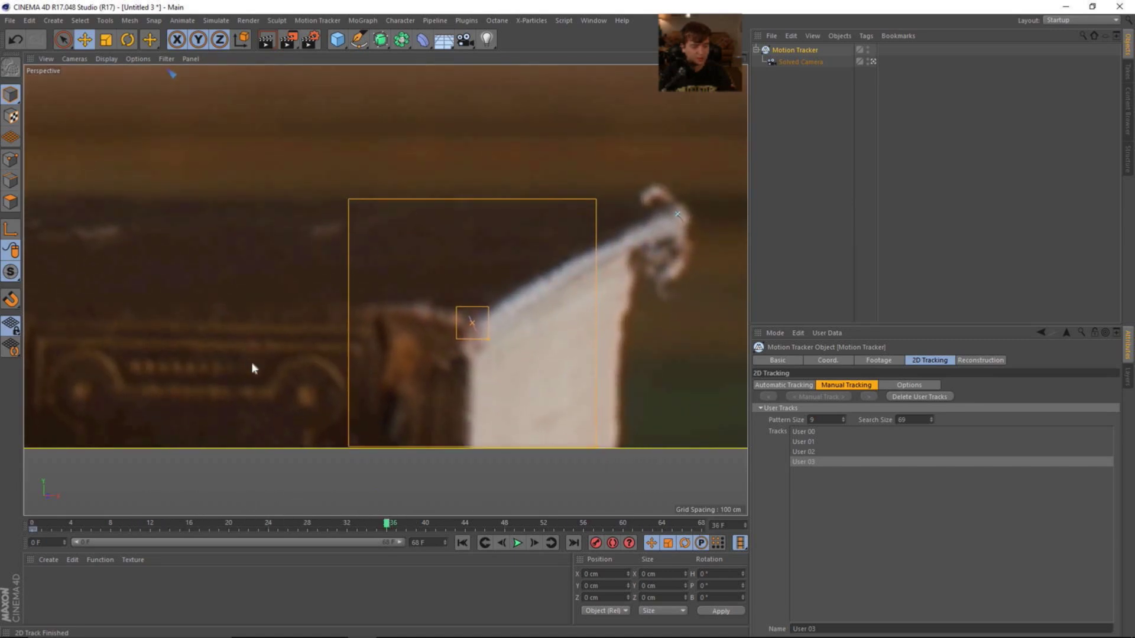
Step: Create User 04 on the book engraving, then scrub through the footage to review its track
scroll(253, 368, "up", 4)
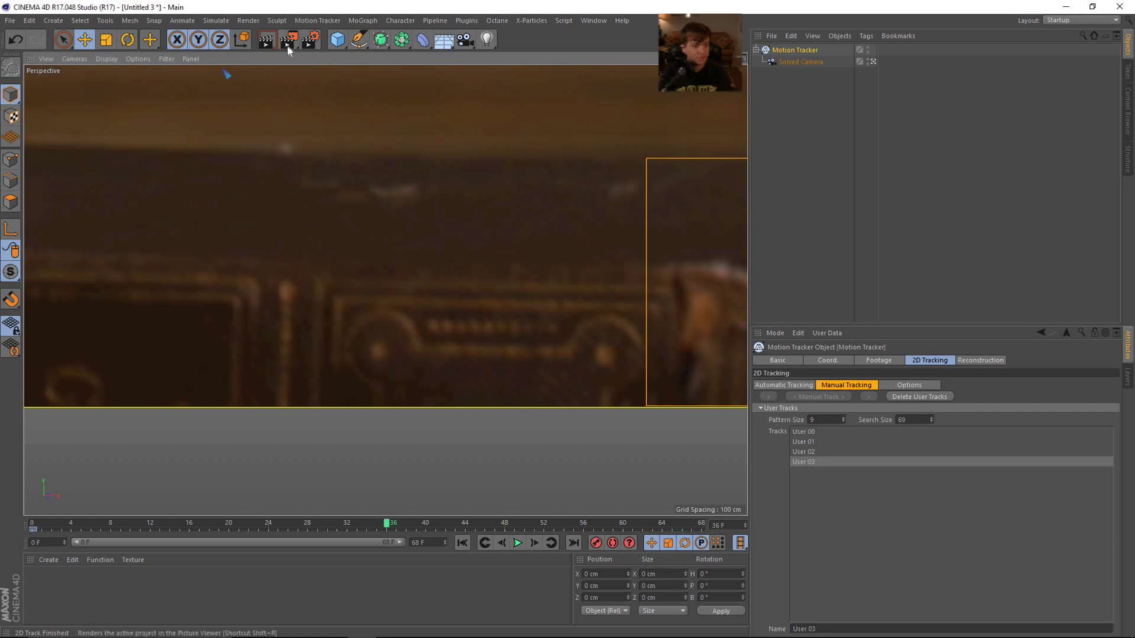
left_click(361, 22)
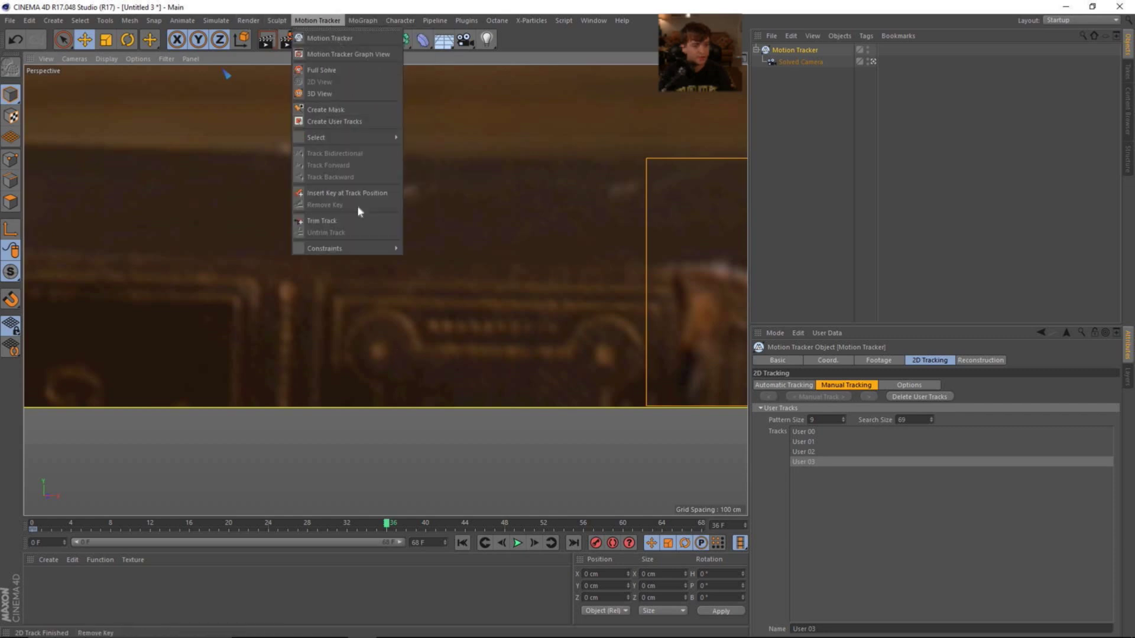
left_click(342, 122)
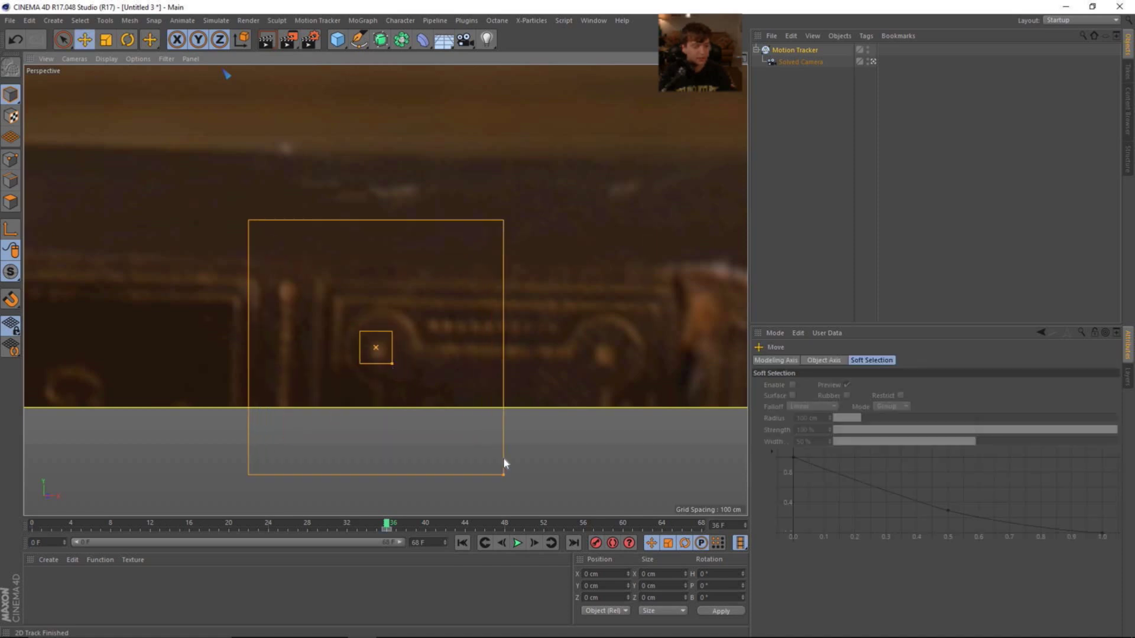
left_click(795, 50)
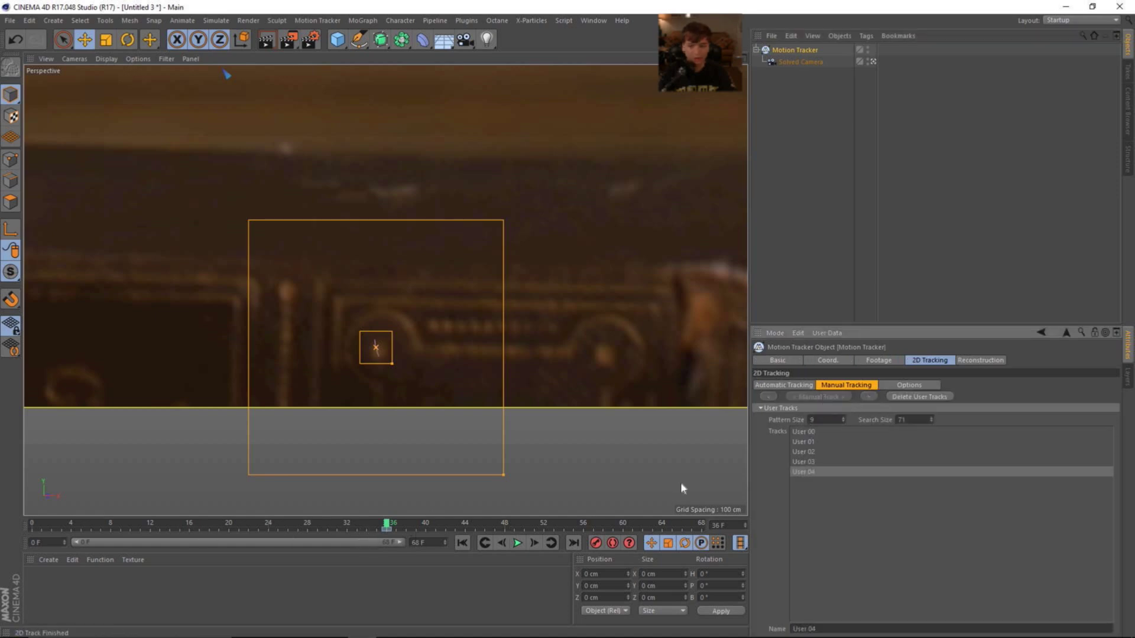
left_click_drag(353, 523, 764, 572)
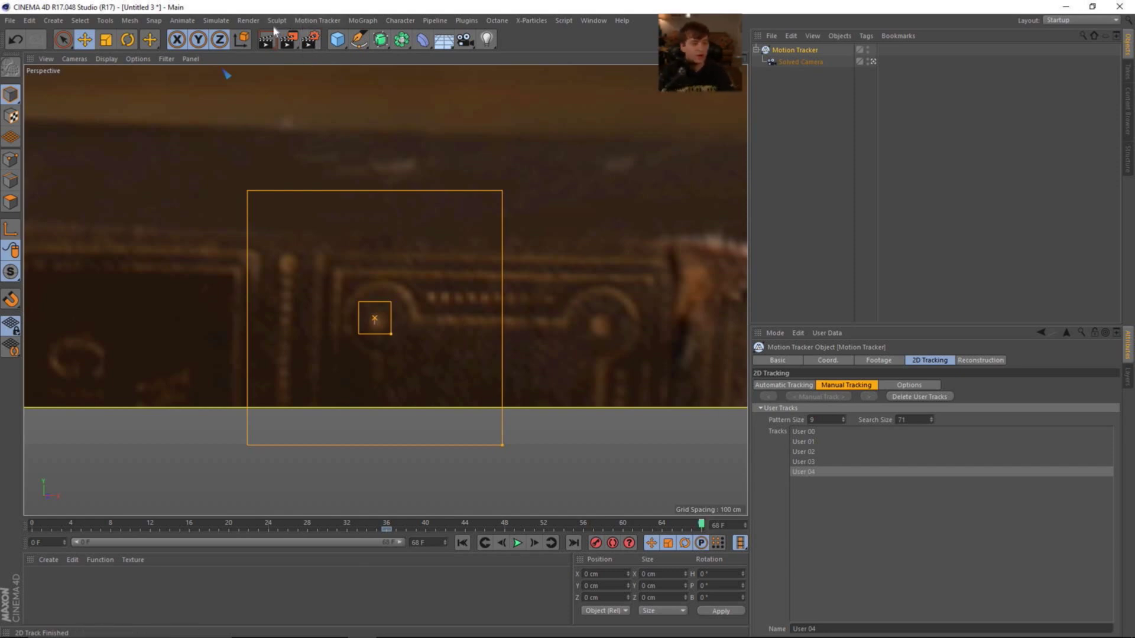
Step: Place User 05 on the engraving with a smaller pattern and larger search area, then review its track
left_click(295, 21)
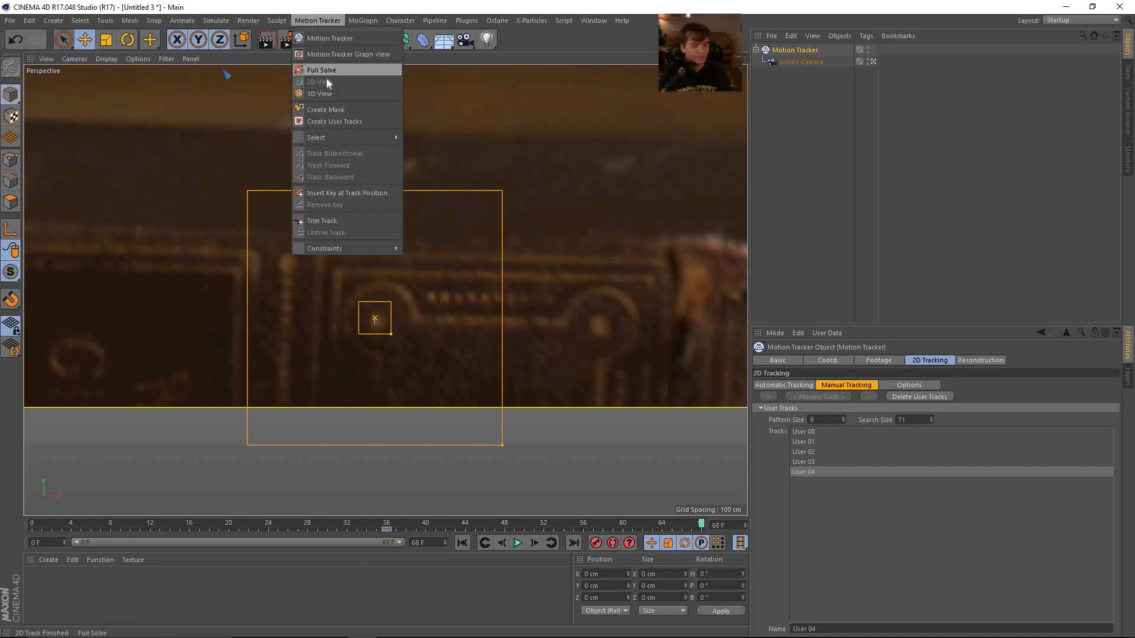
left_click(342, 122)
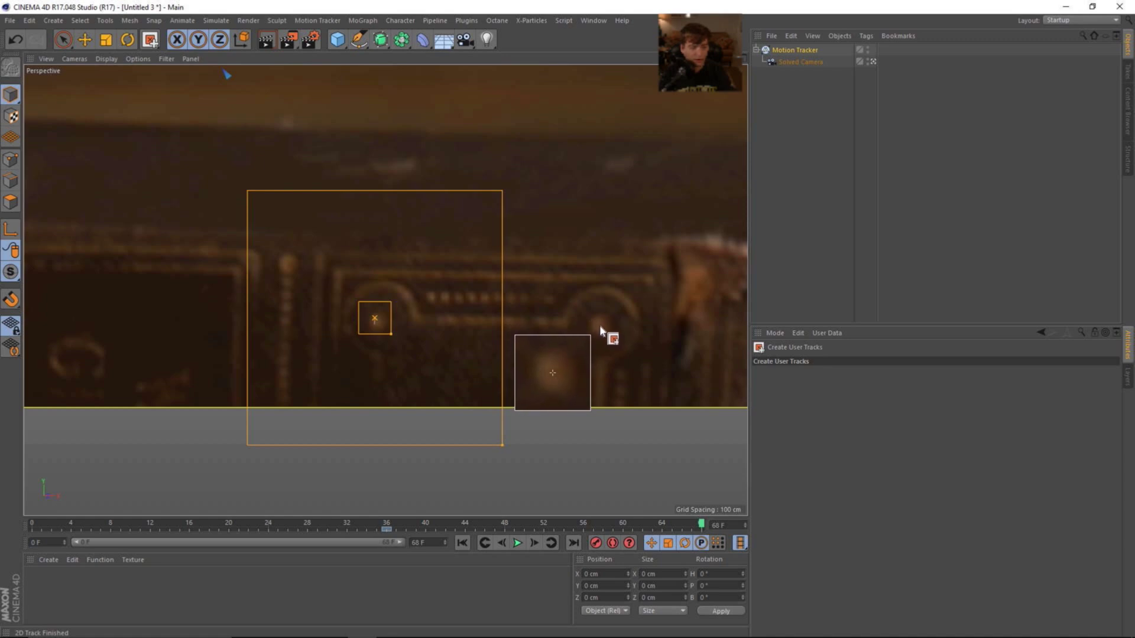
left_click(599, 324)
key("e")
left_click_drag(624, 346, 615, 342)
left_click_drag(689, 412, 726, 438)
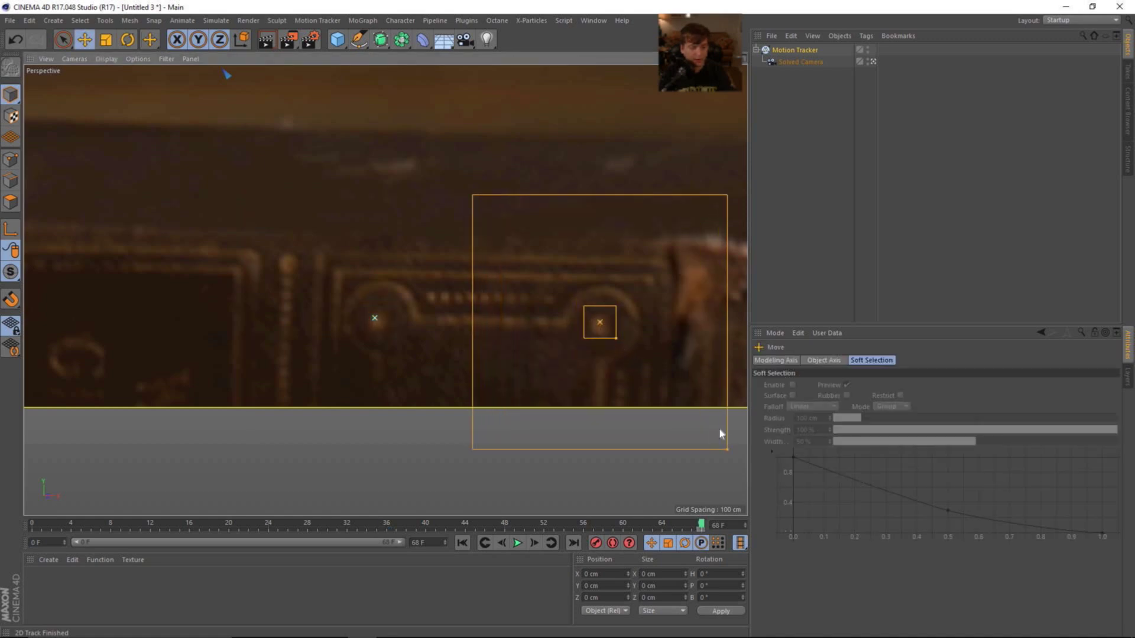
left_click(805, 48)
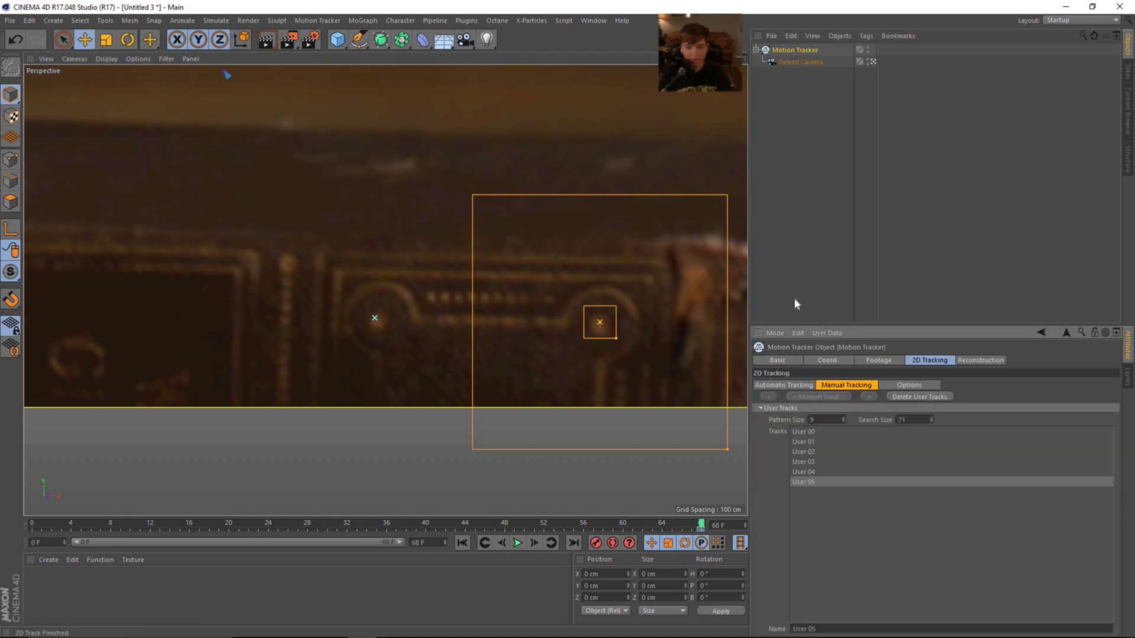
left_click_drag(708, 525, 554, 524)
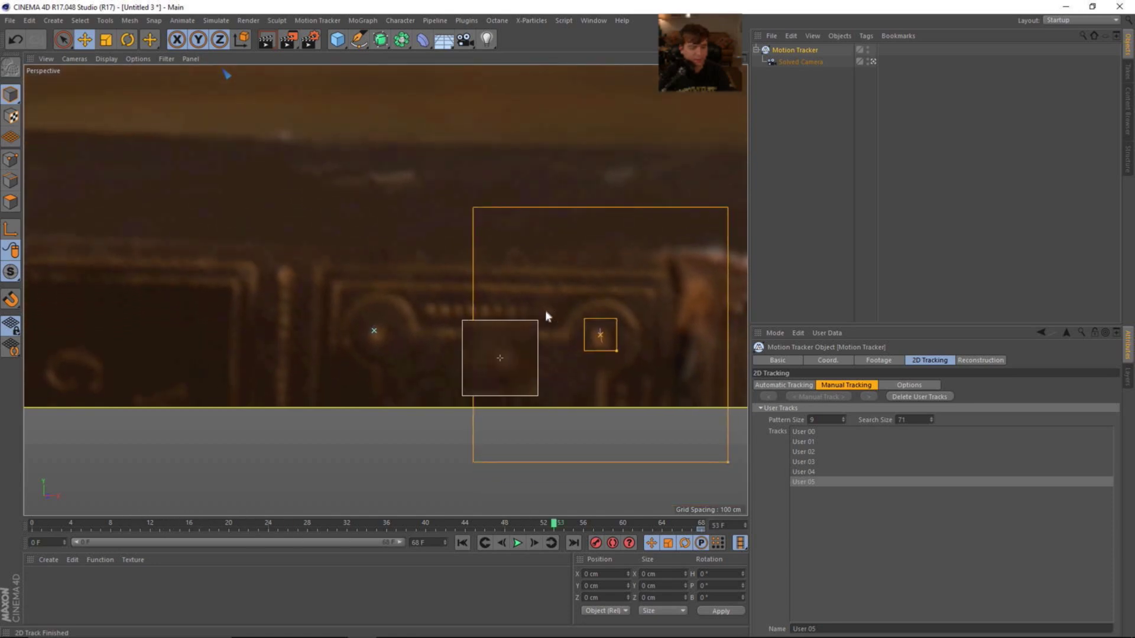
scroll(271, 317, "up", 10)
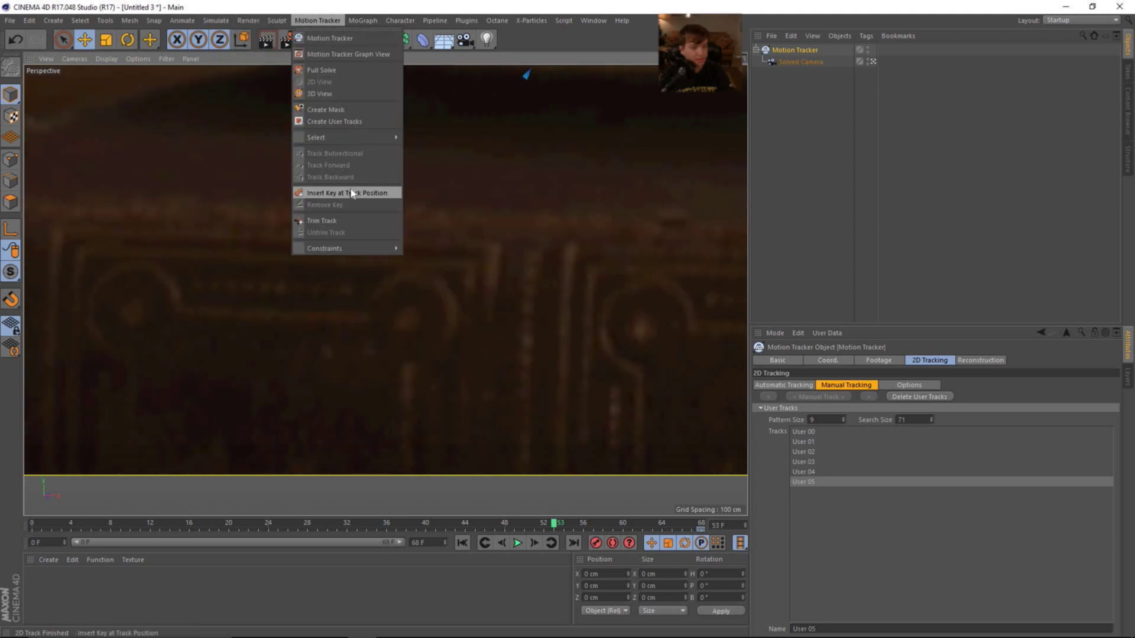
Step: Place User 06 on the engraving with a smaller pattern and larger search area, and manually track it
left_click(331, 120)
left_click(409, 319)
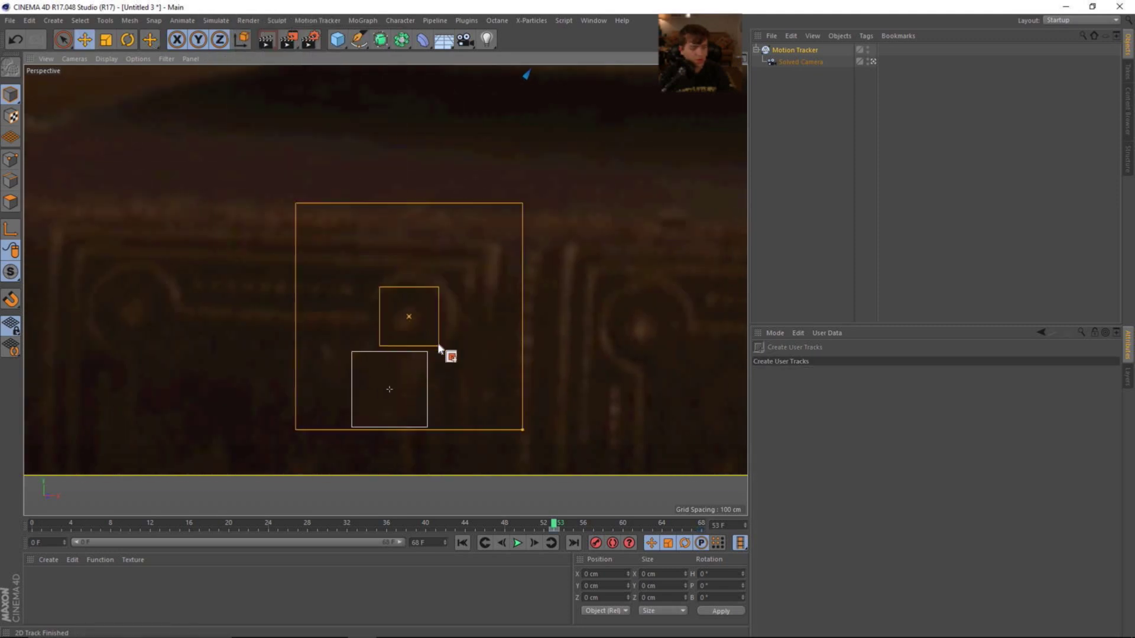
left_click_drag(438, 346, 430, 342)
left_click_drag(522, 431, 556, 464)
left_click(813, 50)
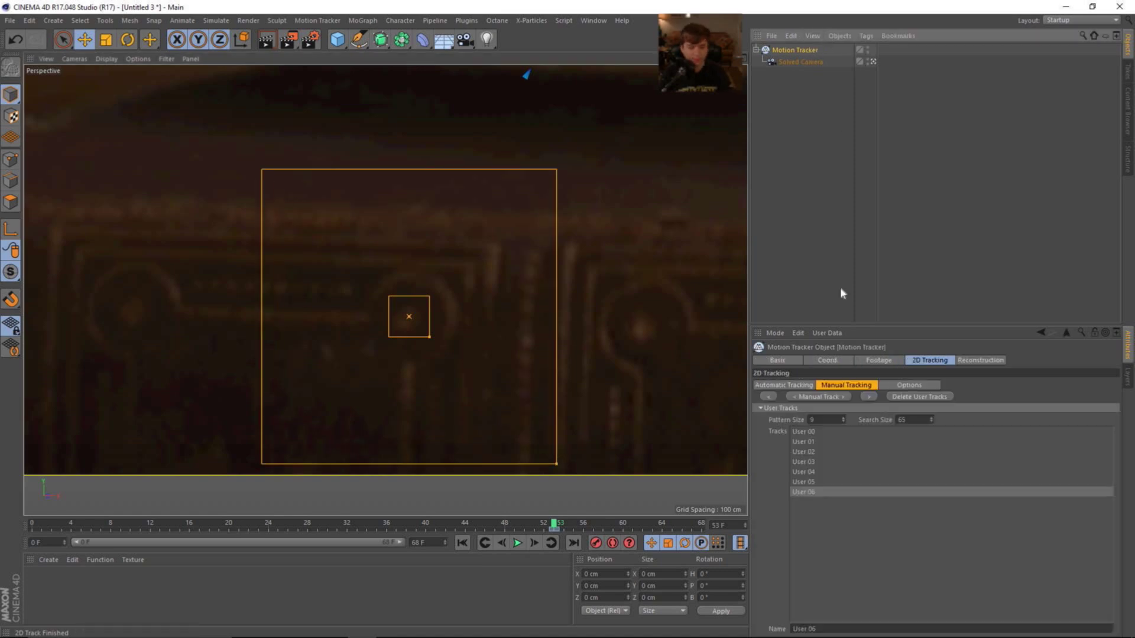
left_click(815, 397)
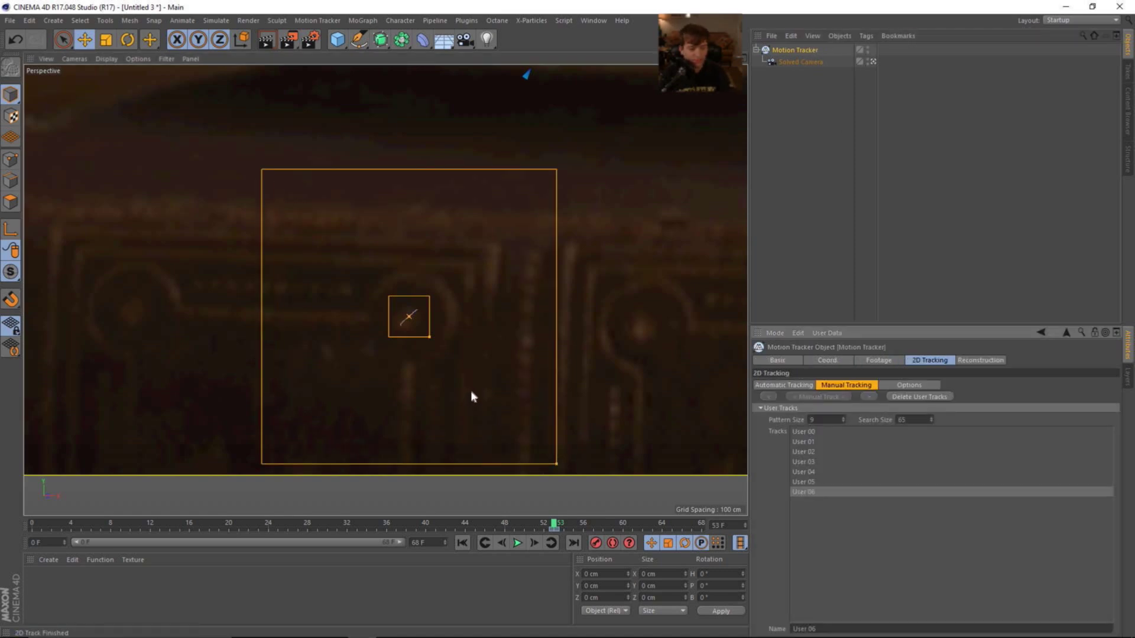
left_click_drag(565, 526, 319, 528)
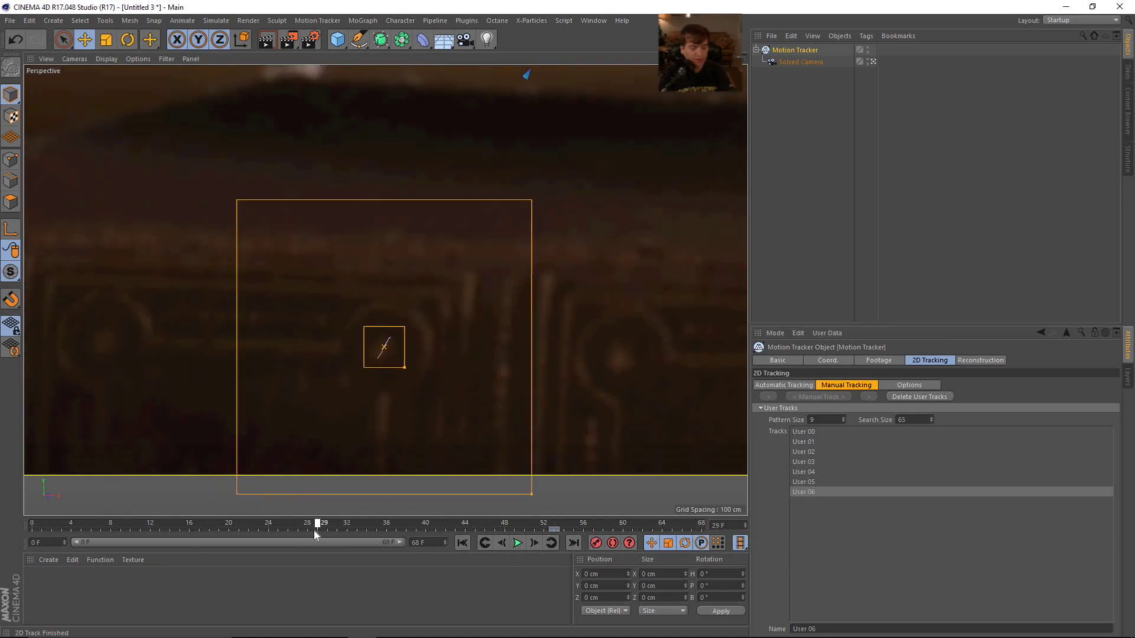
Step: Open the Motion Tracker Graph View of track errors and move it aside
left_click(317, 20)
left_click(343, 46)
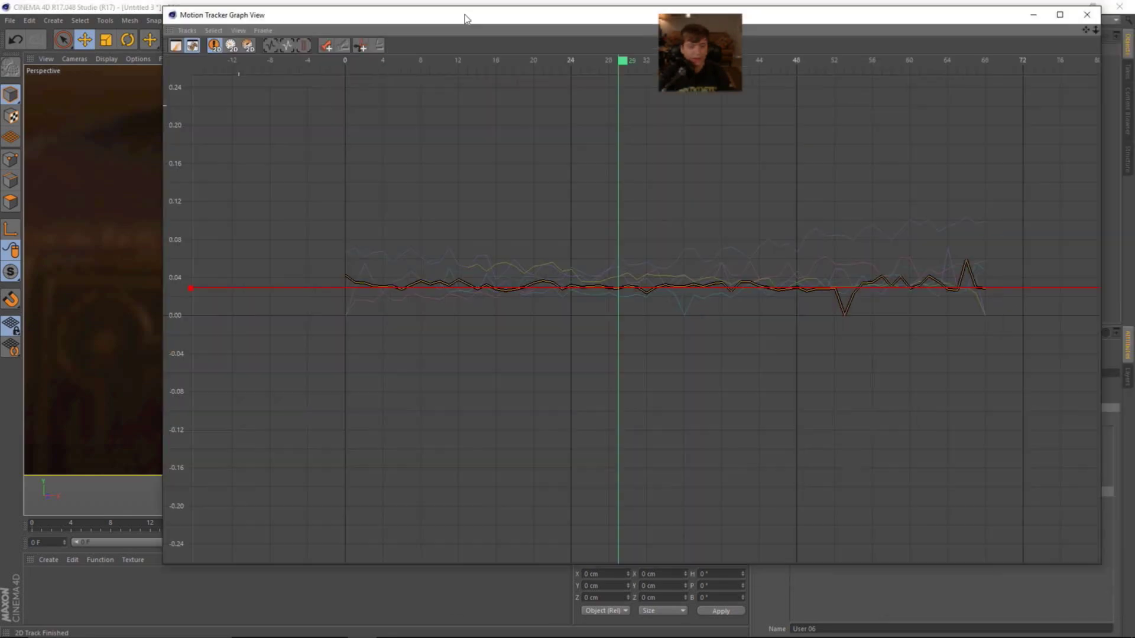
left_click_drag(434, 18, 1132, 36)
Step: Place User 07 on another engraving detail, resize its pattern and search boxes, and manually track it
left_click(317, 20)
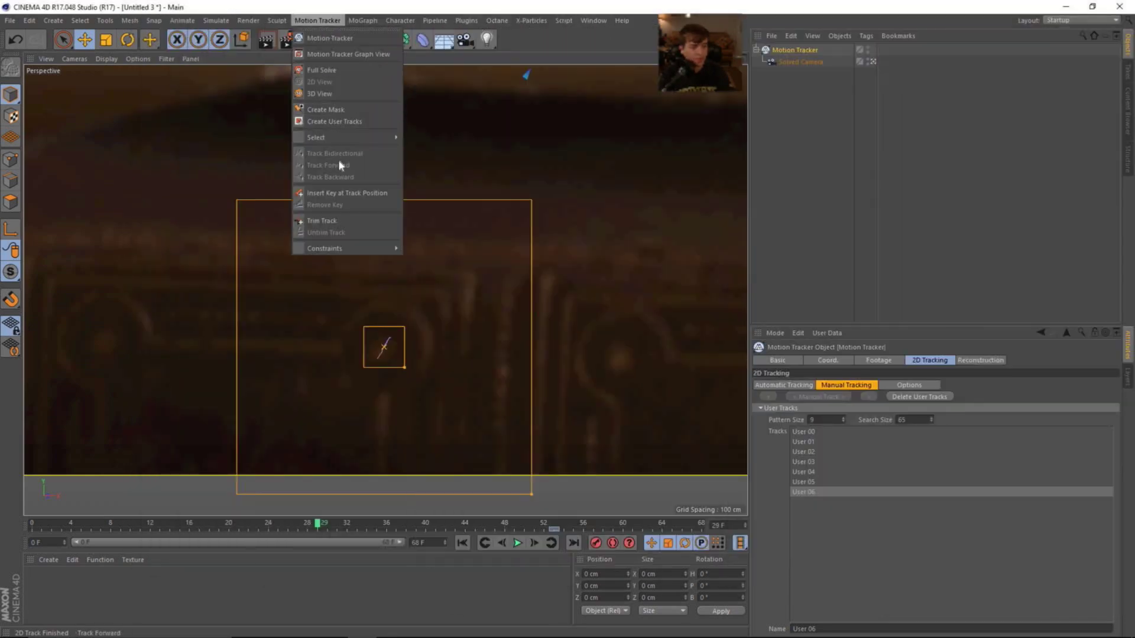
left_click(335, 121)
left_click(621, 357)
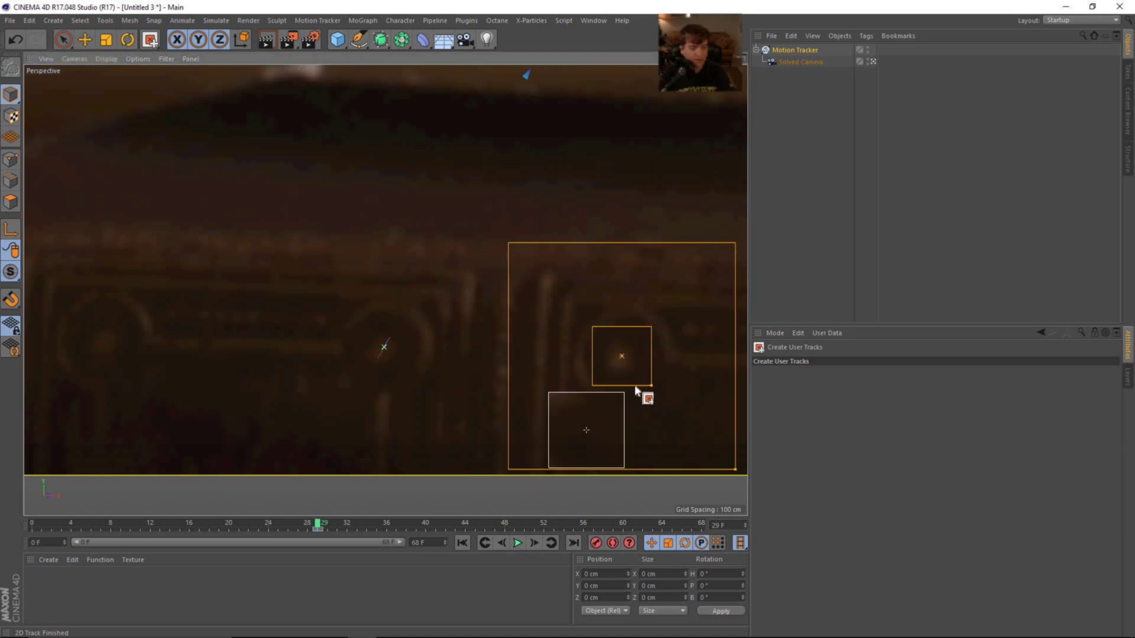
key("e")
left_click_drag(651, 385, 639, 382)
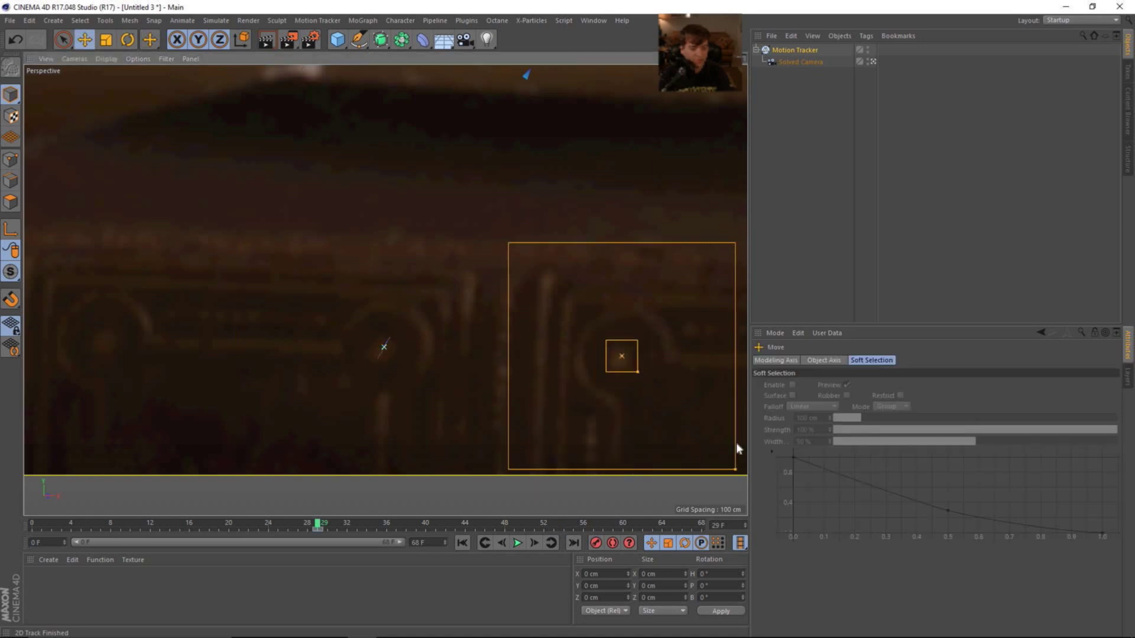
left_click_drag(741, 480, 763, 499)
left_click(795, 50)
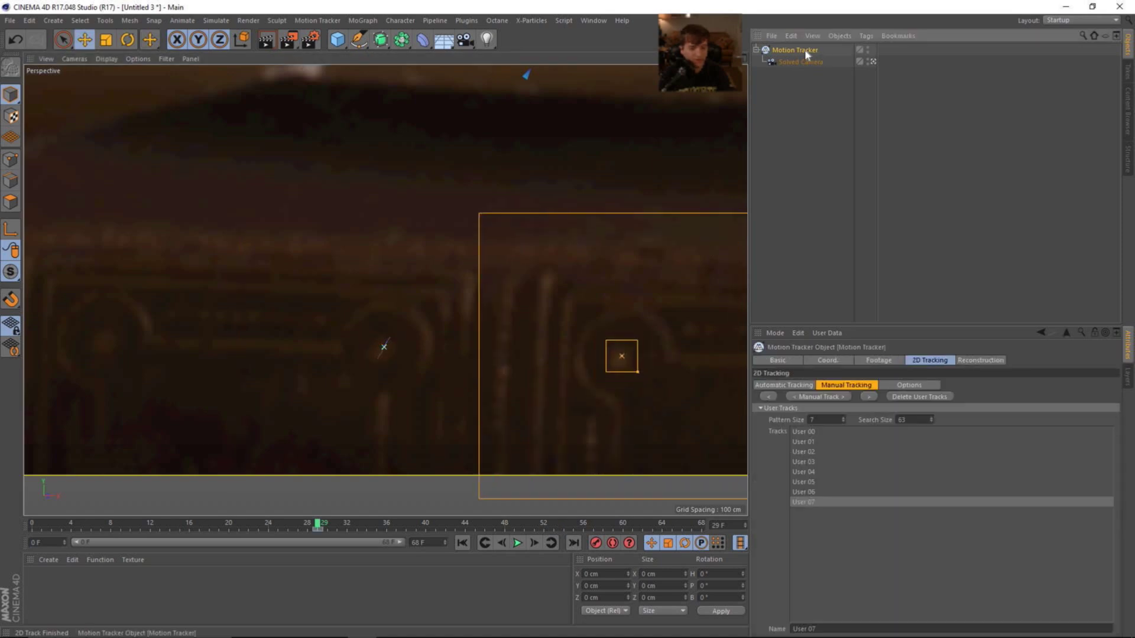
left_click(829, 399)
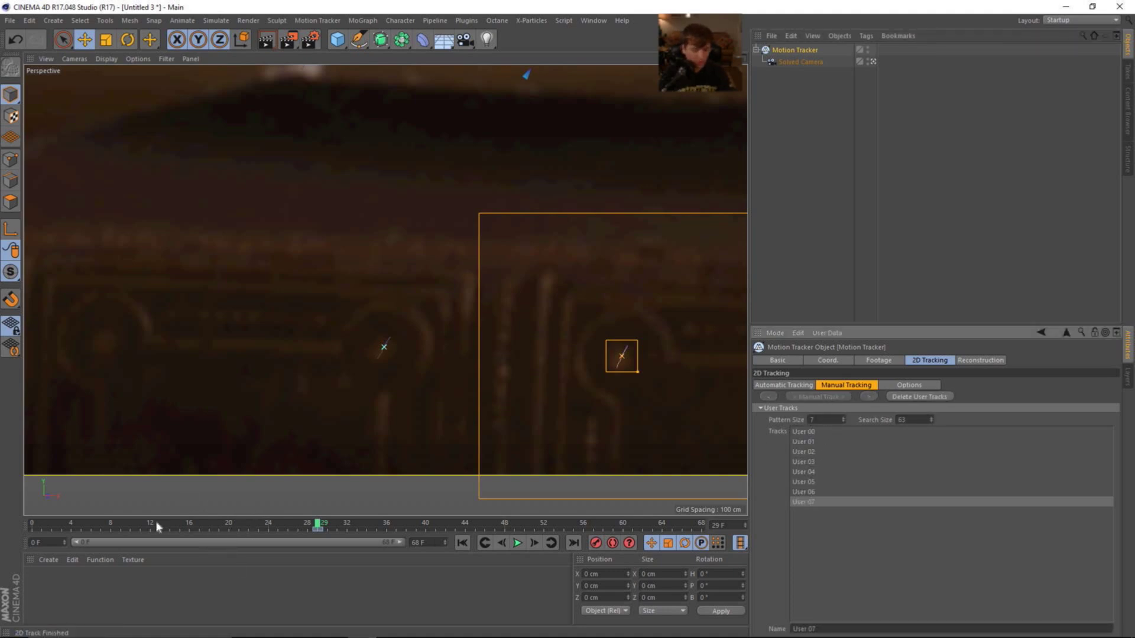
Step: Scrub the footage from start to end to check the User 07 track and error curves
left_click_drag(152, 520, 1, 517)
left_click_drag(74, 522, 732, 497)
scroll(577, 328, "down", 5)
scroll(417, 335, "up", 8)
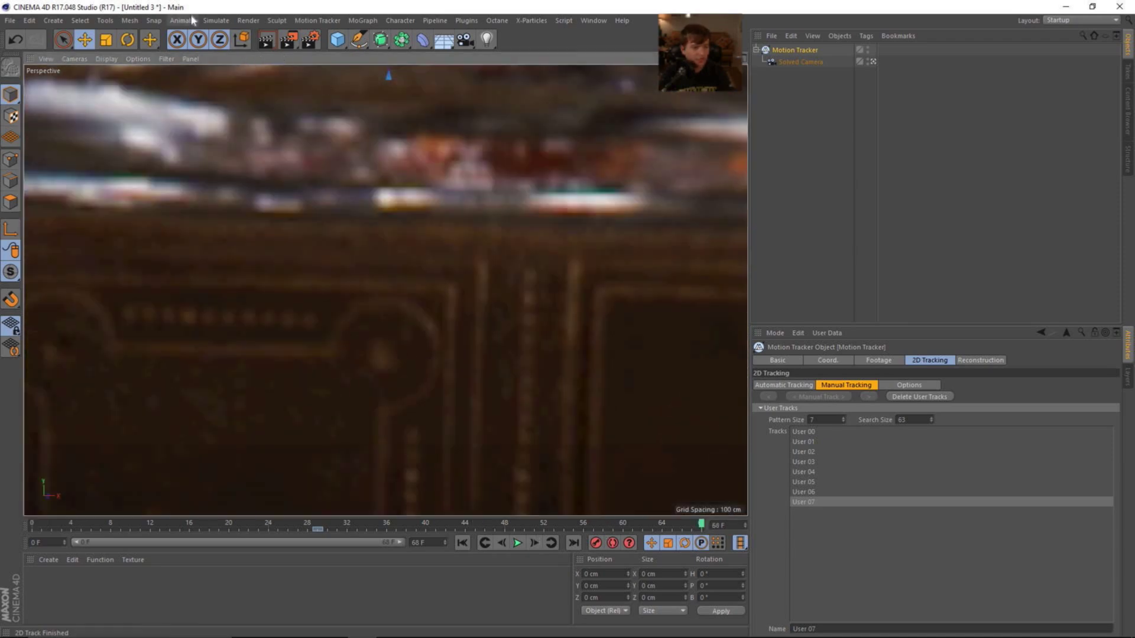
scroll(585, 365, "down", 4)
scroll(419, 375, "down", 8)
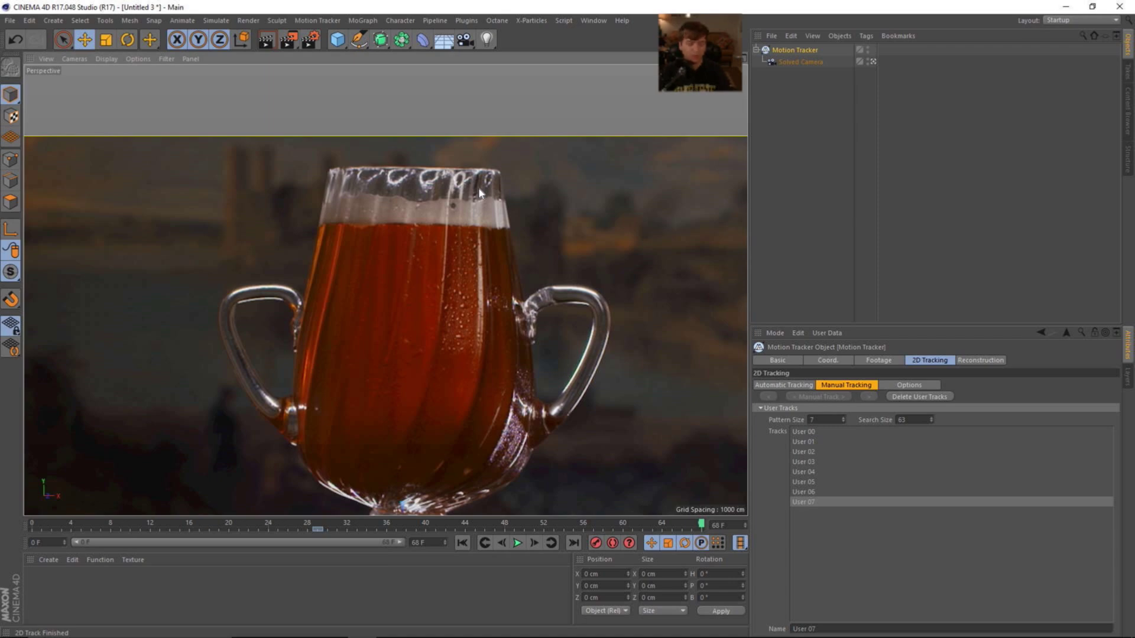
scroll(467, 306, "up", 6)
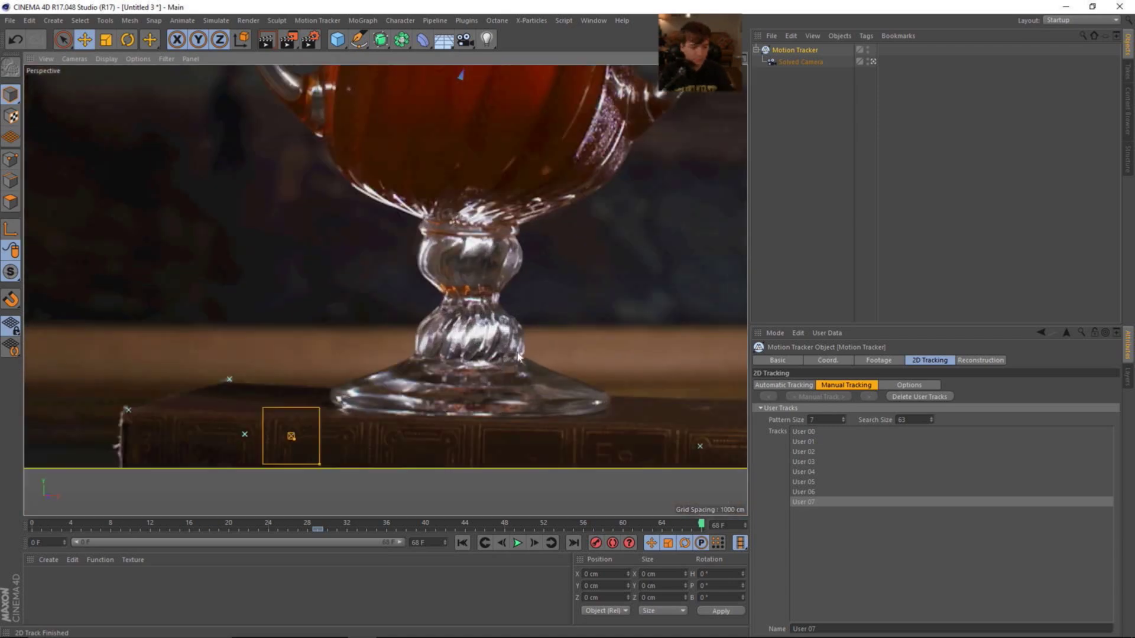
scroll(518, 356, "up", 3)
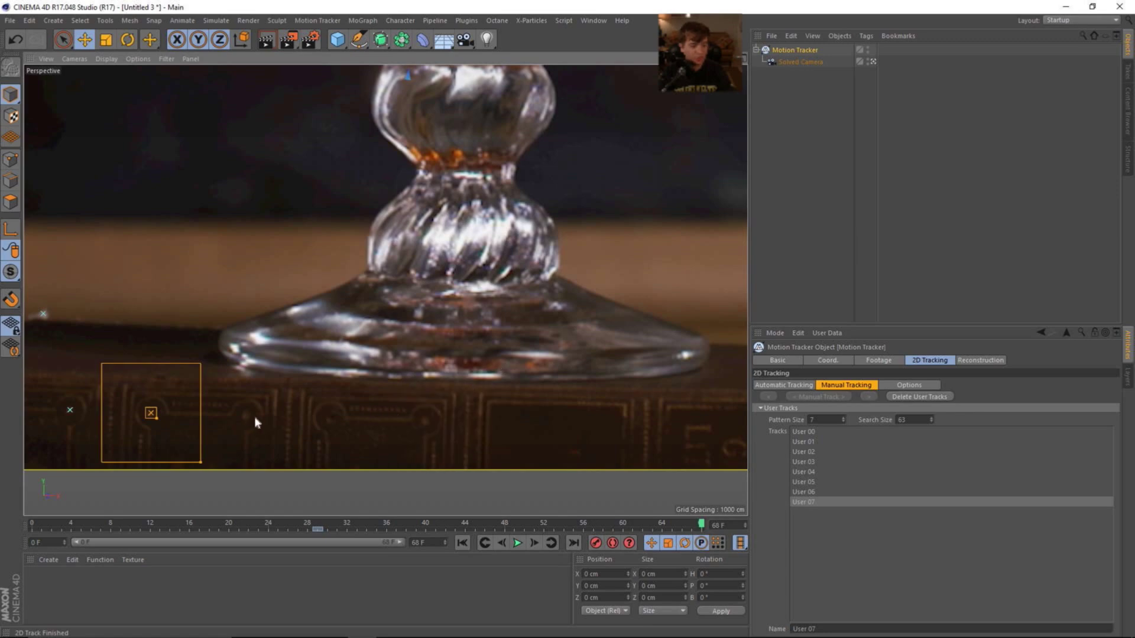
scroll(579, 422, "up", 1)
scroll(406, 342, "down", 4)
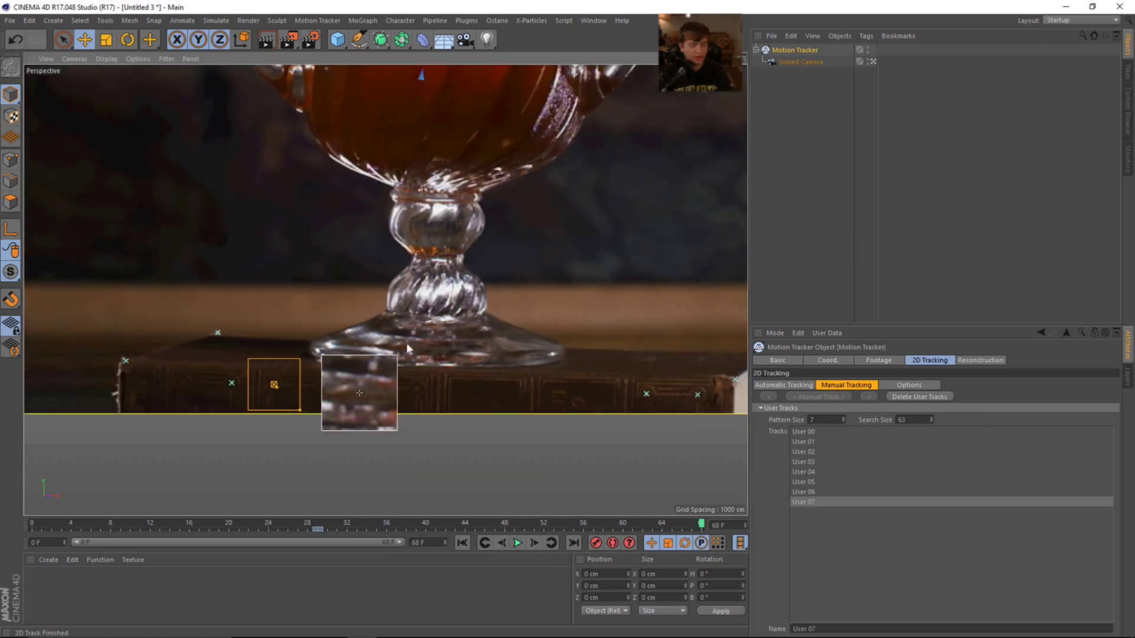
scroll(406, 343, "down", 5)
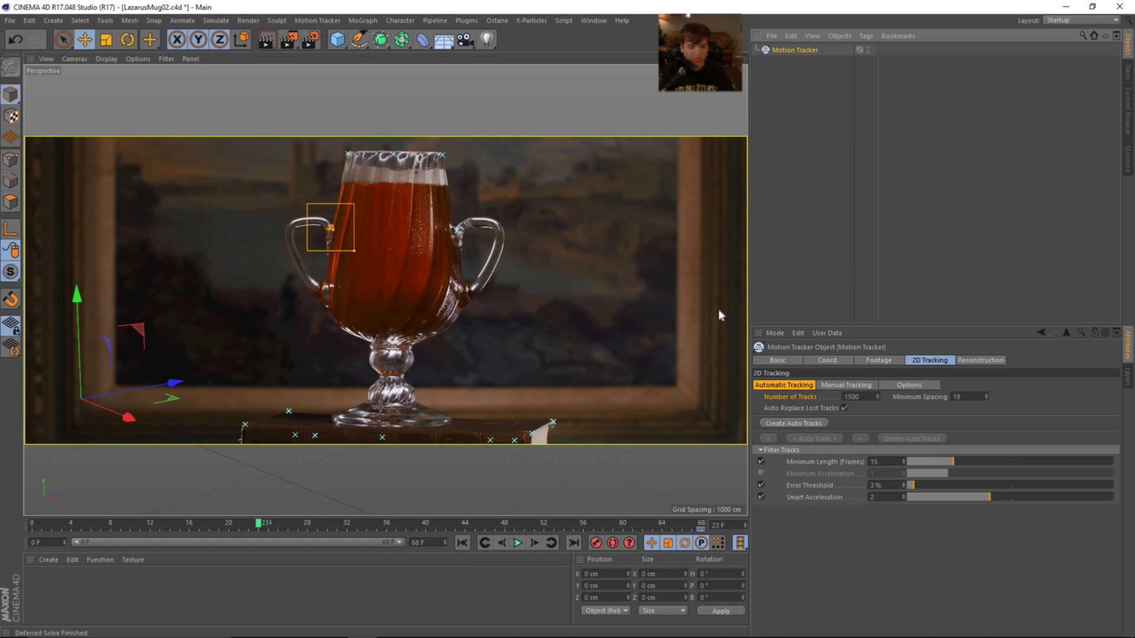
Step: Review the tracker's display options and user track list, then return to Automatic Tracking settings
left_click(900, 387)
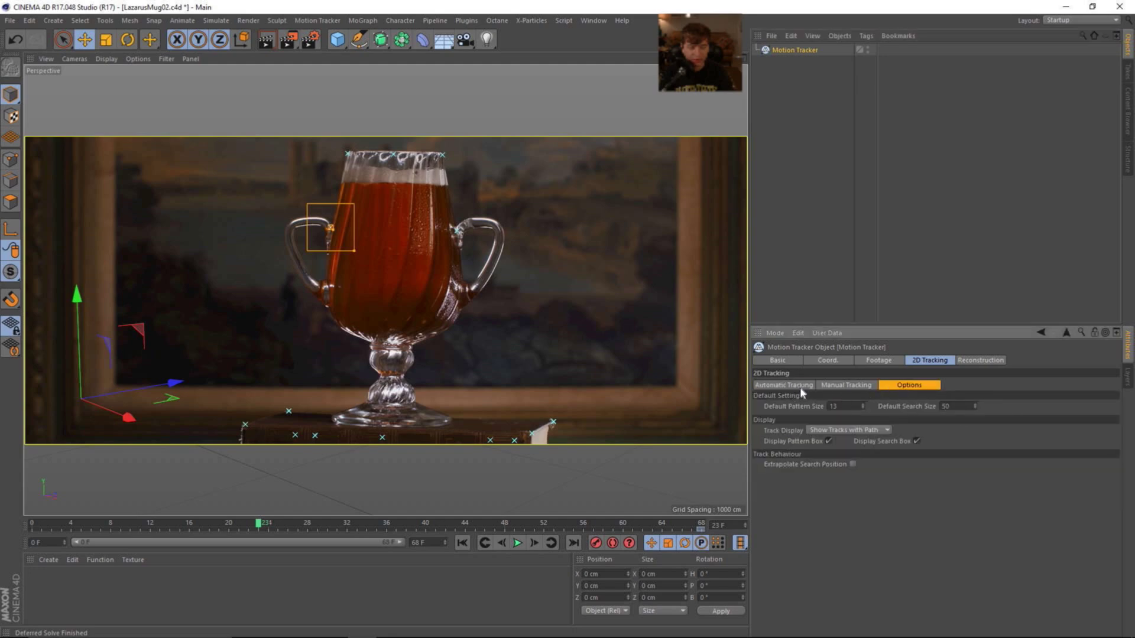
left_click(799, 387)
left_click(843, 385)
left_click(818, 562)
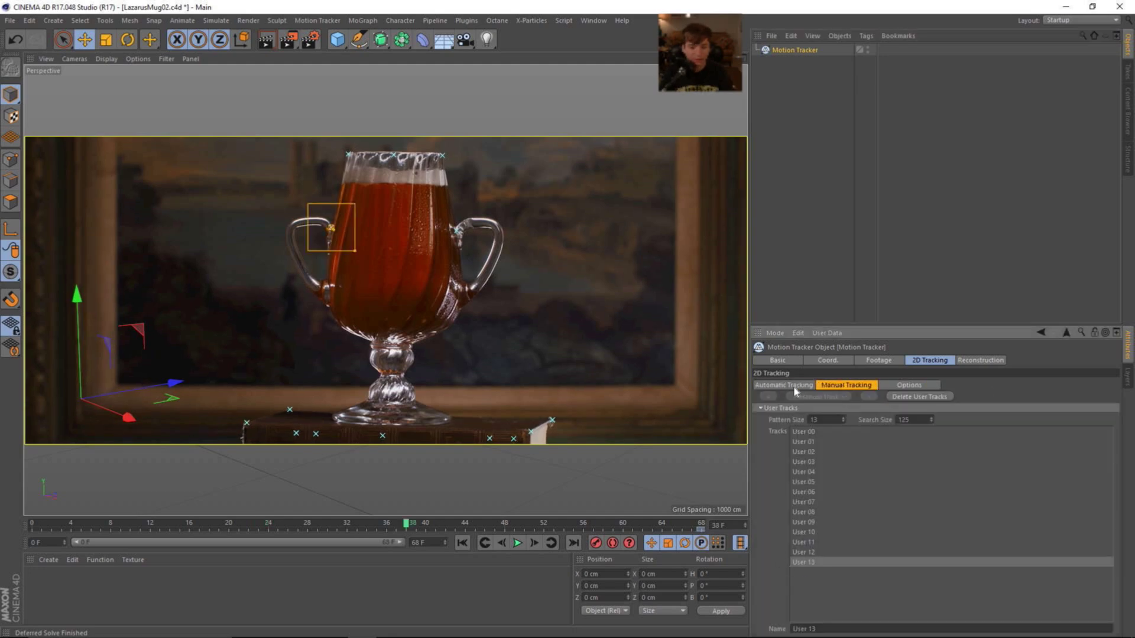
left_click(808, 566)
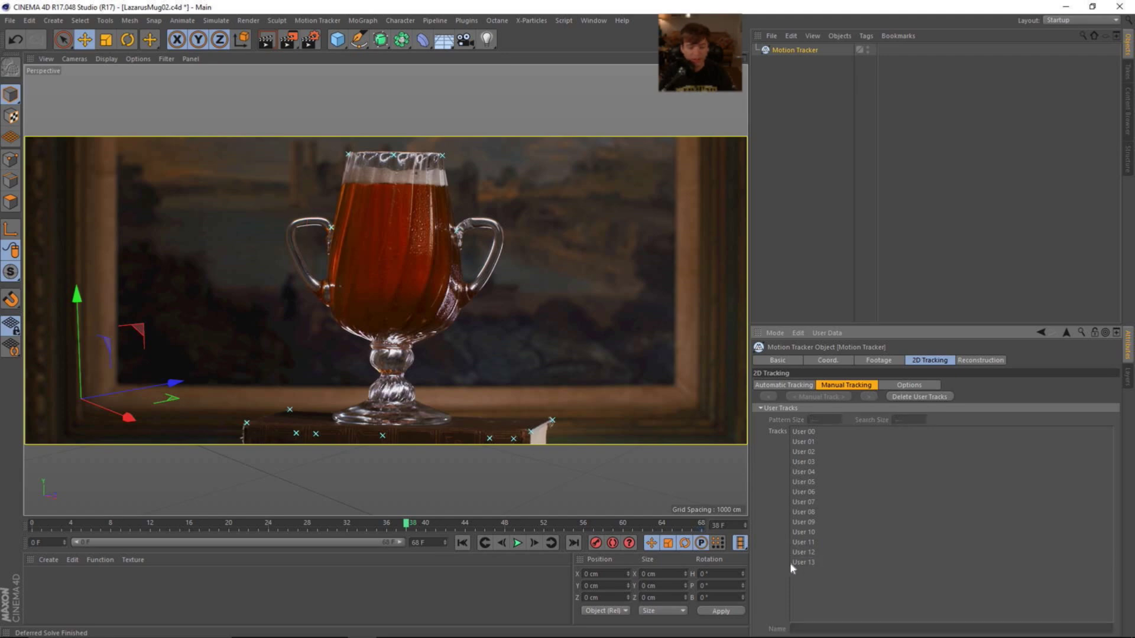
left_click(791, 385)
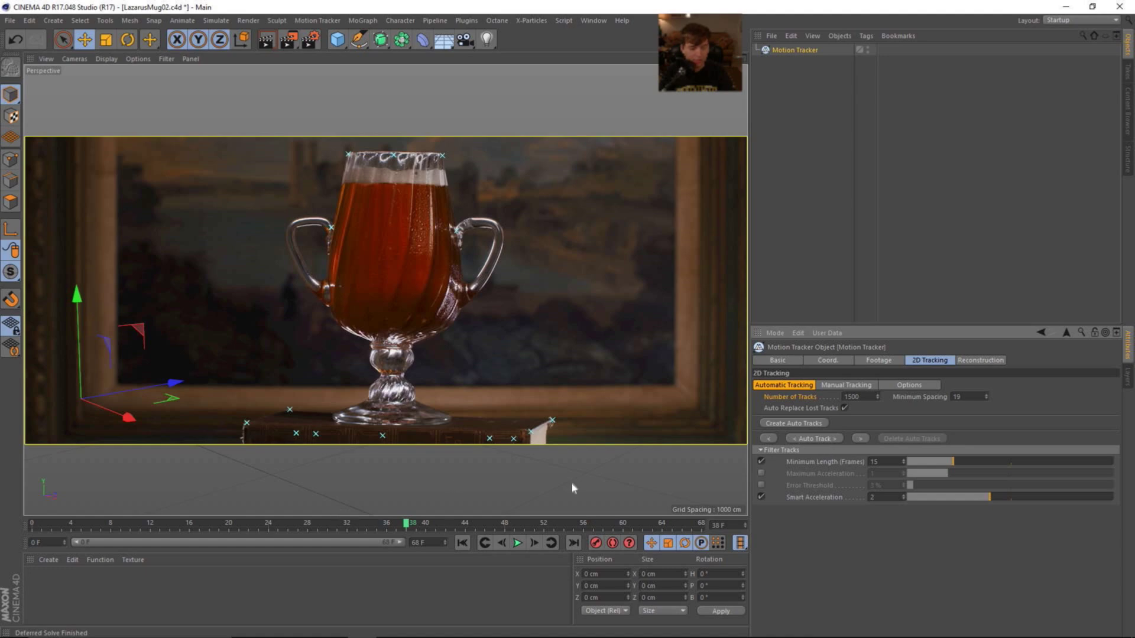
Step: From frame 35, auto-track the footage, enable the error threshold, and run the 3D solver
left_click_drag(401, 525, 375, 524)
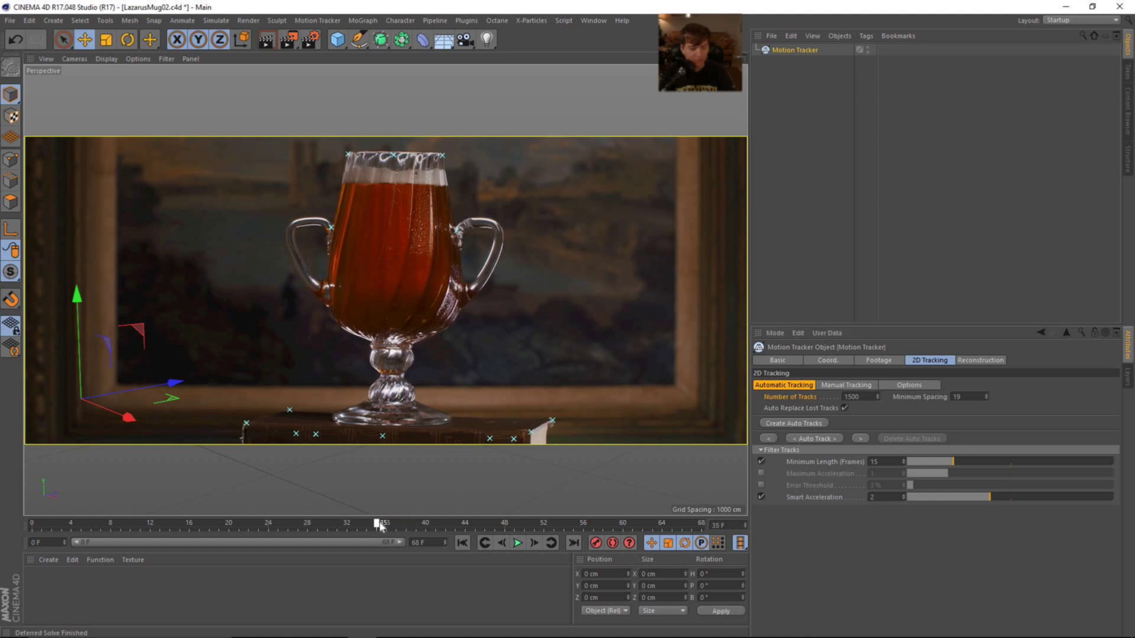
left_click(817, 439)
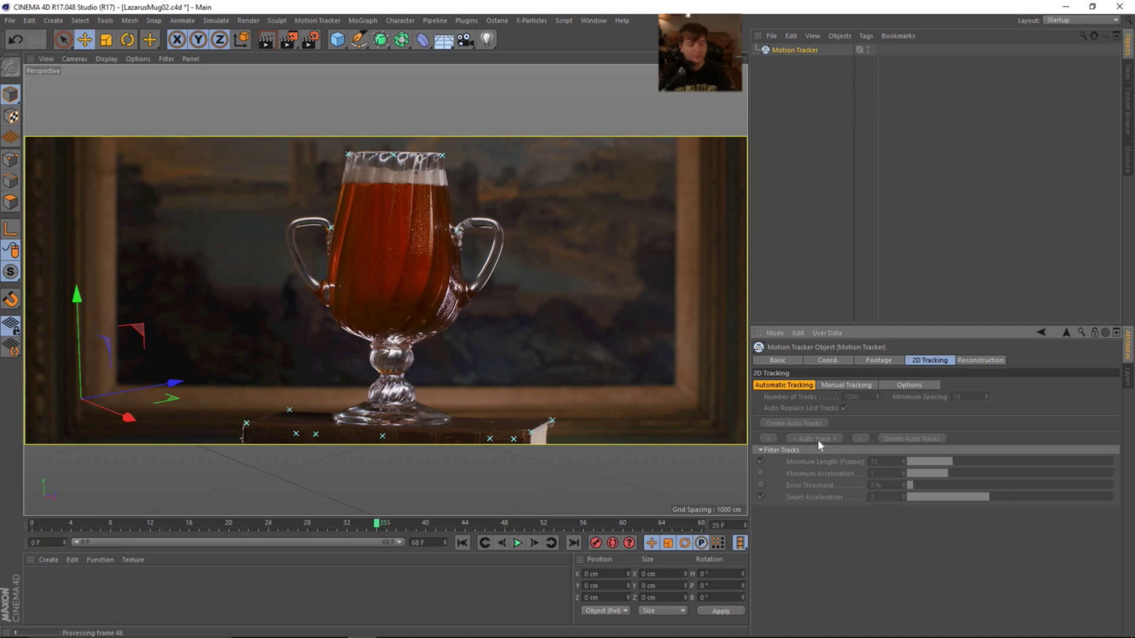
left_click(761, 485)
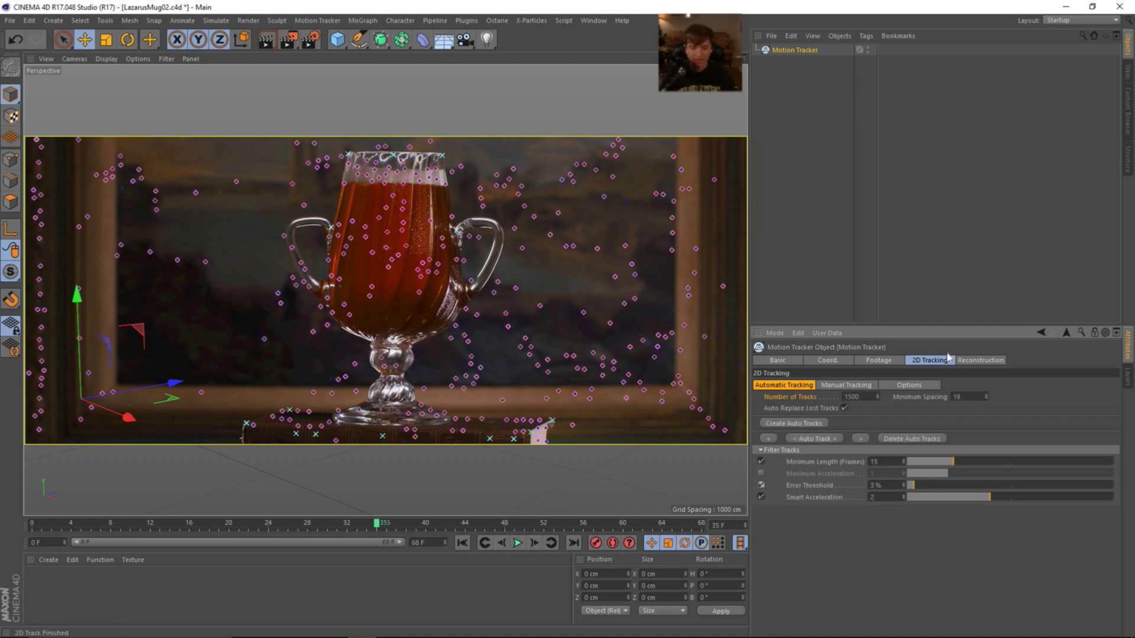
left_click(967, 362)
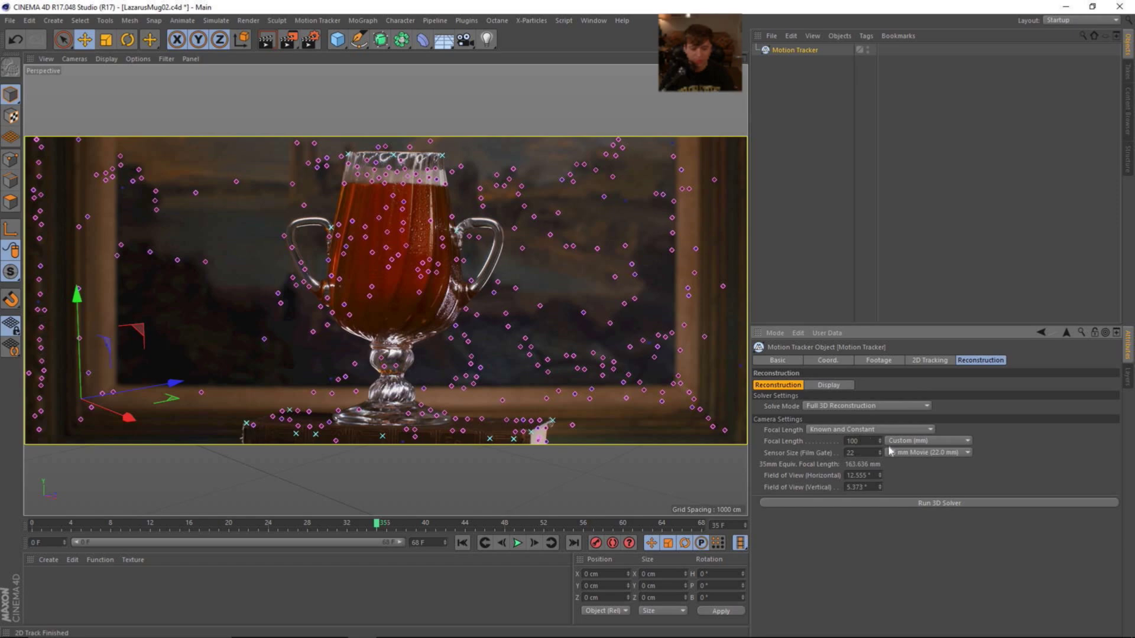
left_click(939, 502)
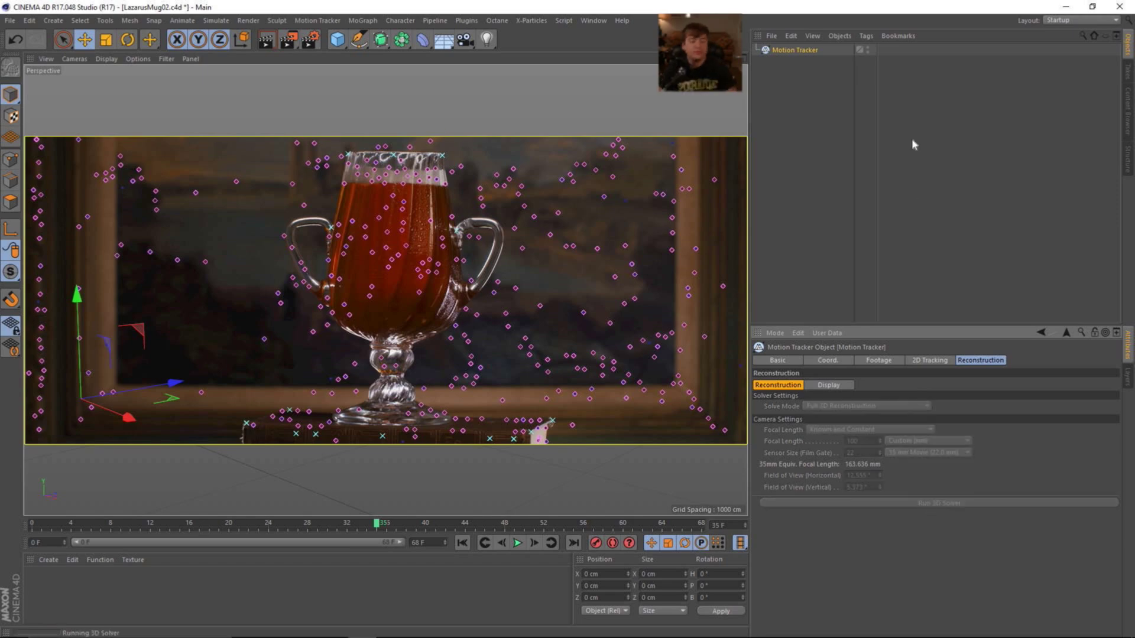
Step: Add a Planar Constraint tag to the Motion Tracker and set its Axis to Y
right_click(797, 50)
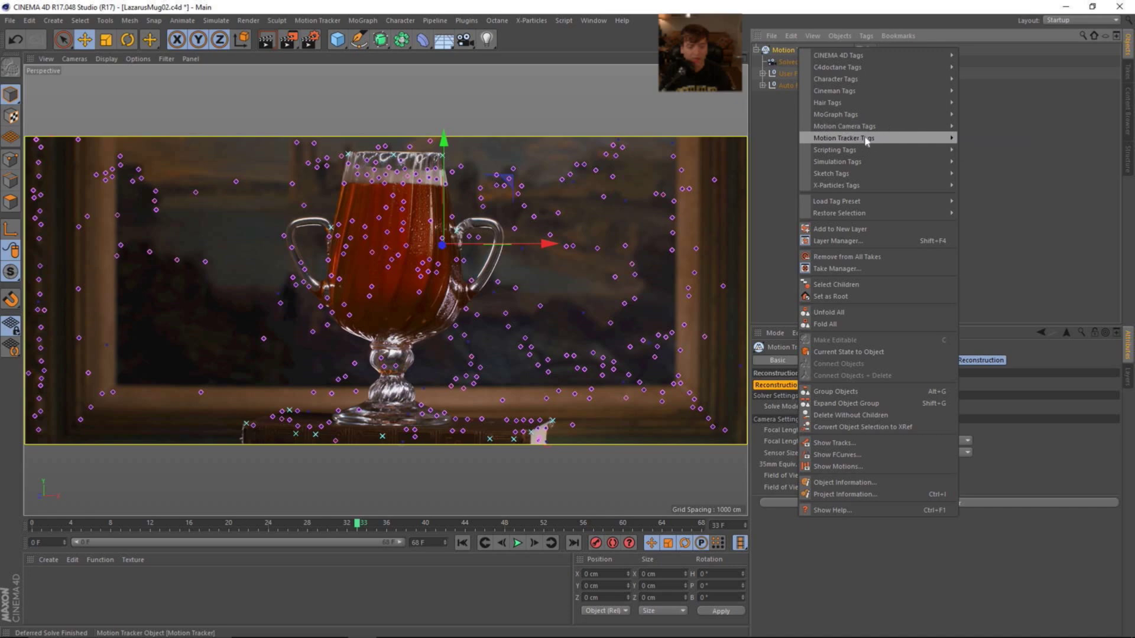
mouse_move(855, 143)
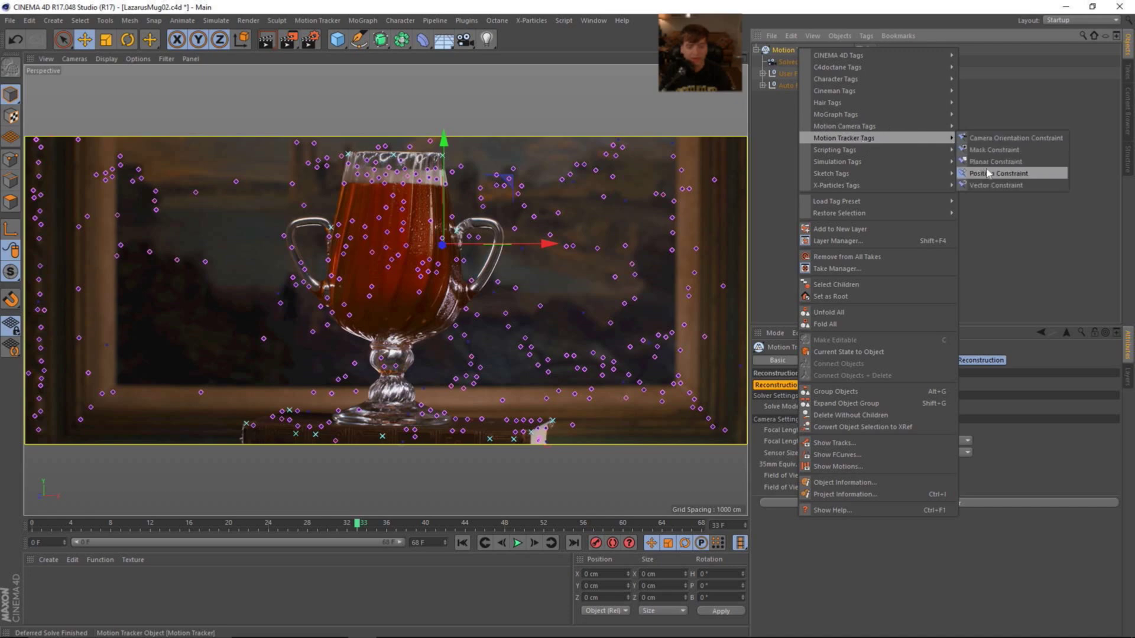
left_click(1013, 162)
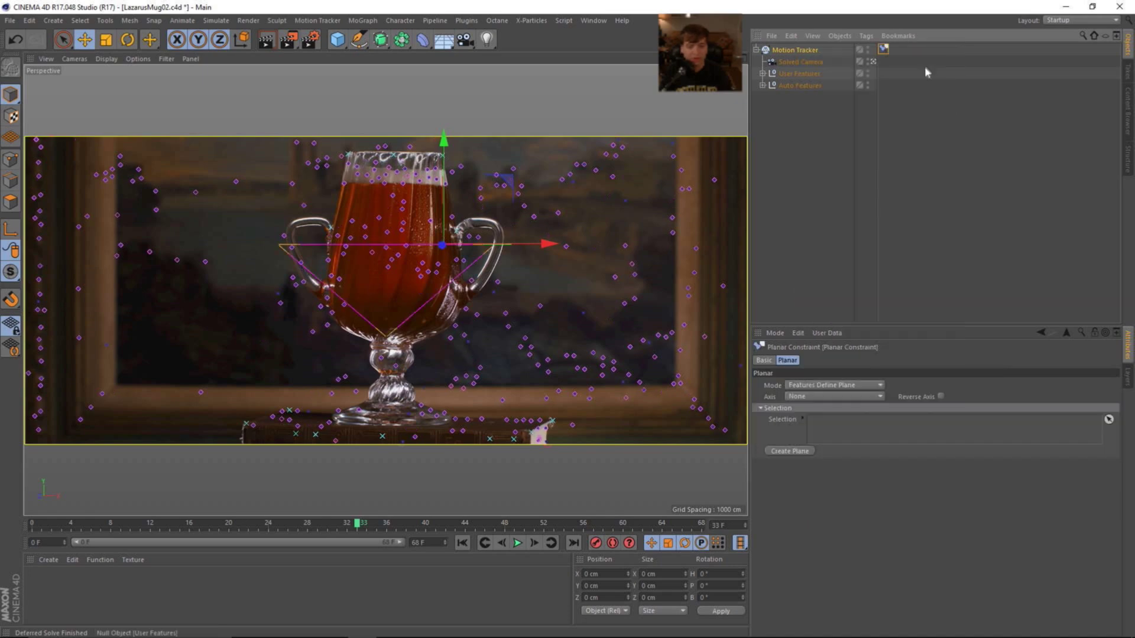
left_click(834, 398)
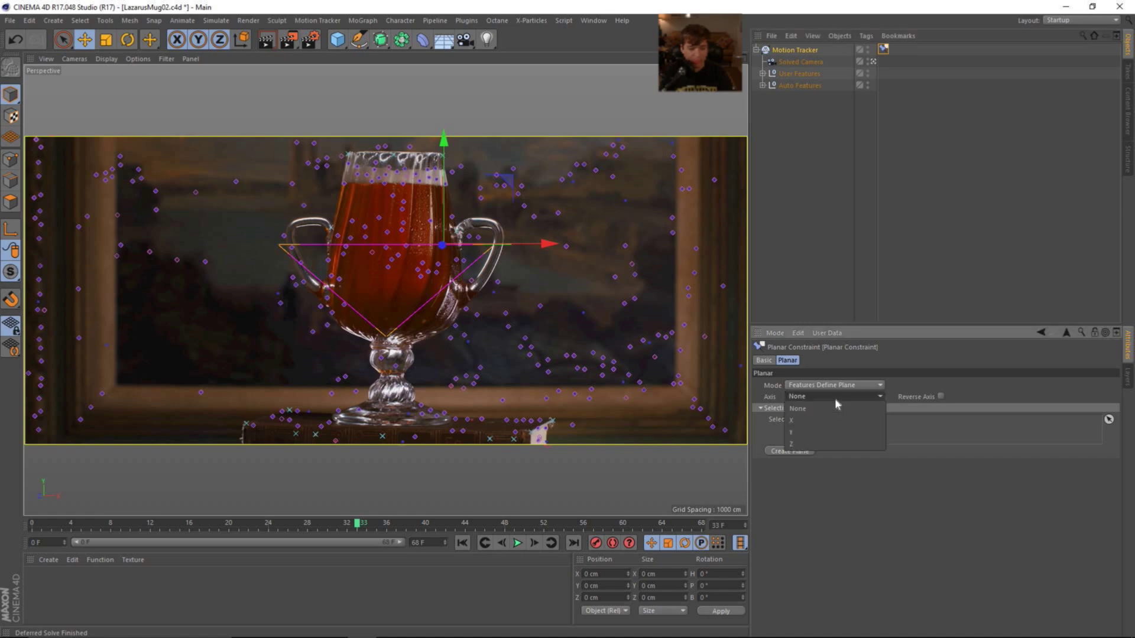
left_click(834, 398)
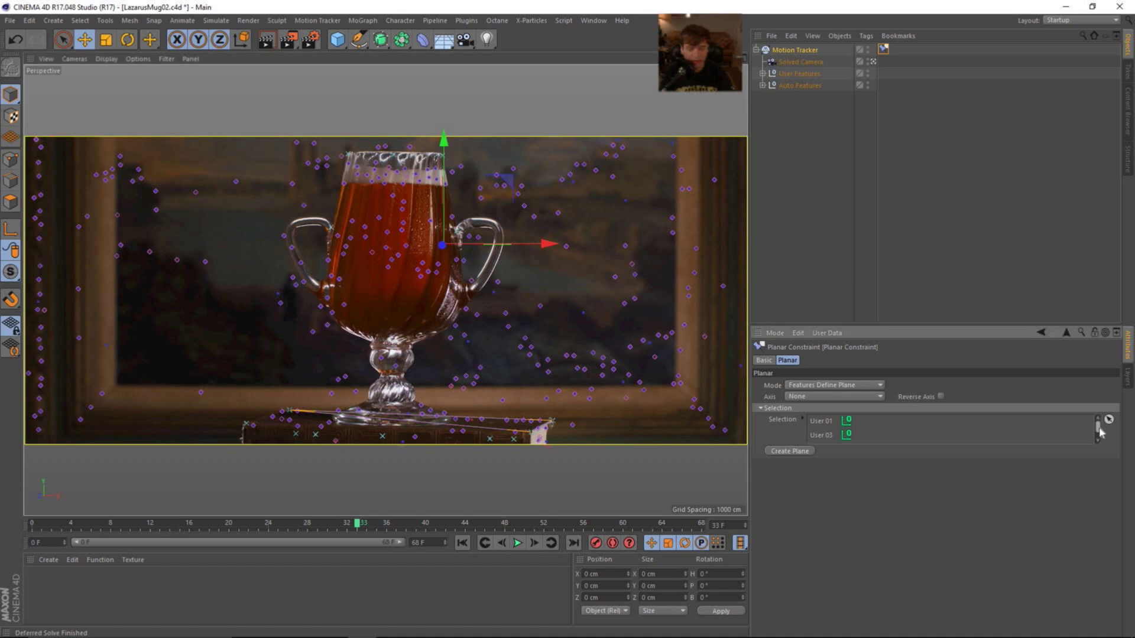
scroll(1103, 431, "down", 1)
scroll(1103, 431, "up", 1)
scroll(1101, 431, "down", 1)
scroll(1097, 439, "up", 1)
left_click(825, 397)
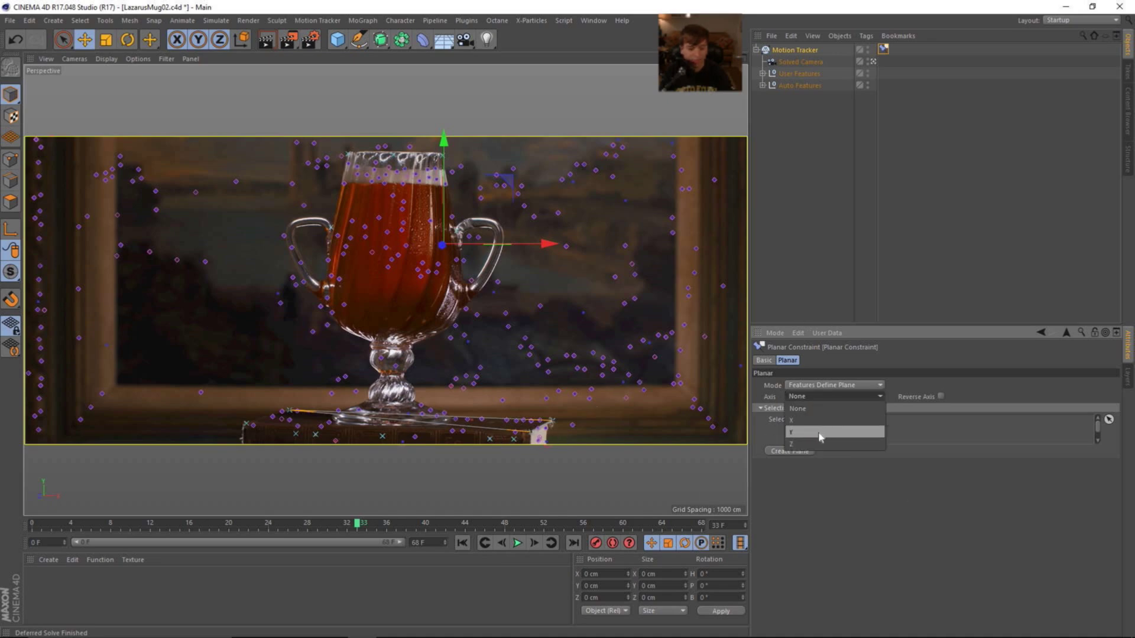
left_click(820, 433)
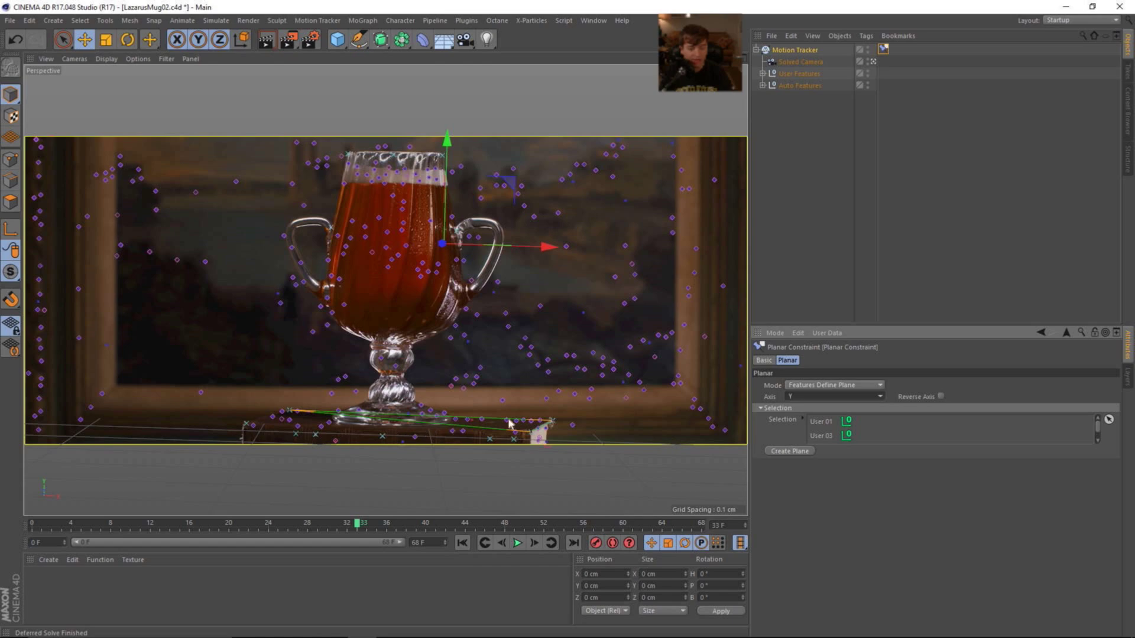
Step: Add a Vector Constraint tag running from feature User 02 to feature User 03
right_click(797, 50)
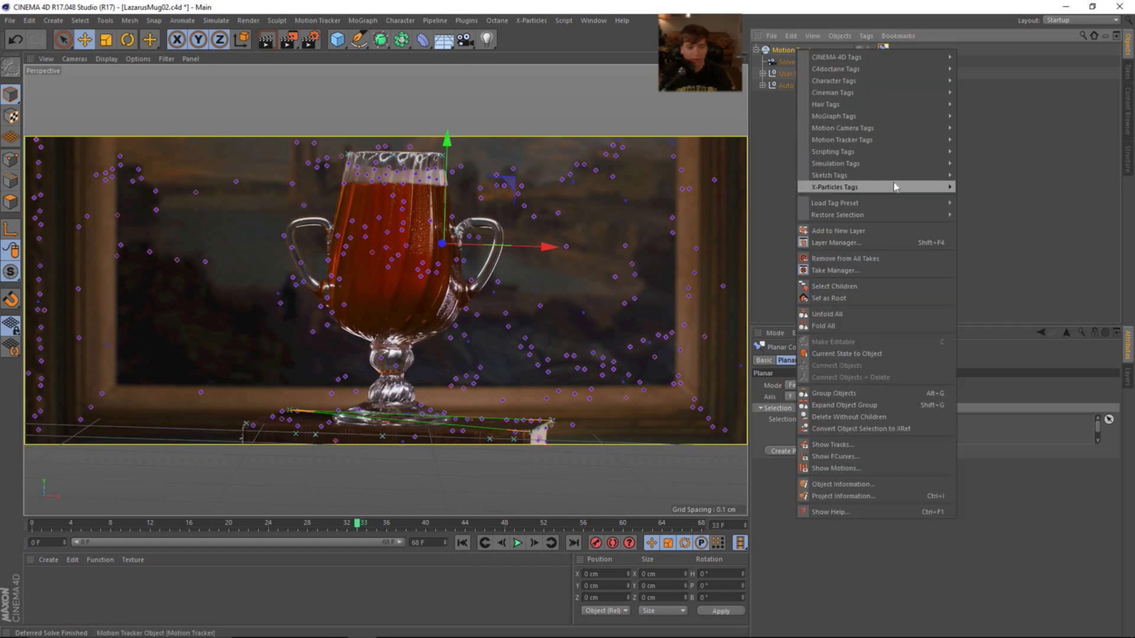
mouse_move(870, 147)
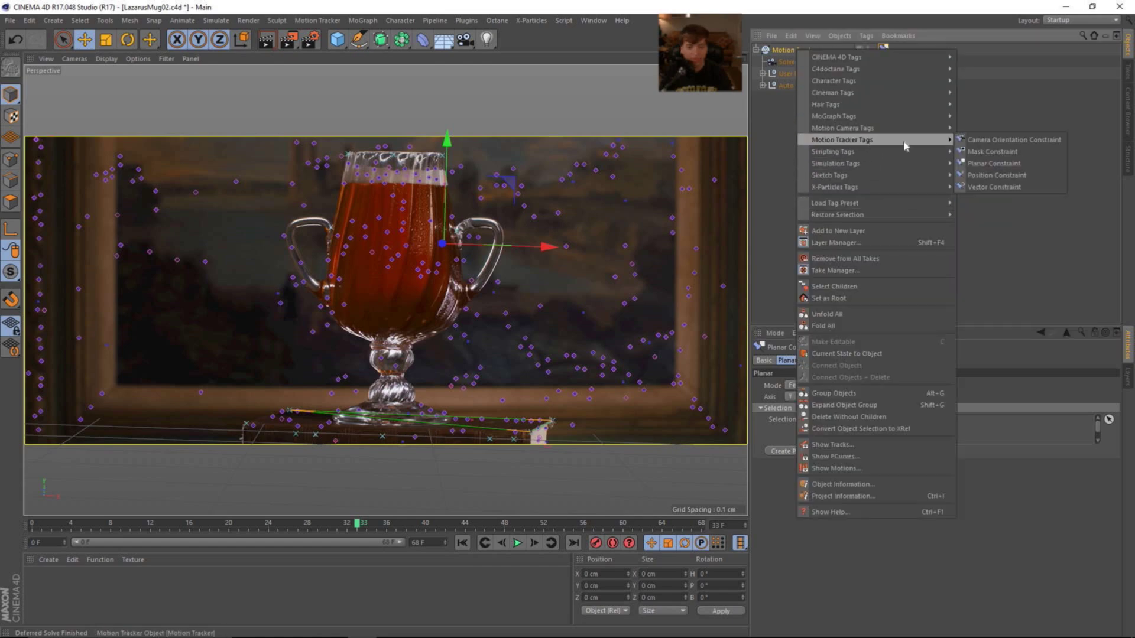
left_click(994, 187)
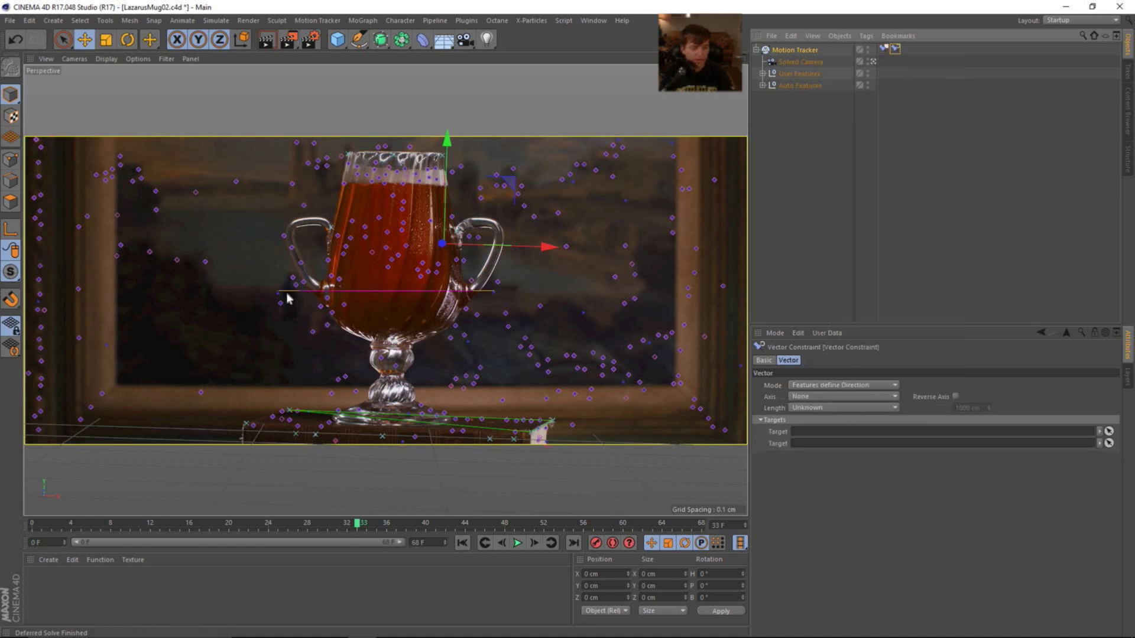
left_click_drag(278, 291, 245, 421)
left_click_drag(494, 297, 532, 436)
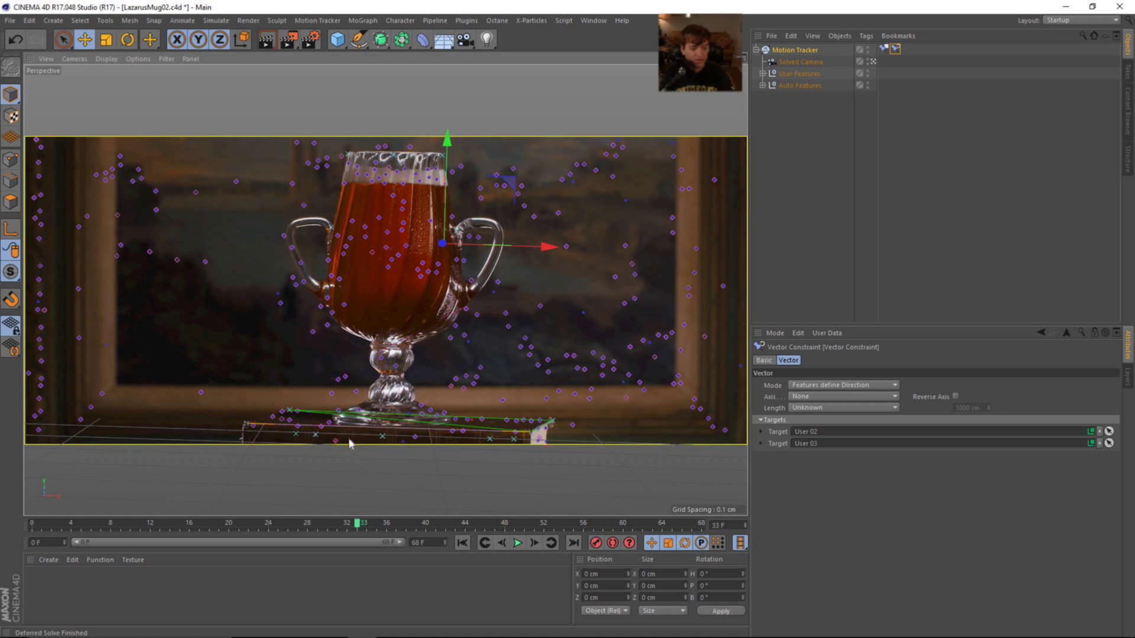
Step: Set the vector constraint's Axis to X with a known Length of 22 cm
left_click(807, 397)
left_click(809, 424)
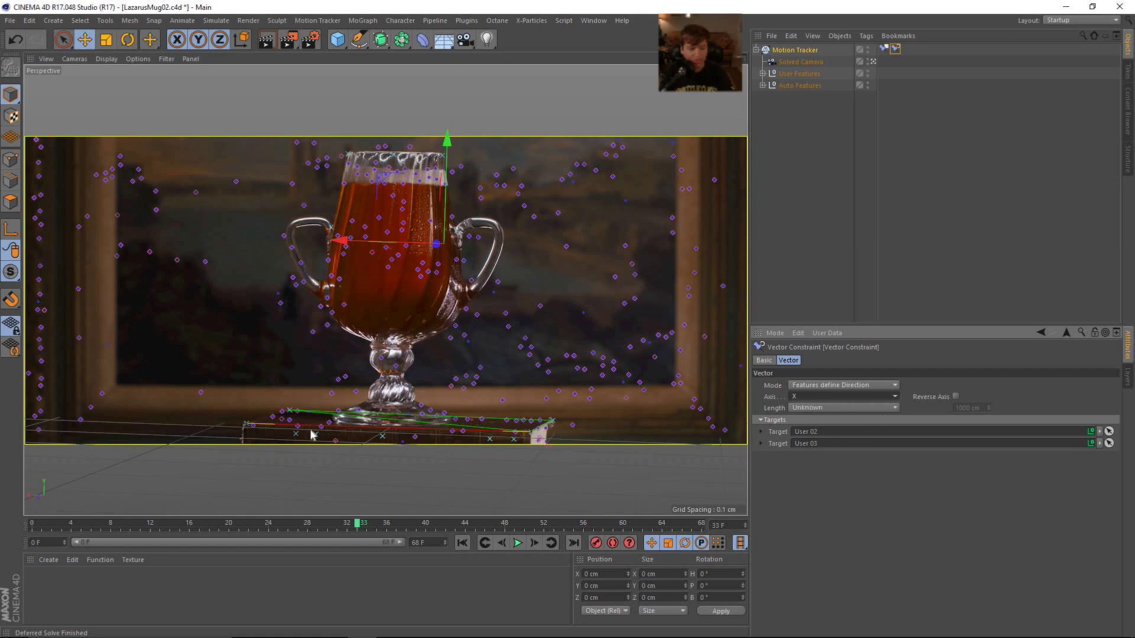
left_click(881, 407)
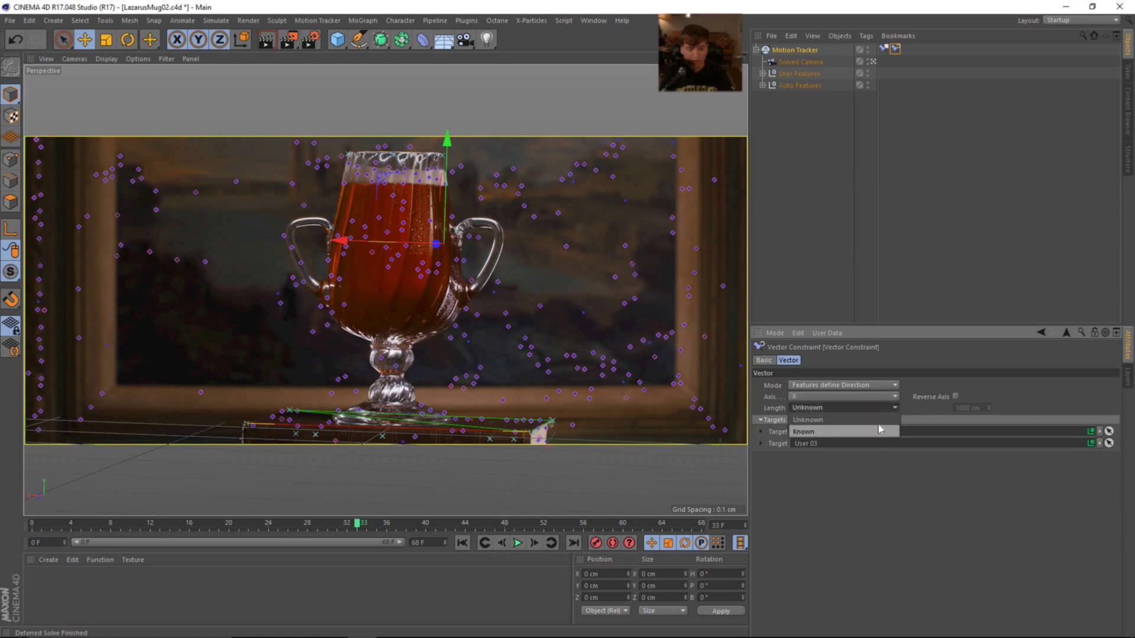
left_click(874, 434)
left_click(981, 408)
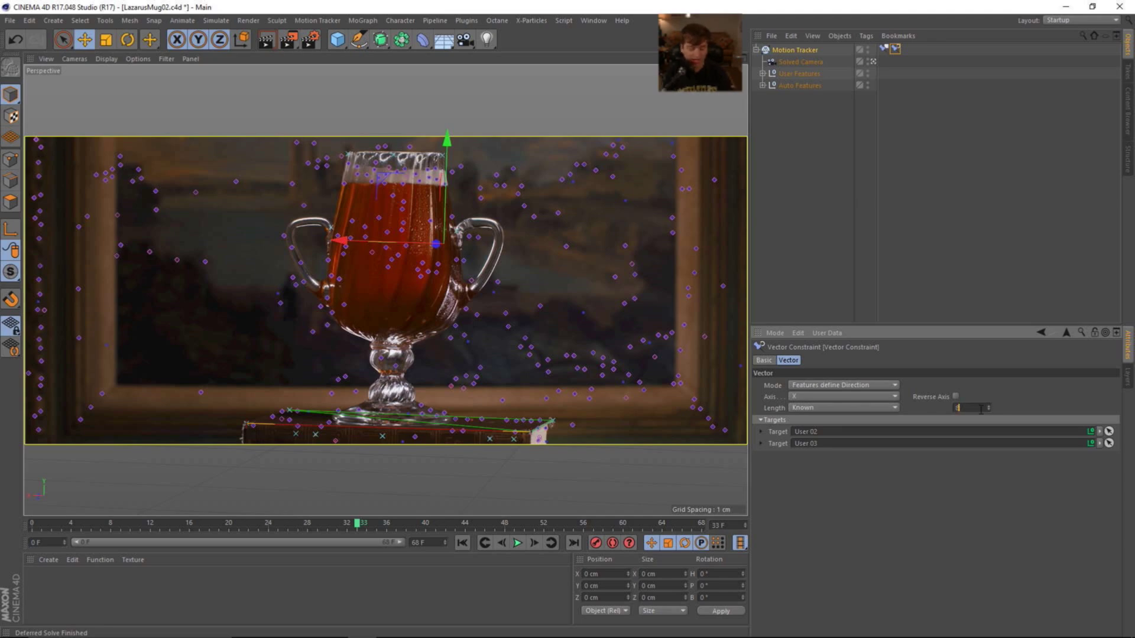
key("Return")
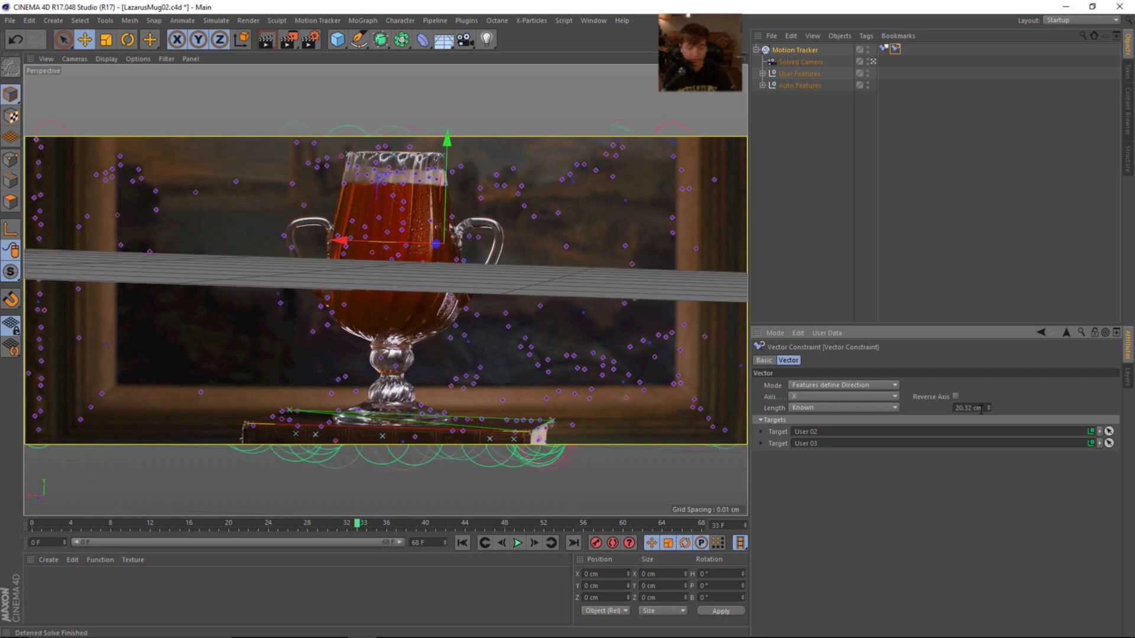
double_click(965, 407)
type("22")
key("Return")
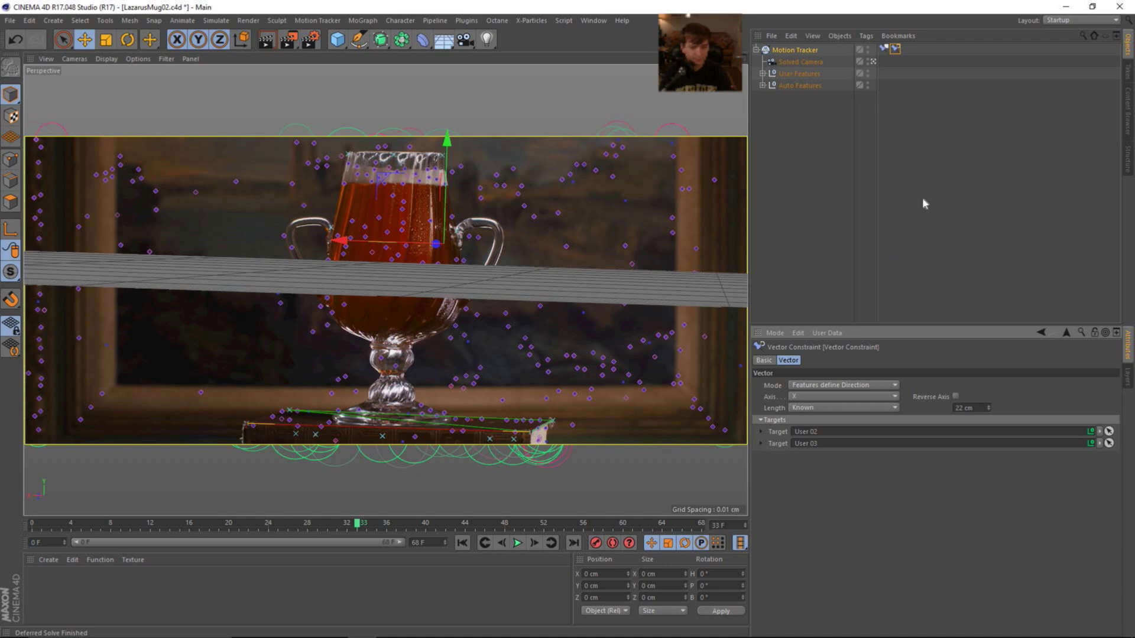
Step: Add a Position Constraint tag targeting feature User 00 as the scene origin
right_click(804, 51)
mouse_move(881, 166)
mouse_move(871, 144)
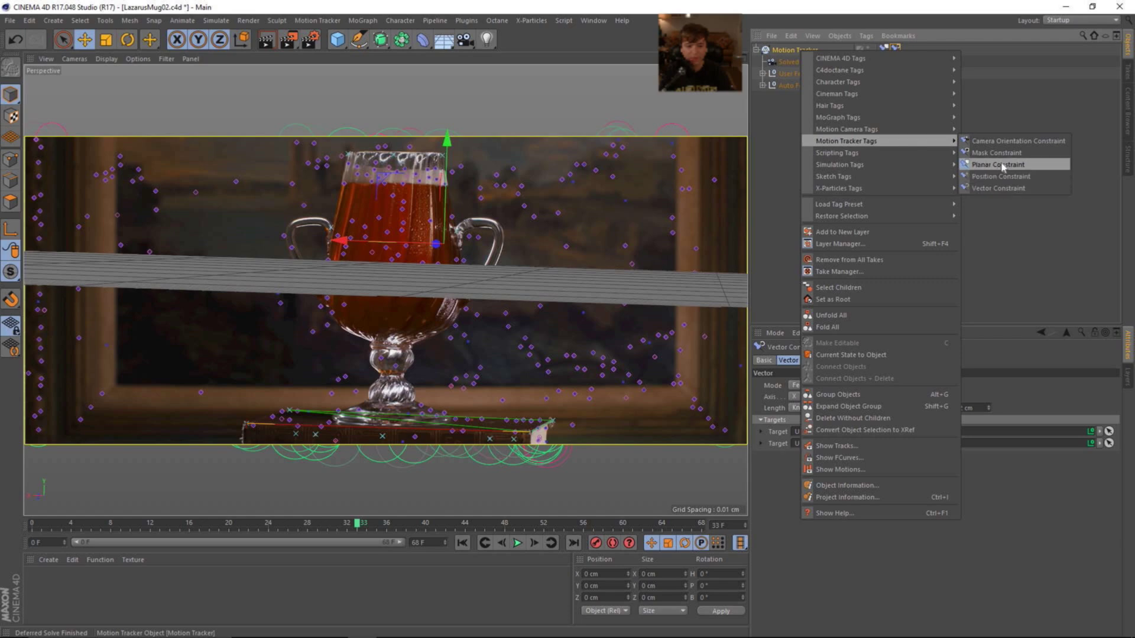
left_click(988, 176)
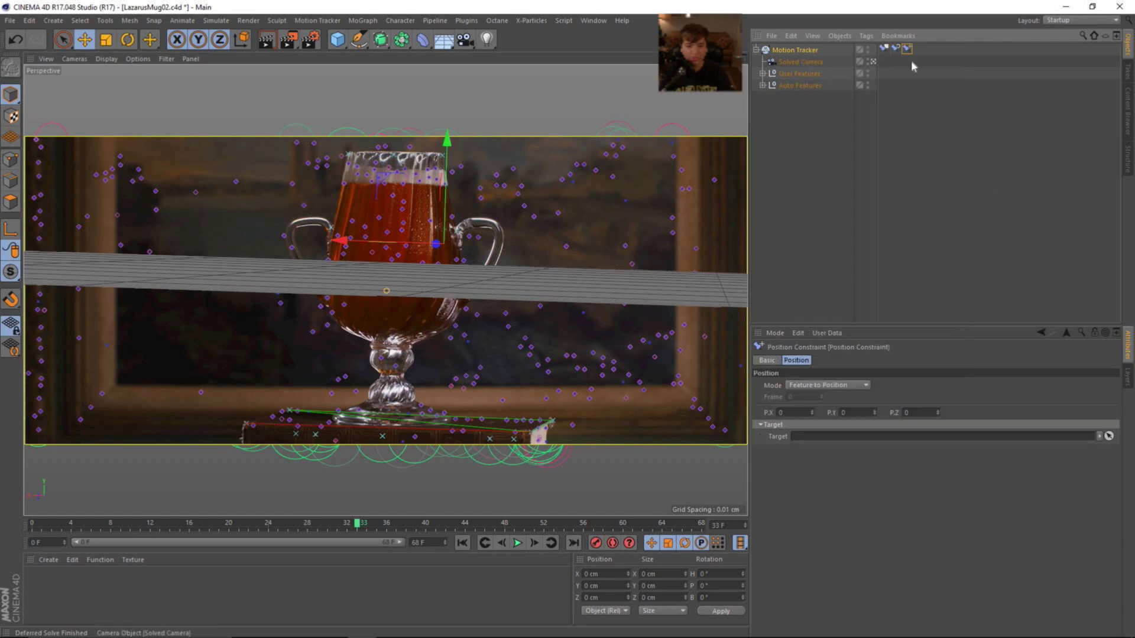
left_click_drag(907, 49, 897, 57)
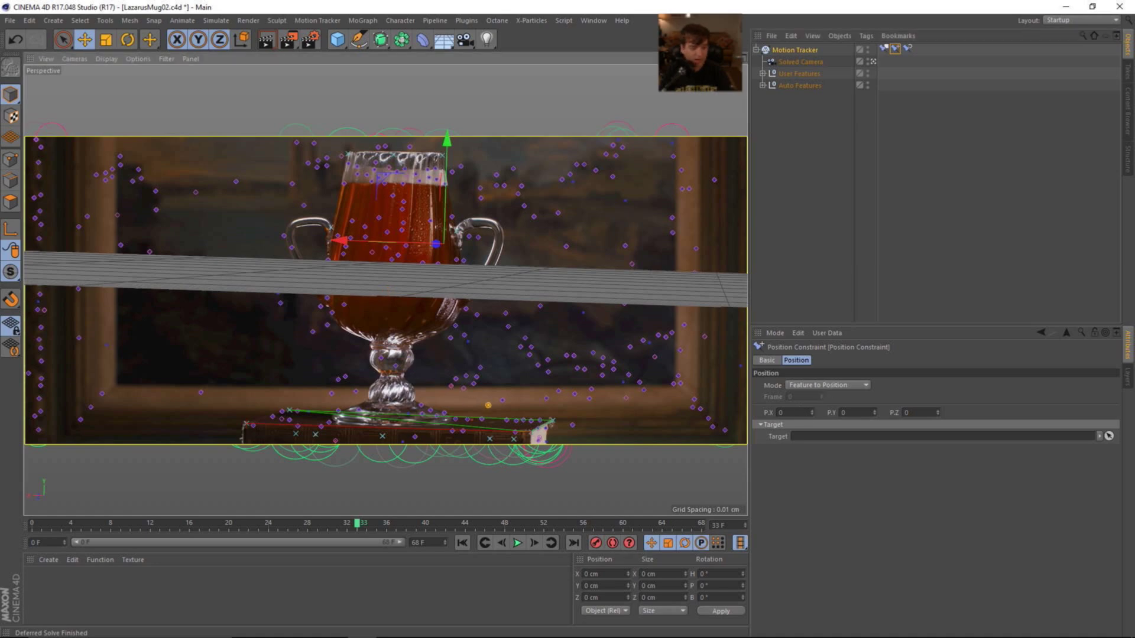
left_click(551, 421)
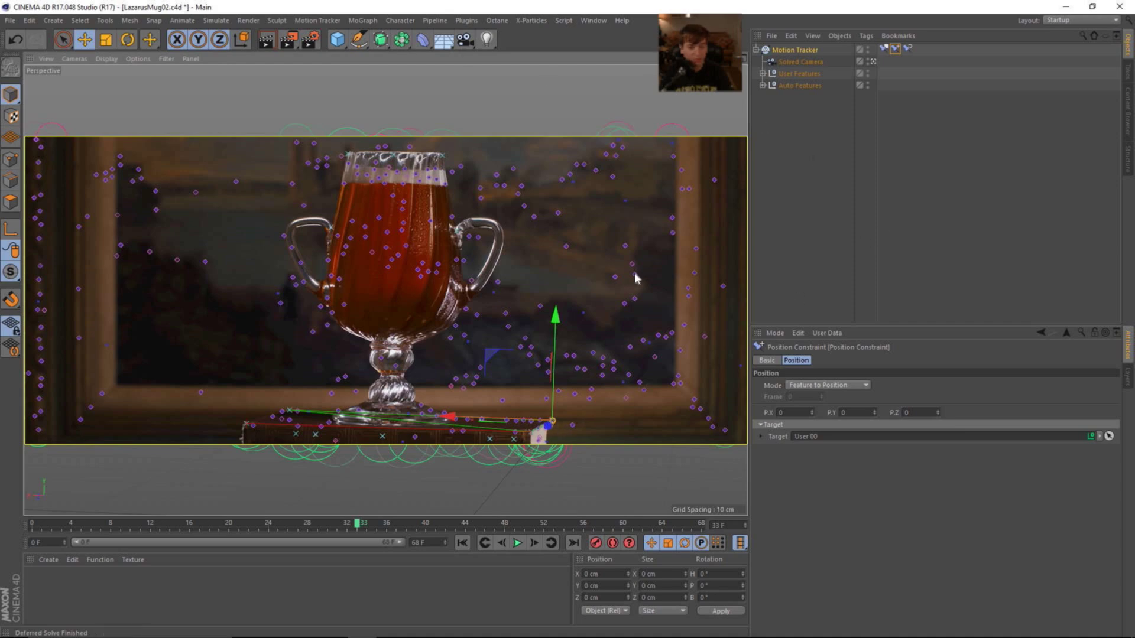
Step: Deselect all, hide the Motion Tracker features in the viewport, and play the footage from frame 0
left_click(835, 251)
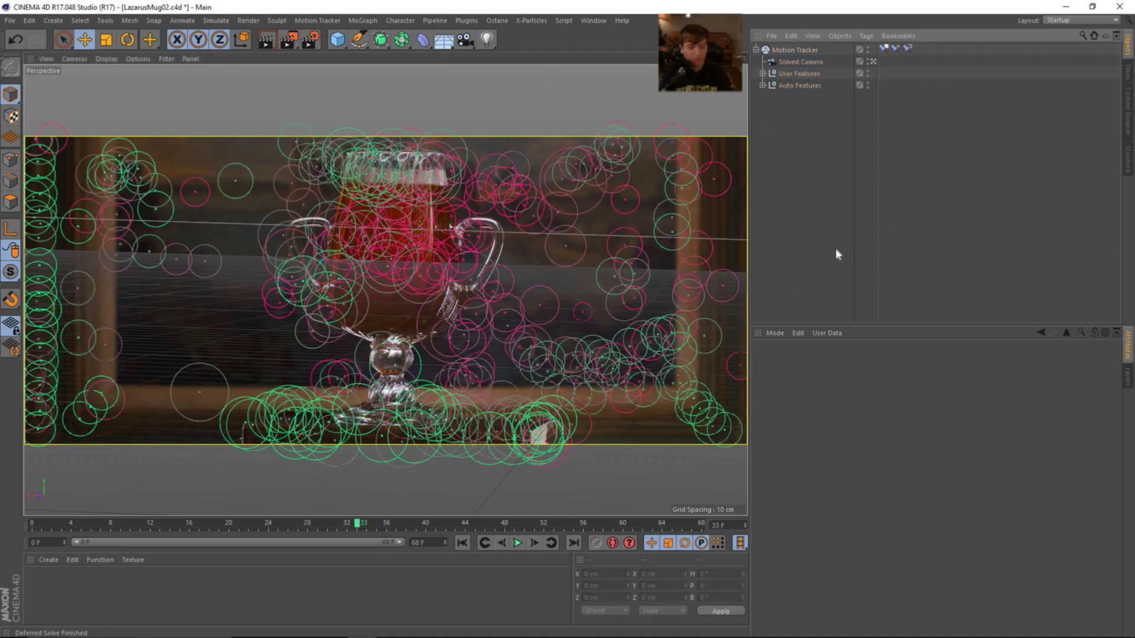
left_click(868, 48)
left_click(463, 543)
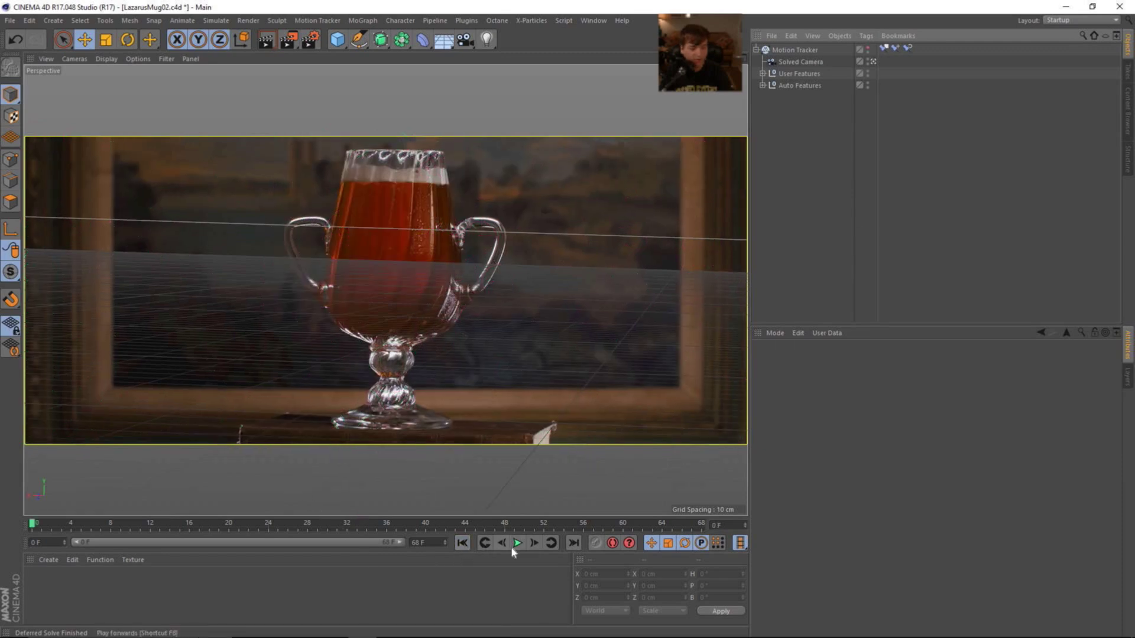
left_click(518, 543)
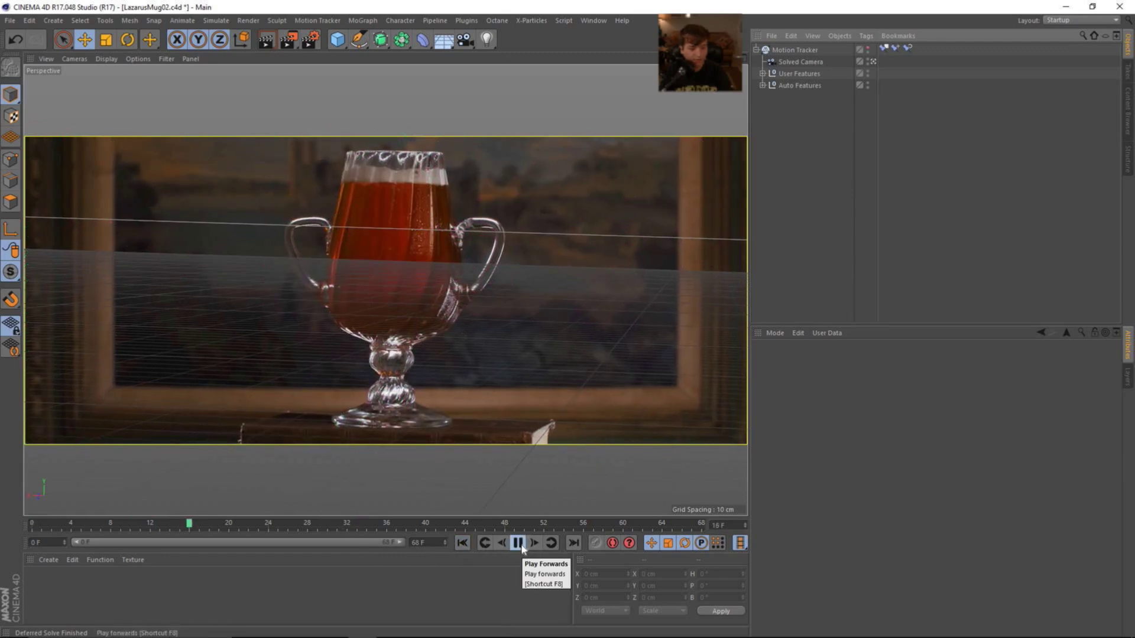